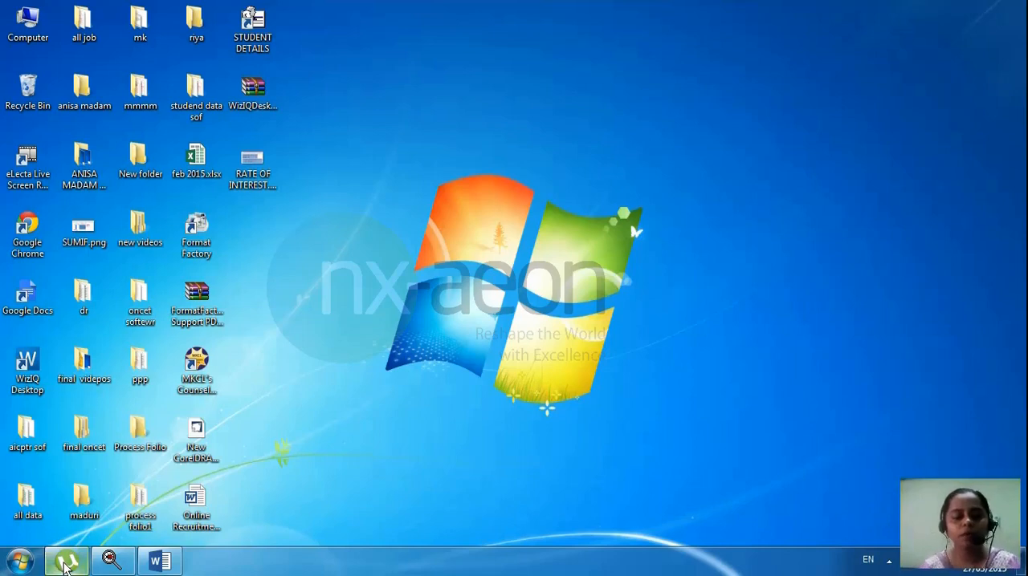
# Step: Switch to Word and fill the blank document with sample paragraphs generated by =rand()
pyautogui.click(159, 560)
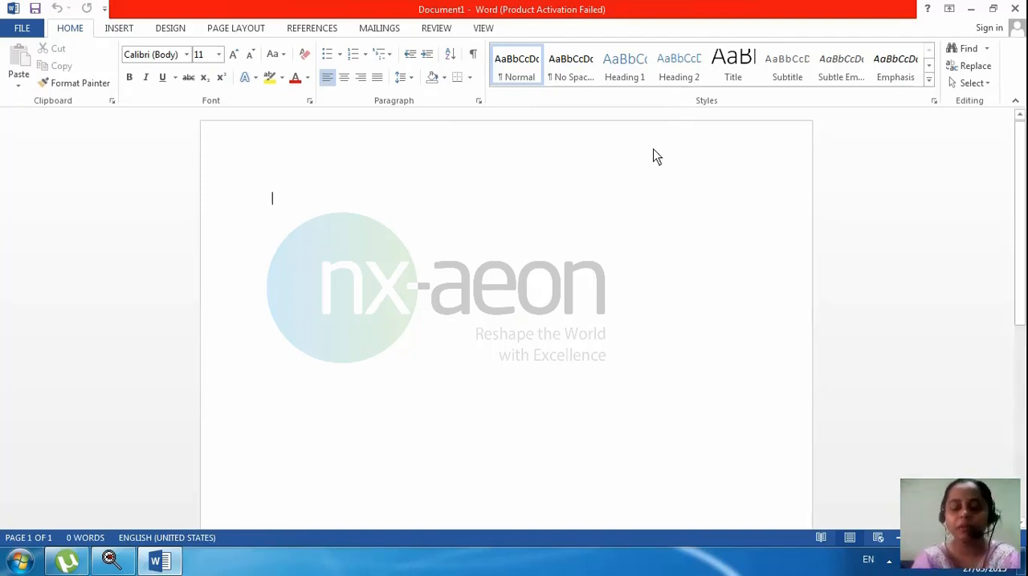
pyautogui.write('=rand(')
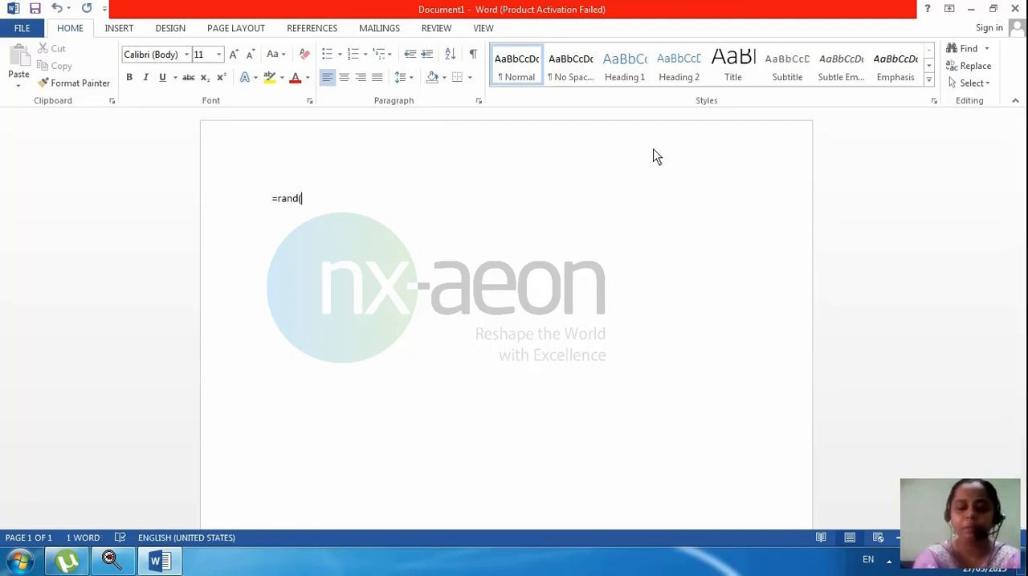
pyautogui.write(')')
pyautogui.press('Return')
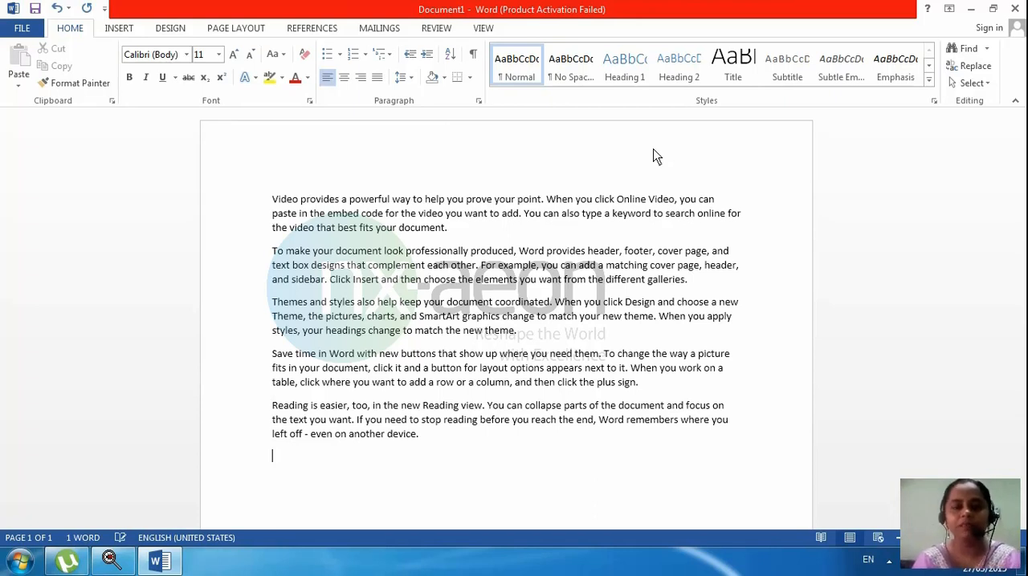
# Step: Select the whole text and look through the available styles, previewing them on the paragraphs
pyautogui.hotkey('ctrl', 'a')
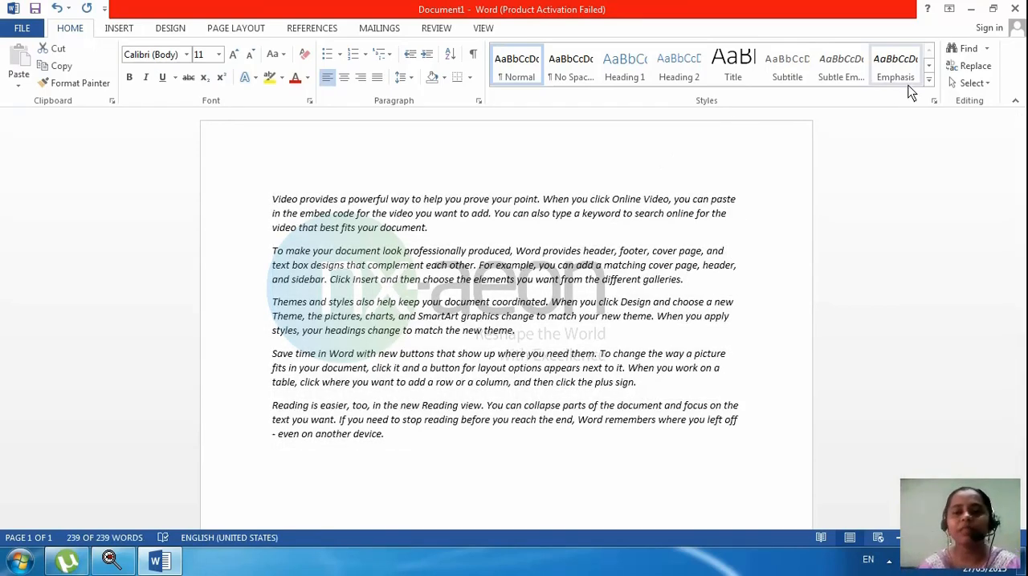
pyautogui.click(929, 82)
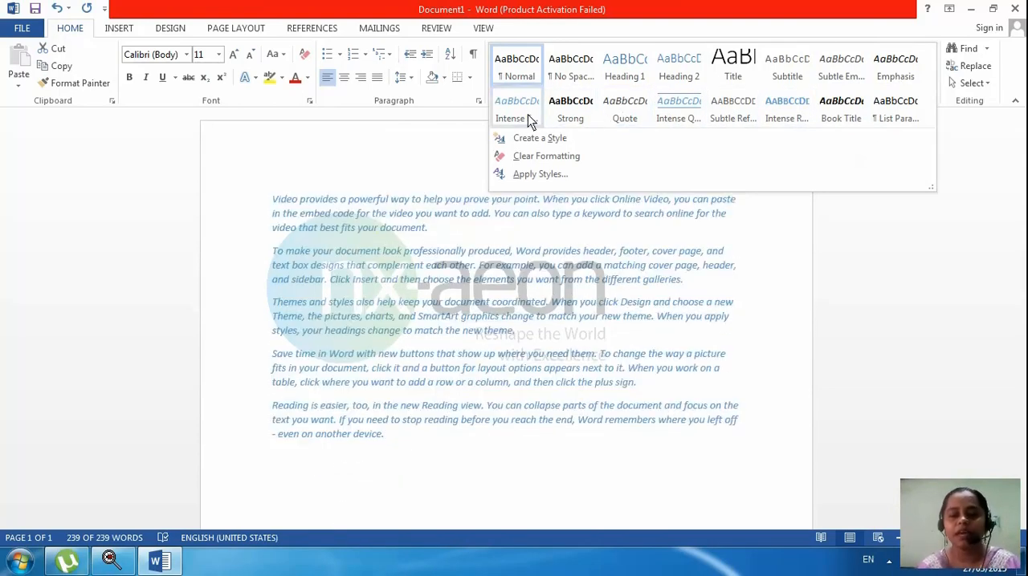
pyautogui.hotkey('ctrl', 'a')
pyautogui.press('Escape')
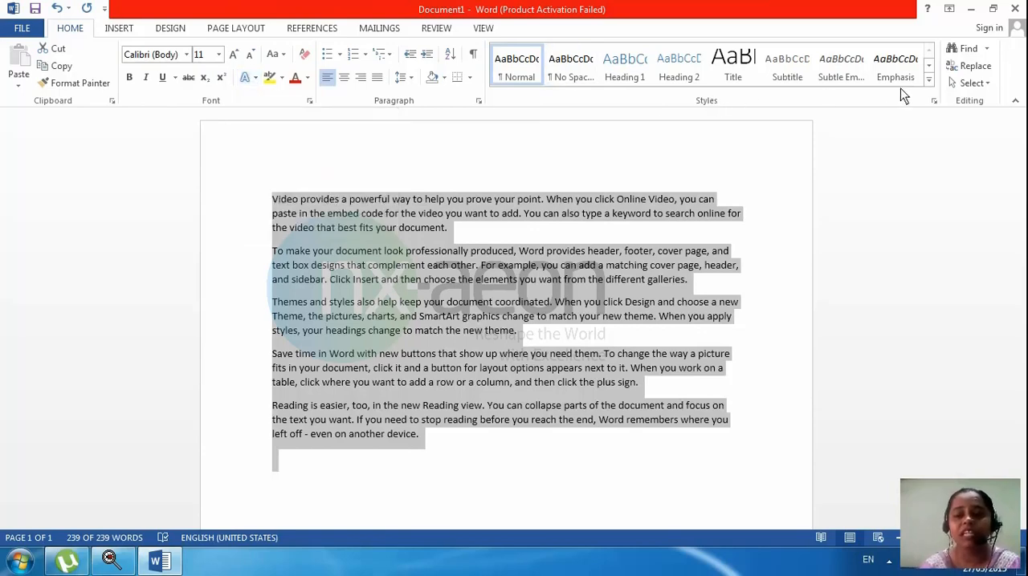
pyautogui.click(928, 80)
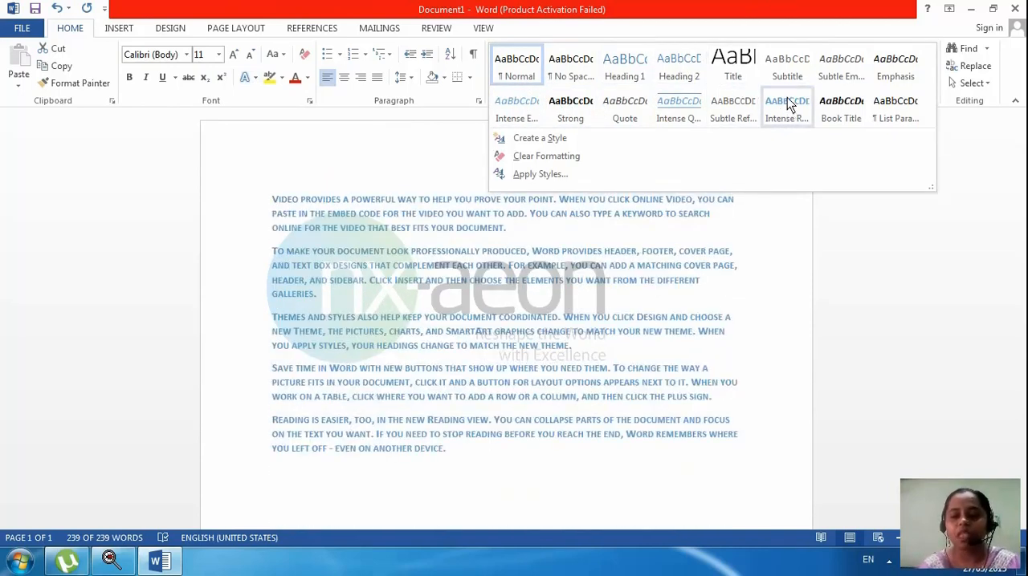
pyautogui.click(803, 34)
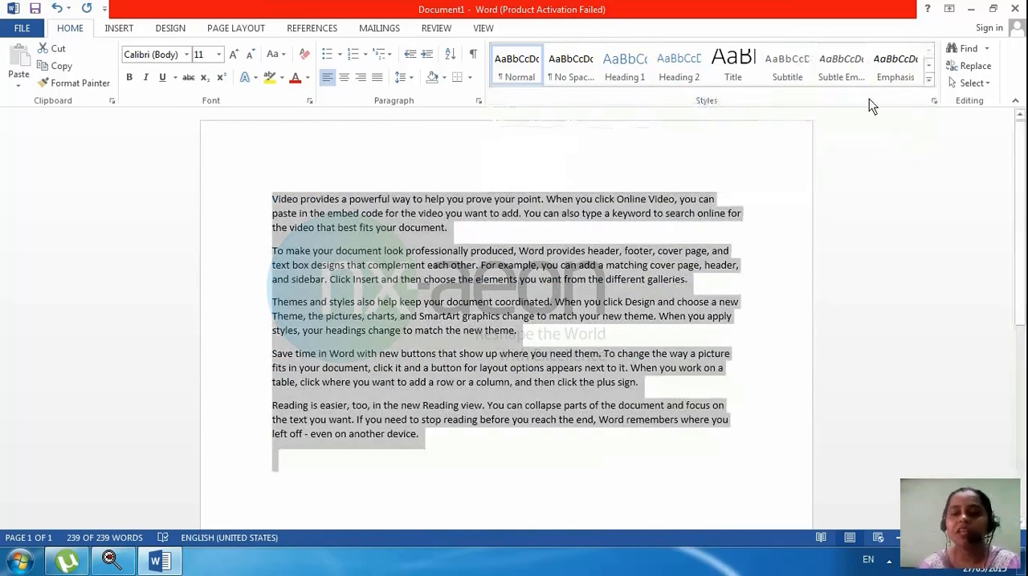
pyautogui.click(929, 83)
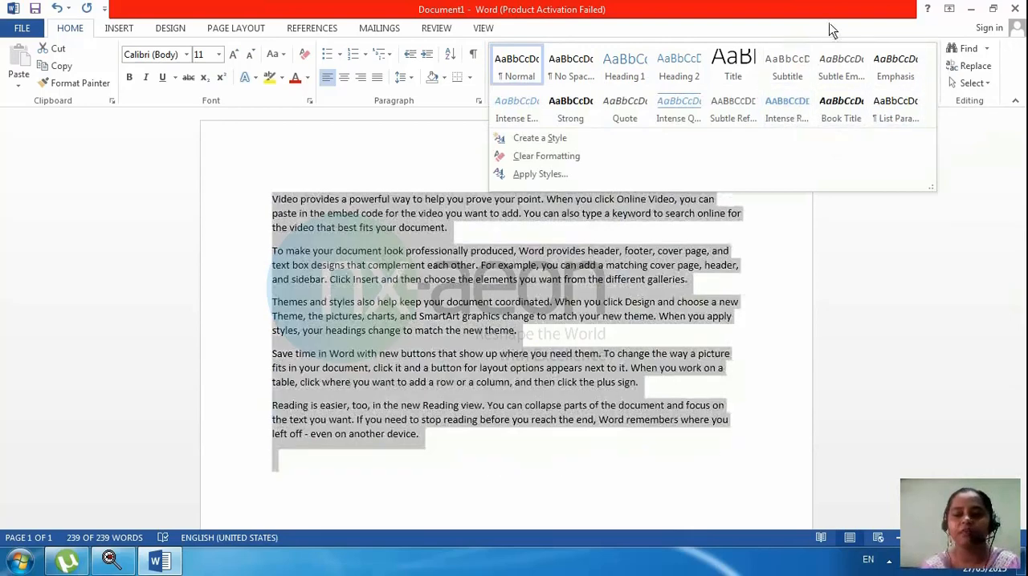
pyautogui.click(831, 26)
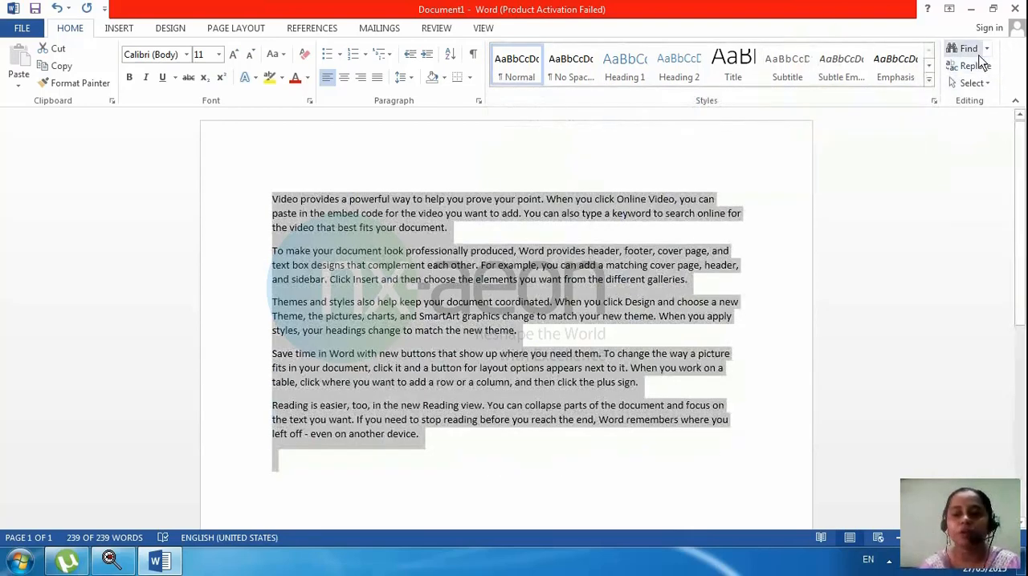
pyautogui.click(928, 67)
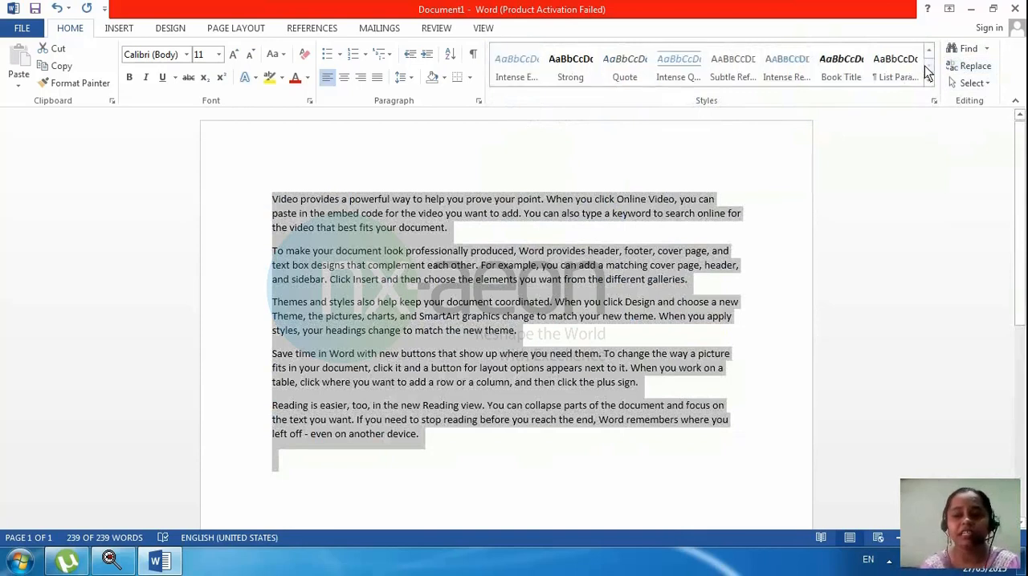
pyautogui.click(929, 51)
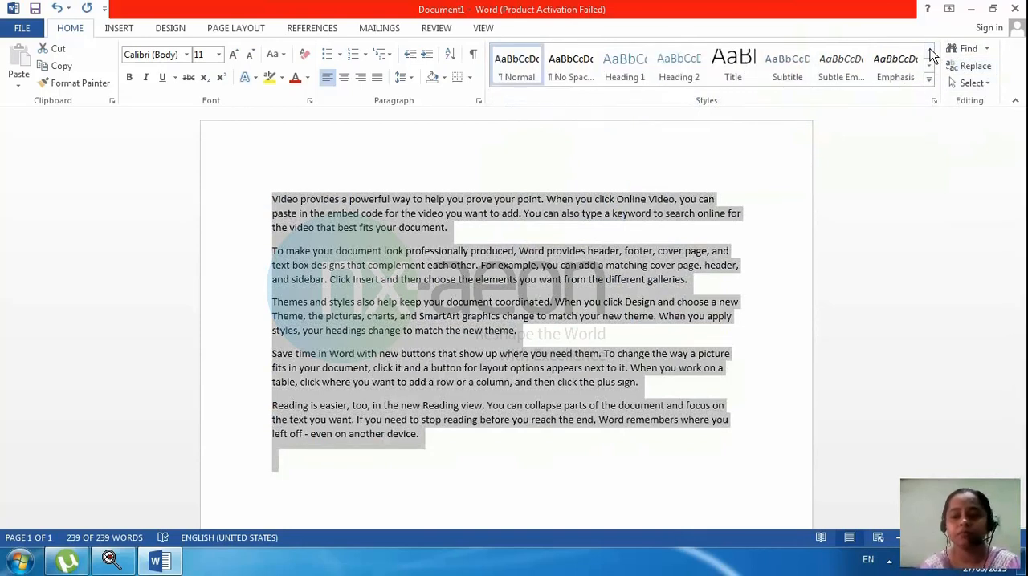
# Step: Apply the Intense Emphasis style to the whole text, then bring up the full style list and apply Strong
pyautogui.click(929, 80)
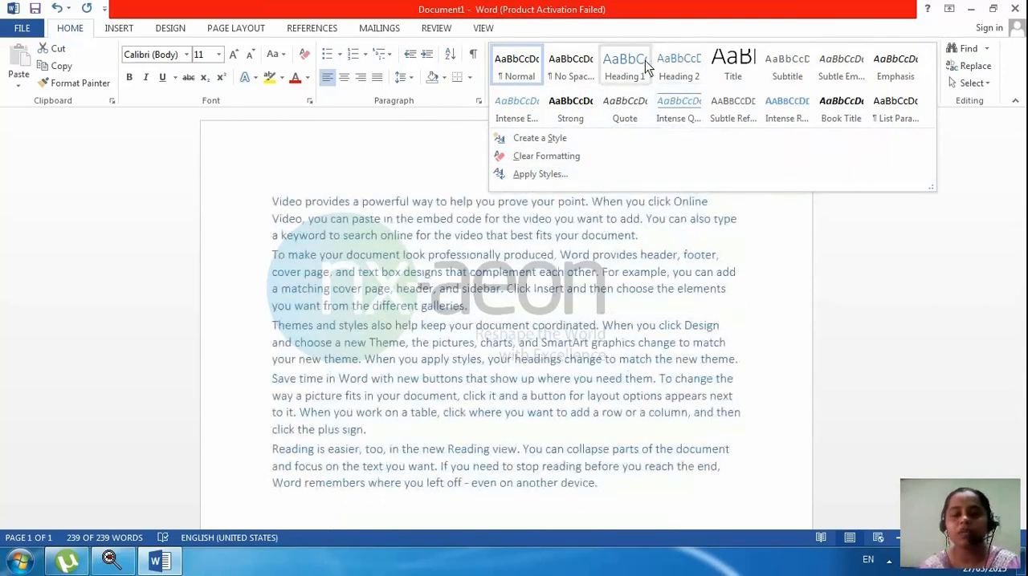
pyautogui.click(520, 109)
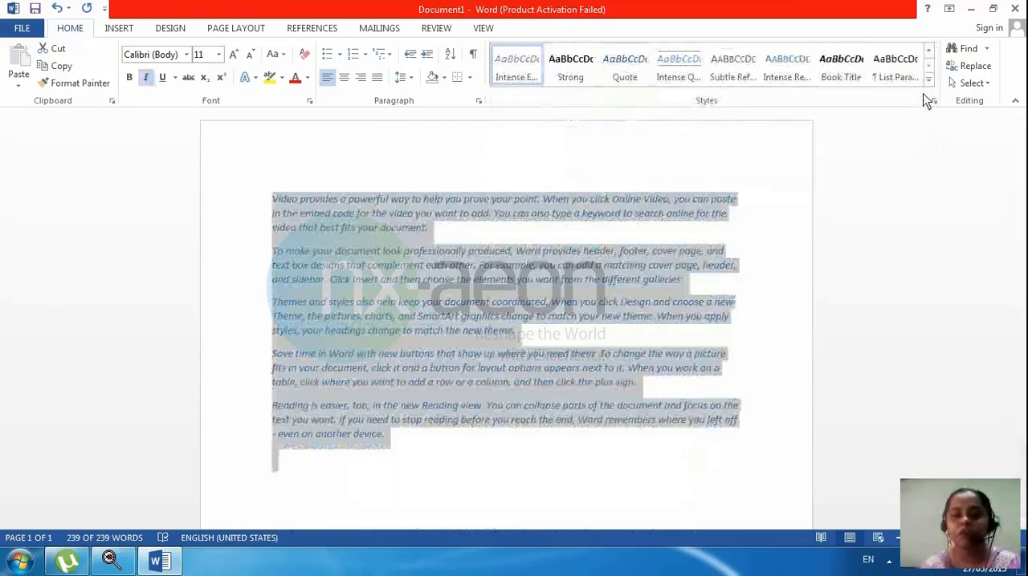
pyautogui.click(933, 102)
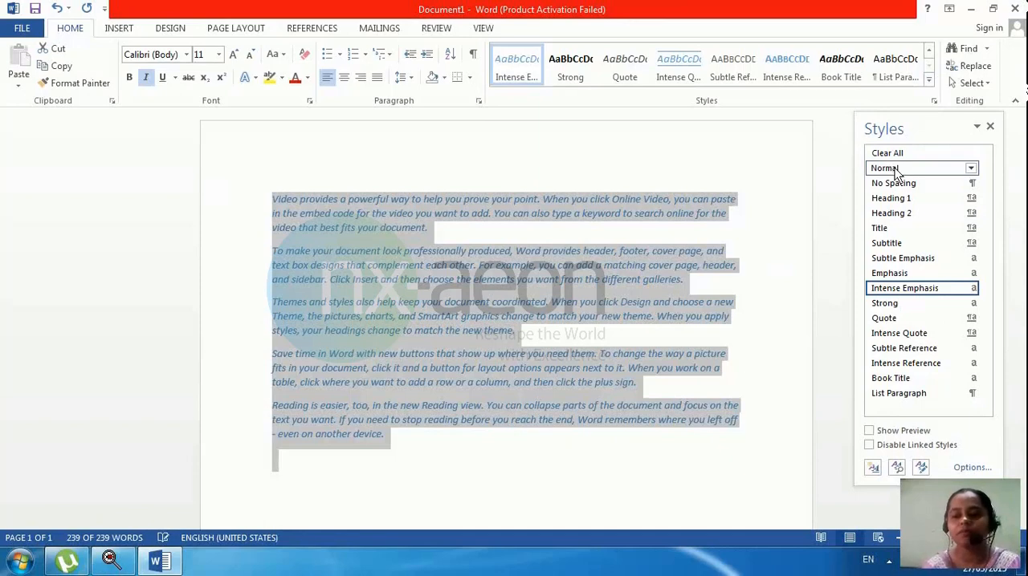
pyautogui.click(886, 306)
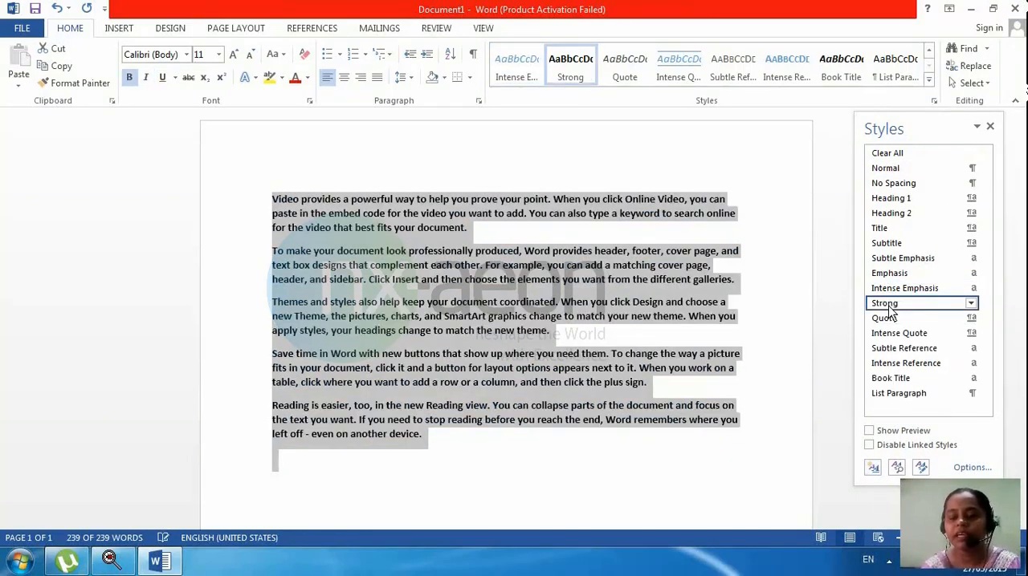
# Step: Try the Intense Reference, Subtle Reference, Intense Quote and Strong styles on the selected text, ending with Normal
pyautogui.click(929, 79)
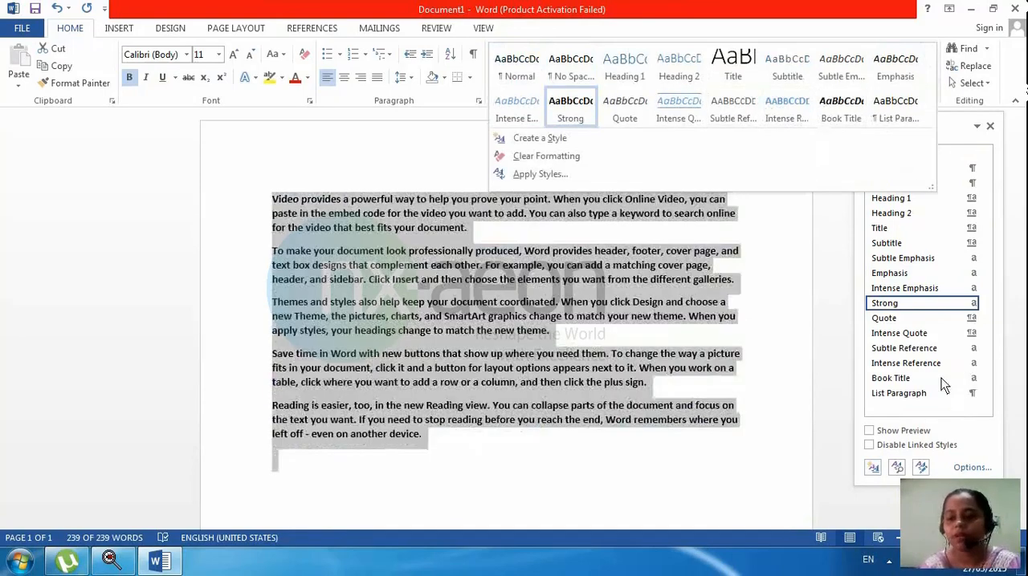
pyautogui.click(938, 370)
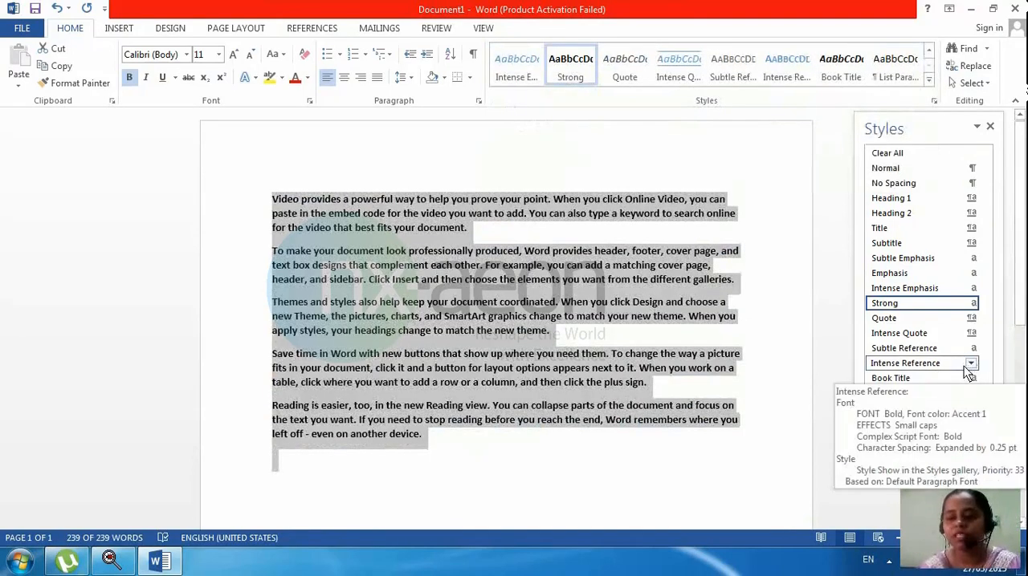
pyautogui.click(940, 371)
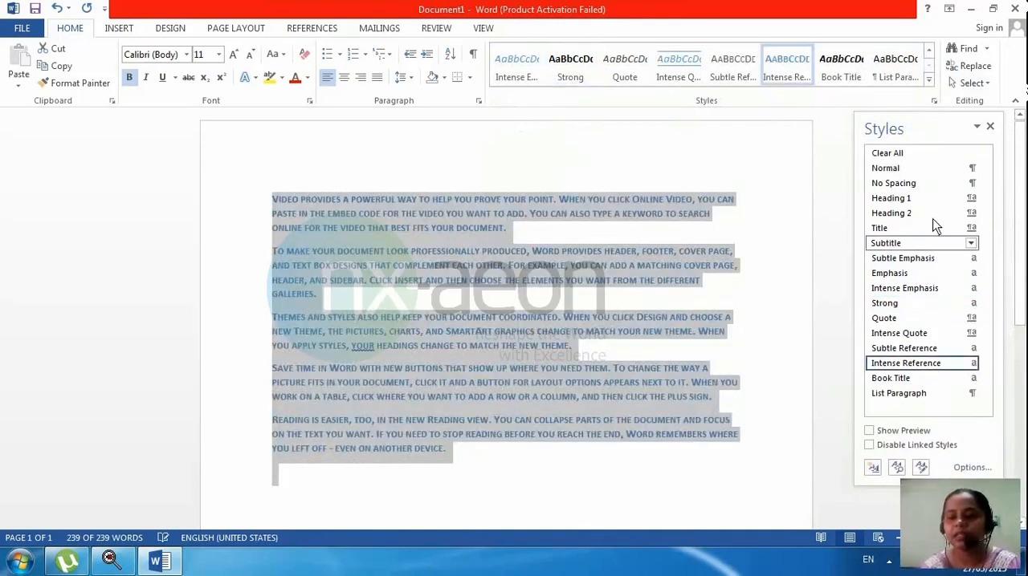
pyautogui.click(925, 350)
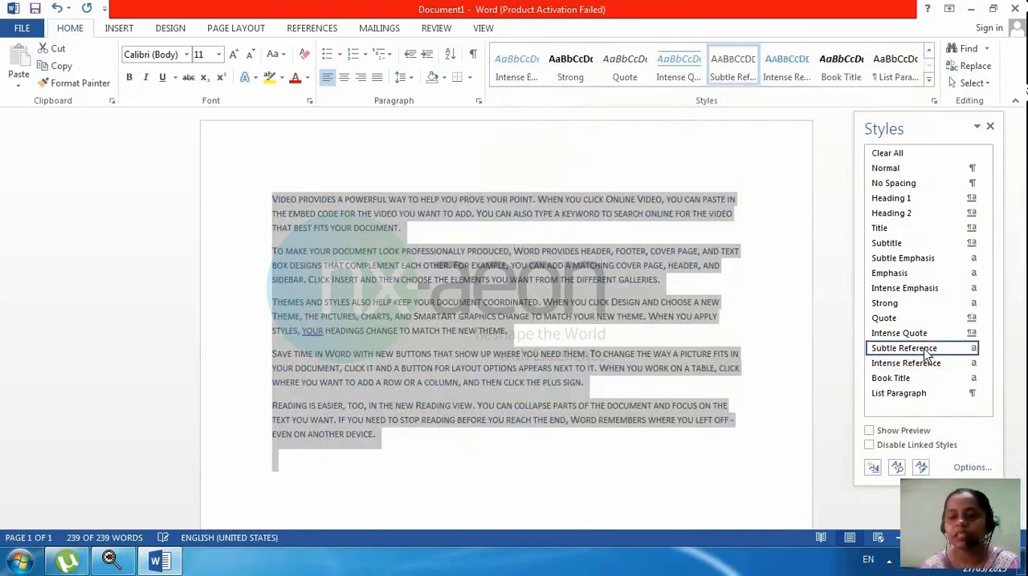
pyautogui.click(921, 334)
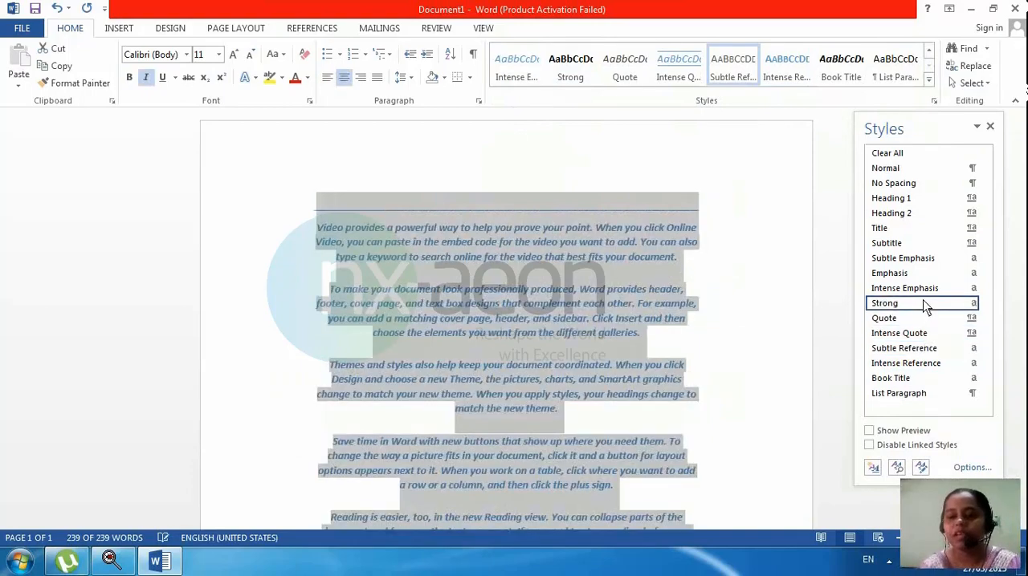
pyautogui.click(922, 303)
pyautogui.click(915, 168)
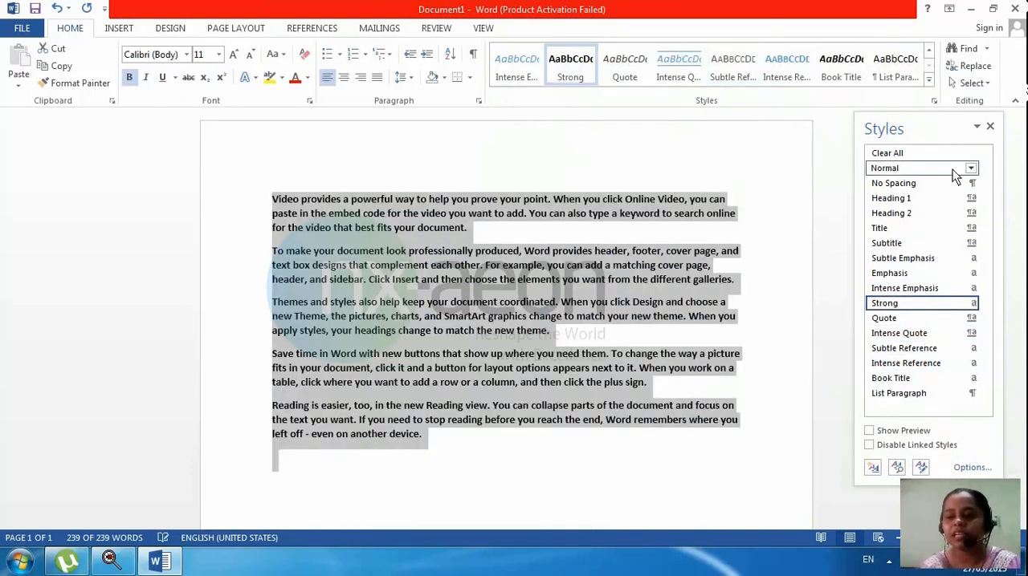
# Step: Try Intense Emphasis, Quote, Intense Reference, List Paragraph, Title and Emphasis in turn on the selected text
pyautogui.click(913, 287)
pyautogui.click(911, 318)
pyautogui.click(907, 363)
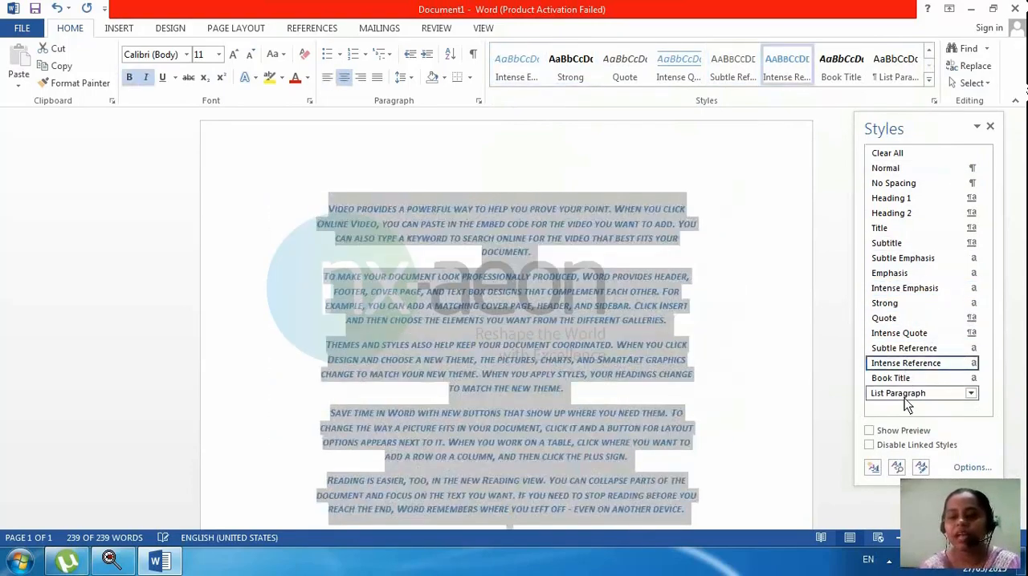
pyautogui.click(904, 396)
pyautogui.click(883, 228)
pyautogui.click(904, 272)
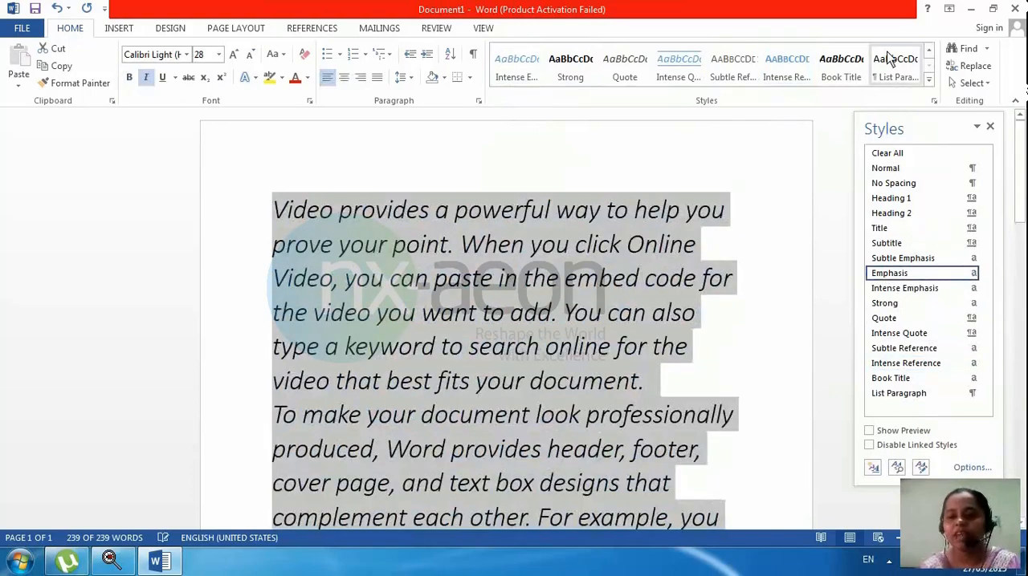
# Step: Try the Quote and Title styles on the selected text, then set its paragraph style back to Normal
pyautogui.click(929, 79)
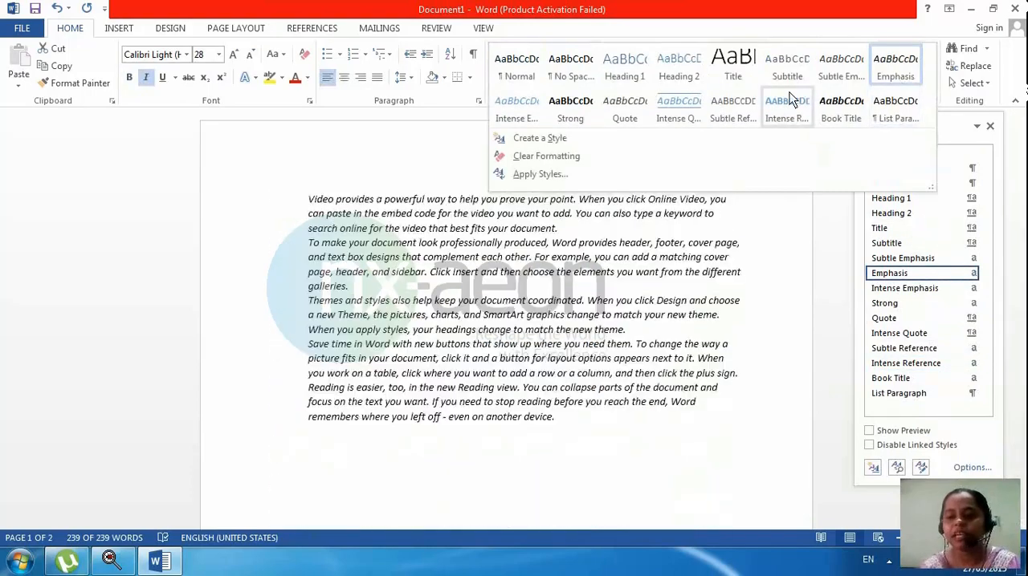
pyautogui.click(880, 348)
pyautogui.click(884, 319)
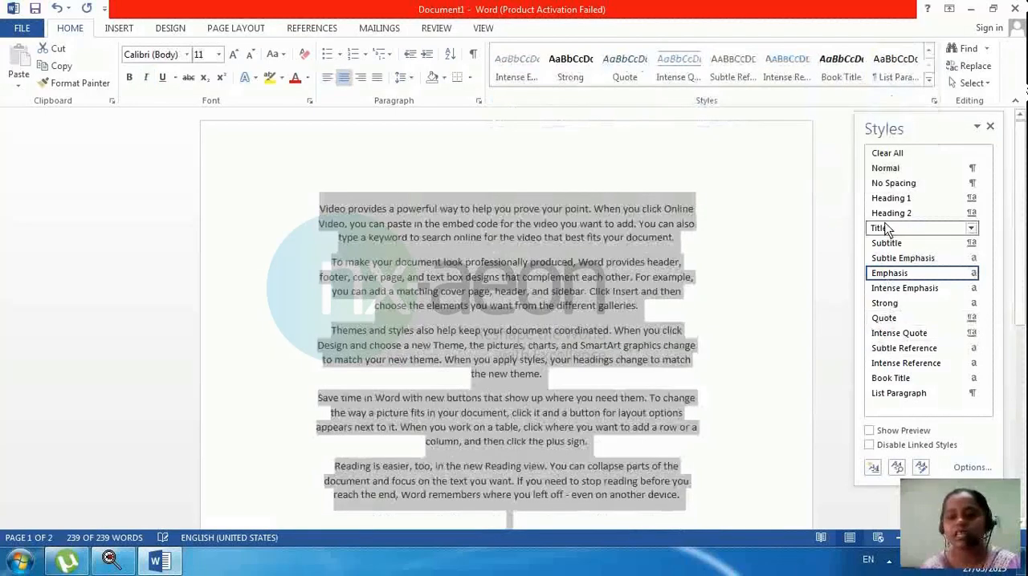
pyautogui.click(883, 229)
pyautogui.click(886, 171)
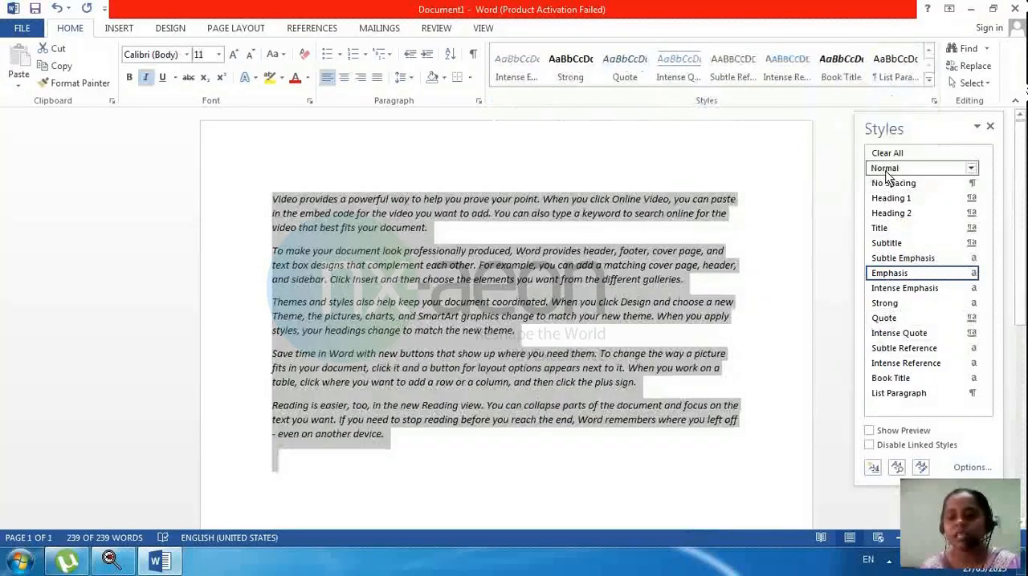
# Step: Try the Intense Quote, Title and Heading 1 styles on the selected text
pyautogui.click(976, 126)
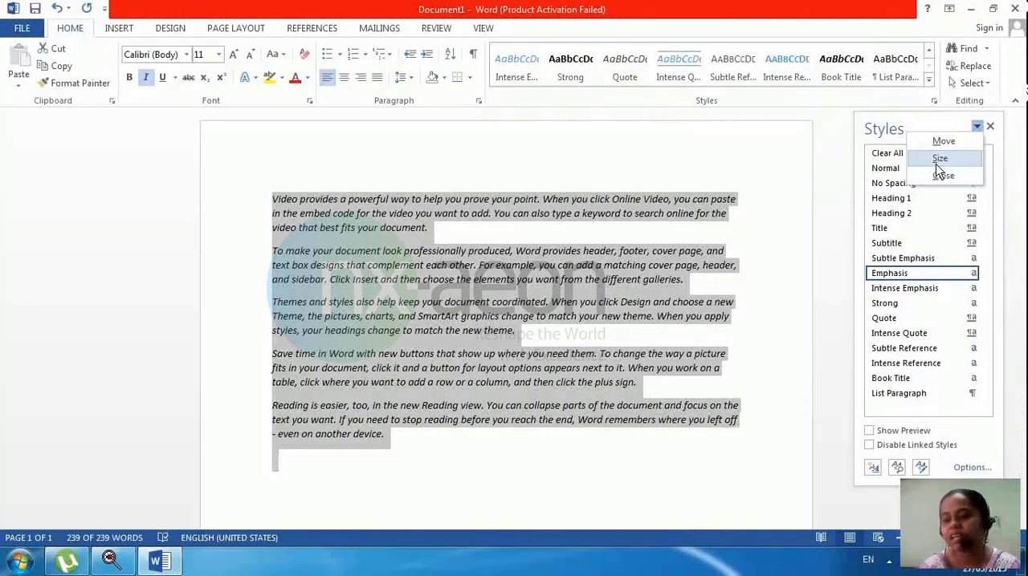
pyautogui.click(924, 333)
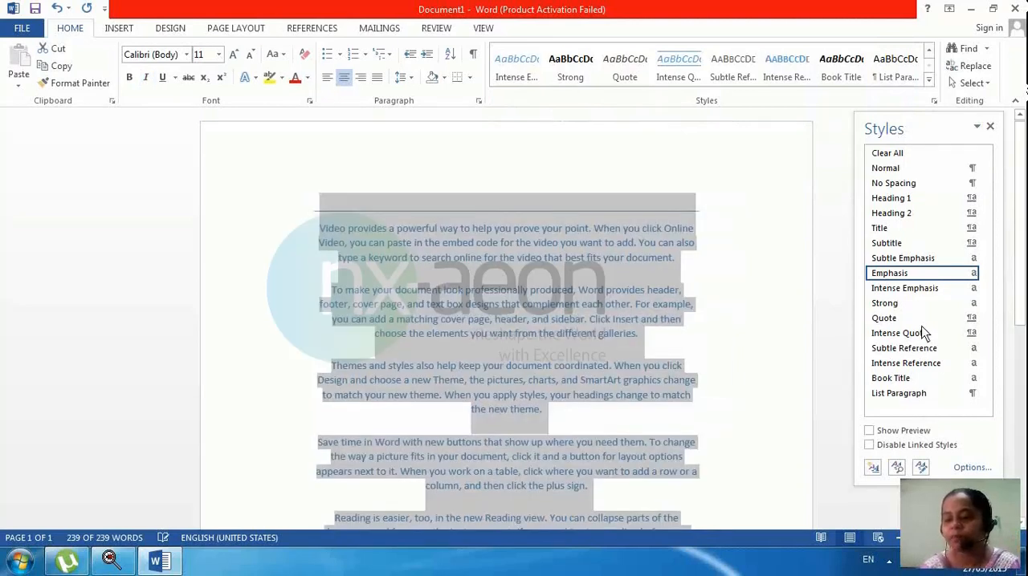
pyautogui.click(904, 229)
pyautogui.click(900, 202)
# Step: Apply Intense Quote and Strong to the selected text, then return its paragraph style to Normal
pyautogui.click(895, 336)
pyautogui.click(897, 300)
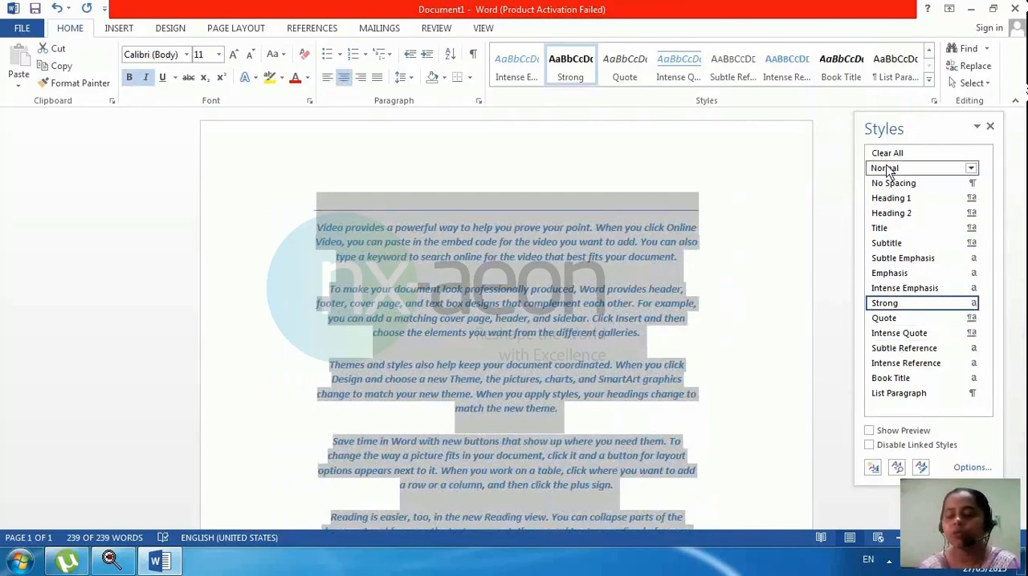
pyautogui.click(887, 170)
# Step: Start a new style based on the whole document text, name it nexstep and open its full formatting options
pyautogui.click(929, 79)
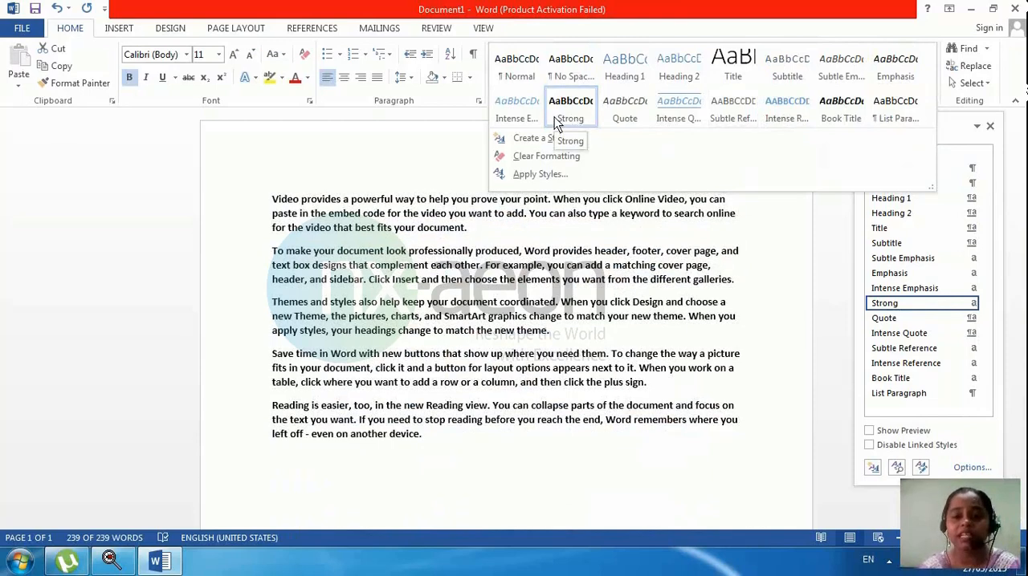
pyautogui.hotkey('ctrl', 'a')
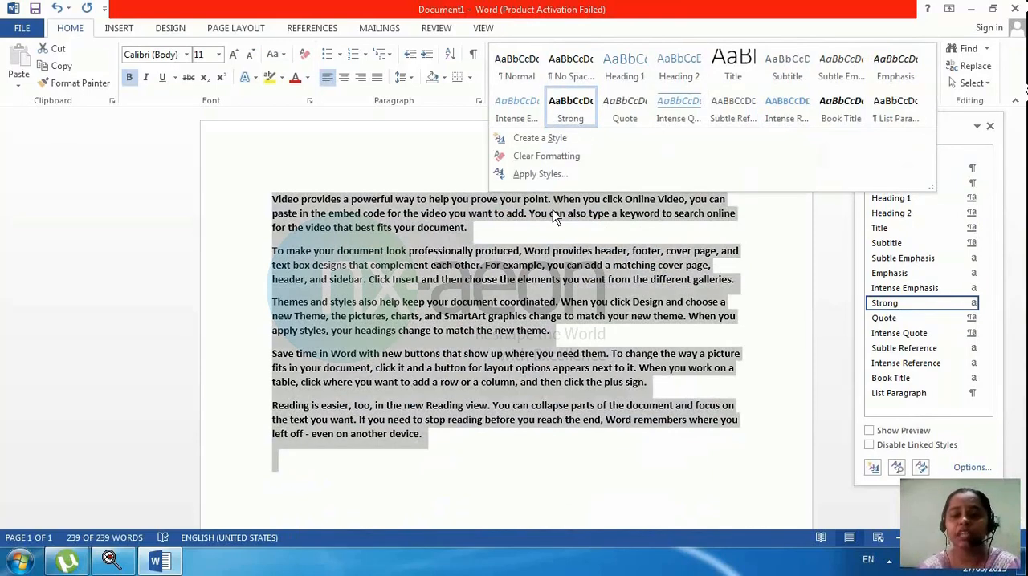
pyautogui.click(572, 145)
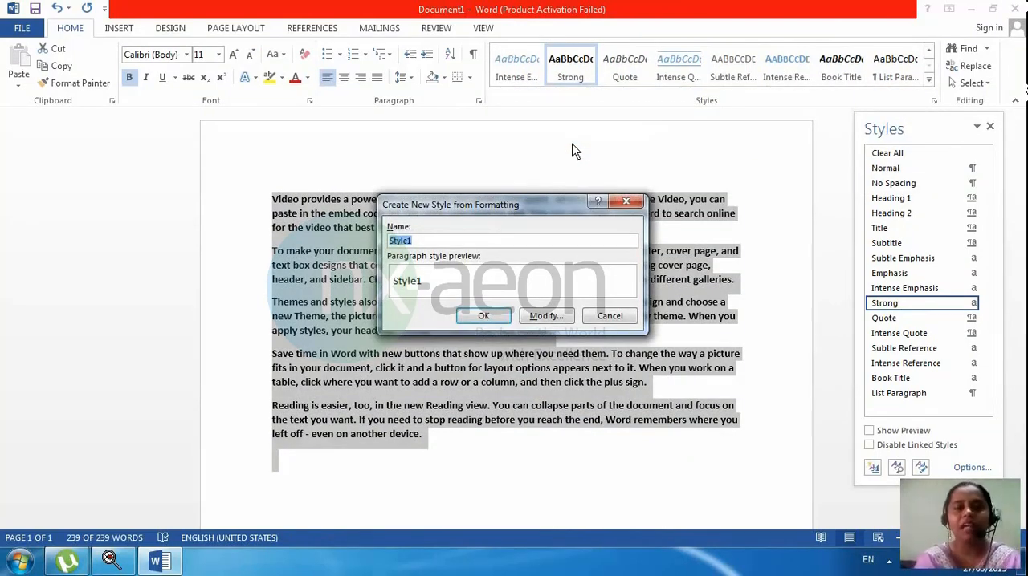
pyautogui.write('nexstep')
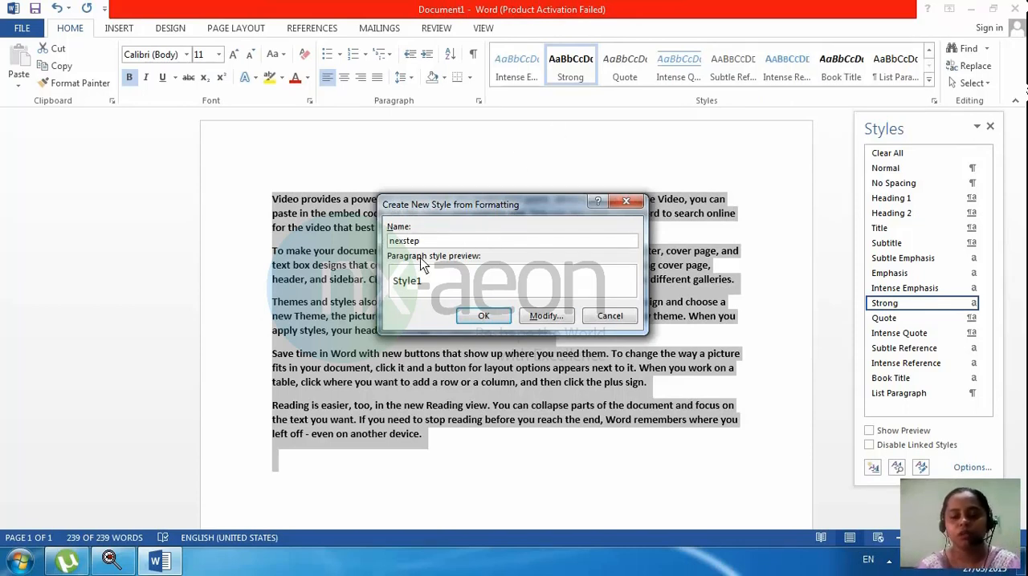
pyautogui.click(545, 317)
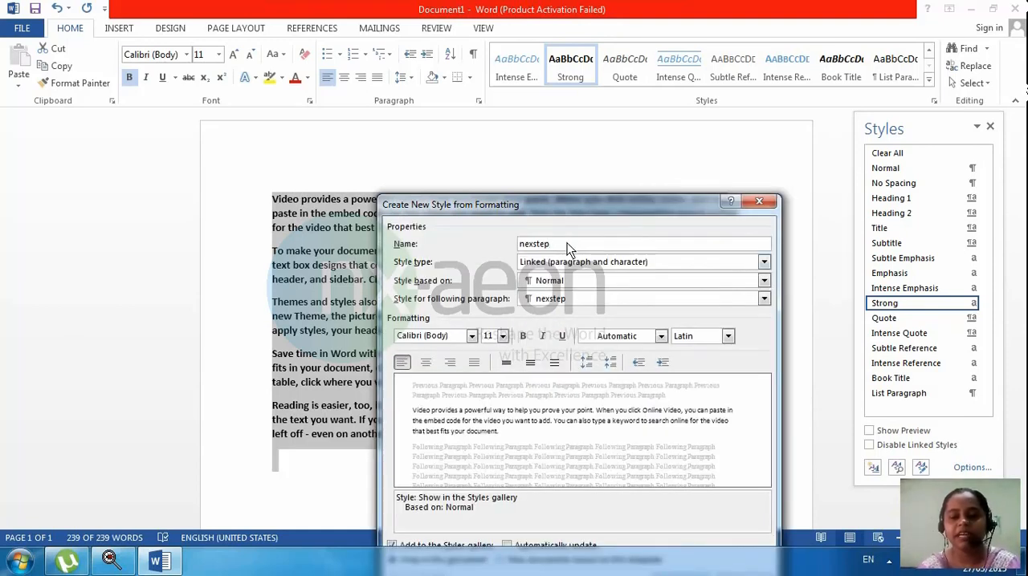
# Step: Set the nexstep style's font to Bradley Hand ITC at size 16
pyautogui.click(472, 337)
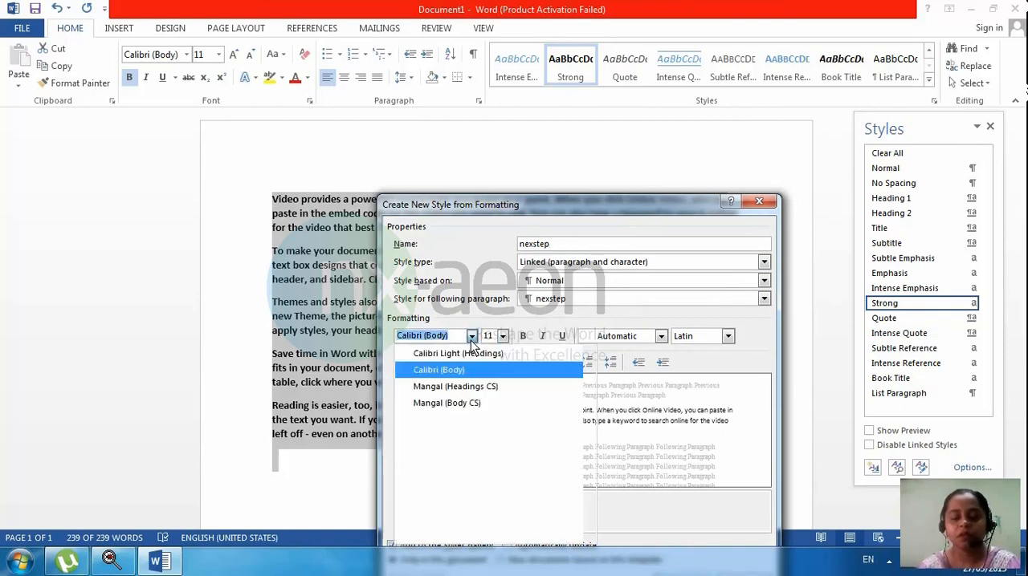
pyautogui.scroll(-5, 455, 520)
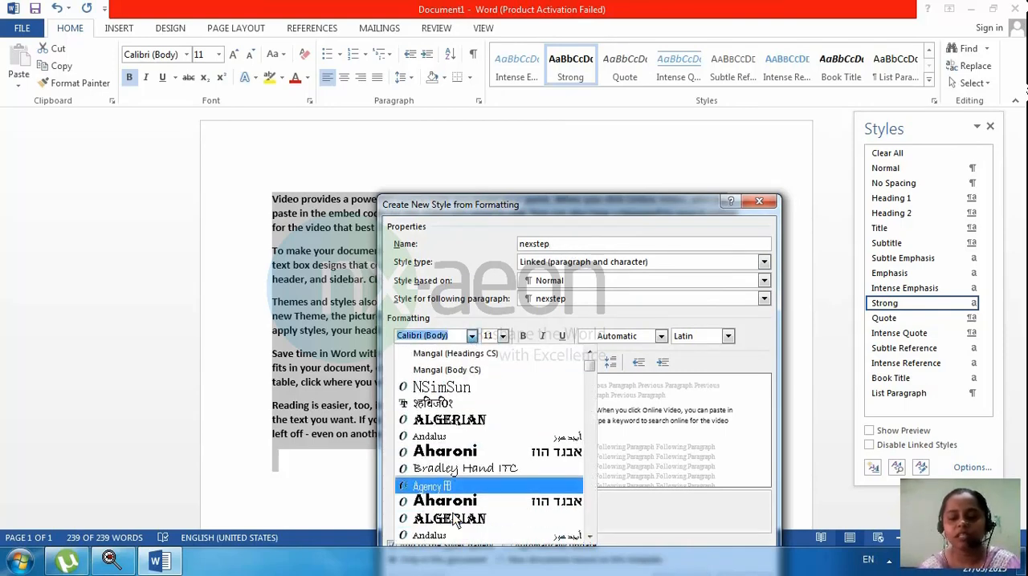
pyautogui.scroll(1, 456, 499)
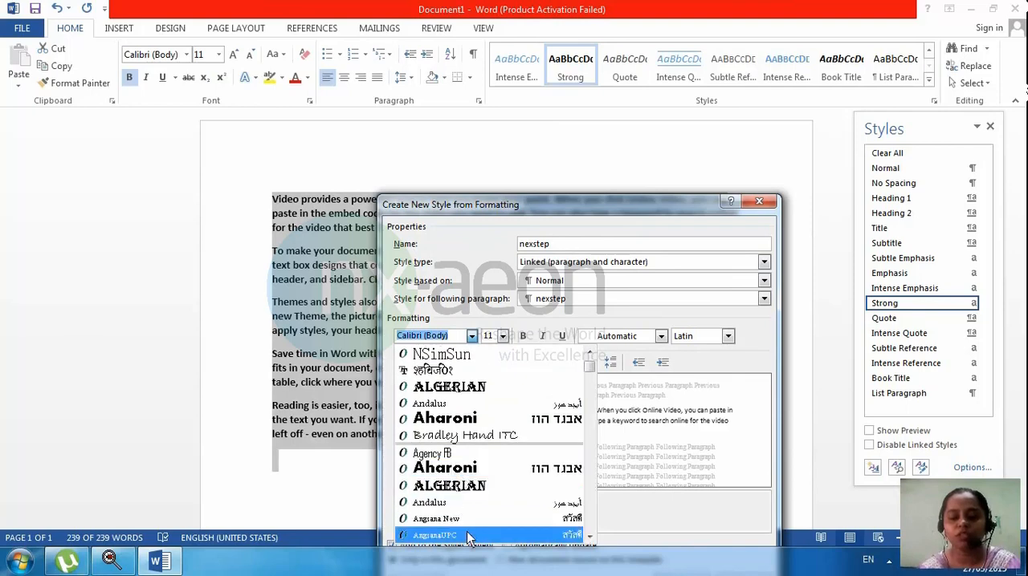
pyautogui.click(481, 434)
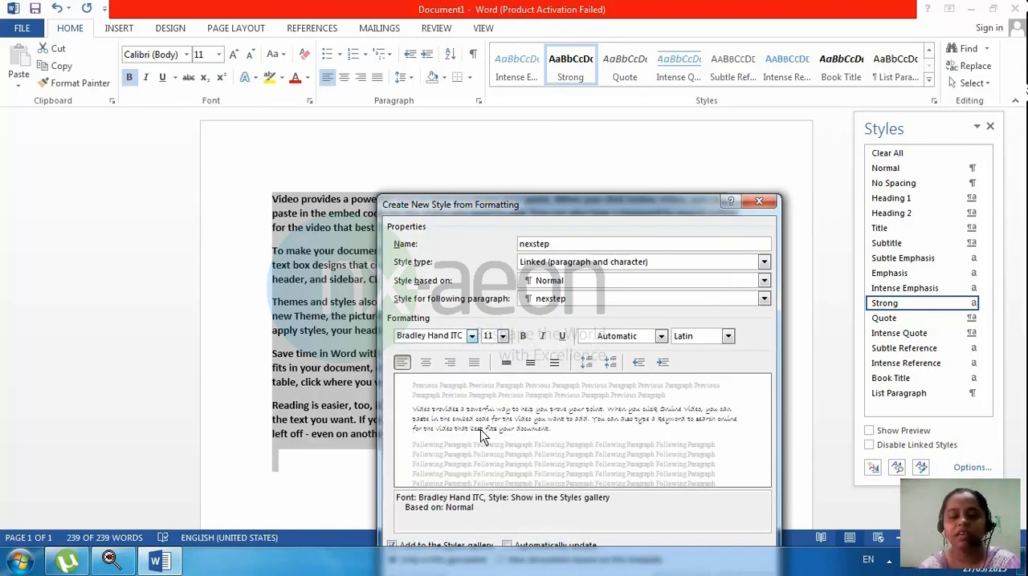
pyautogui.click(502, 336)
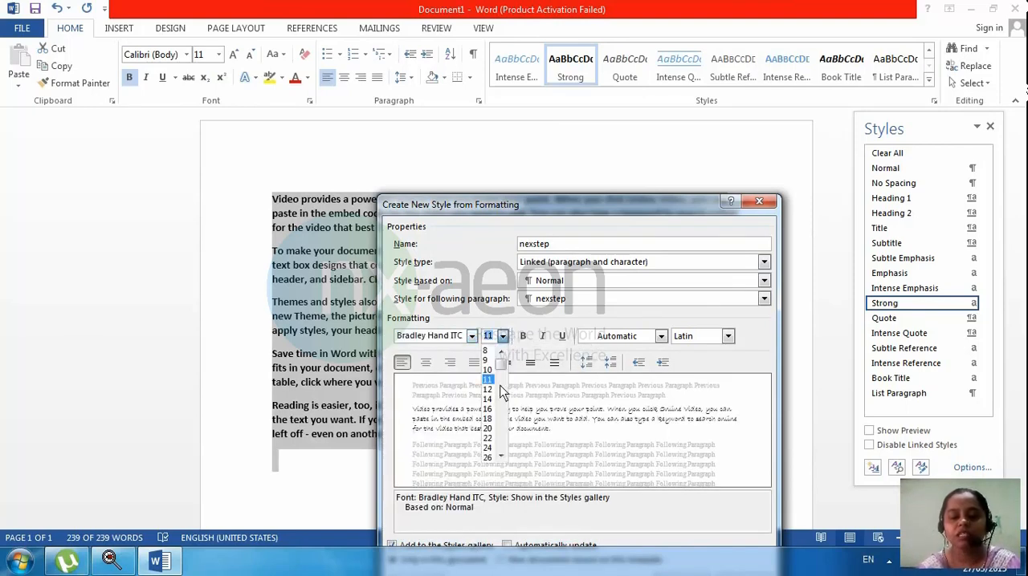
pyautogui.click(490, 409)
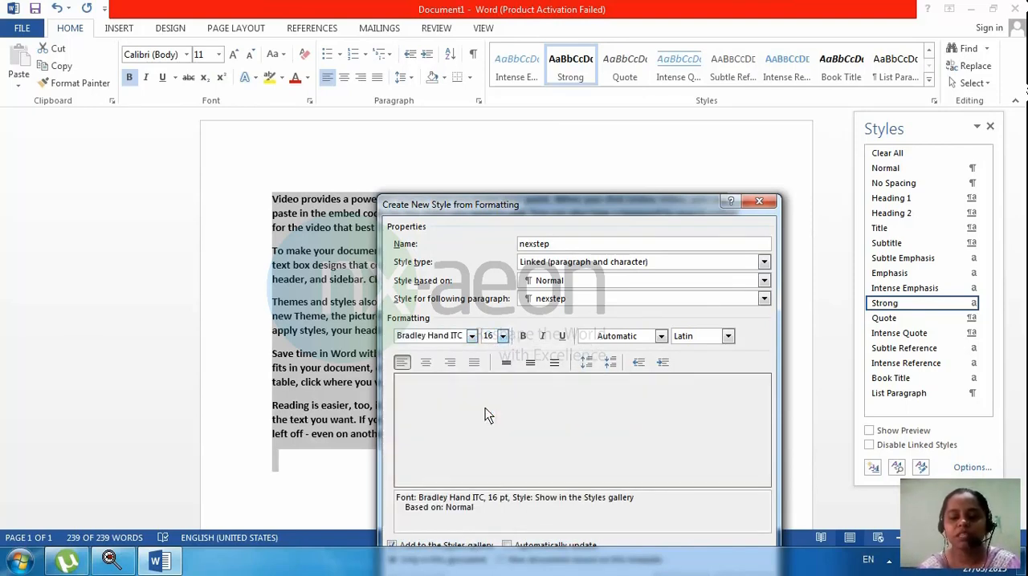
# Step: Make the nexstep style bold with the standard red font colour and finish creating it
pyautogui.click(522, 336)
pyautogui.click(660, 335)
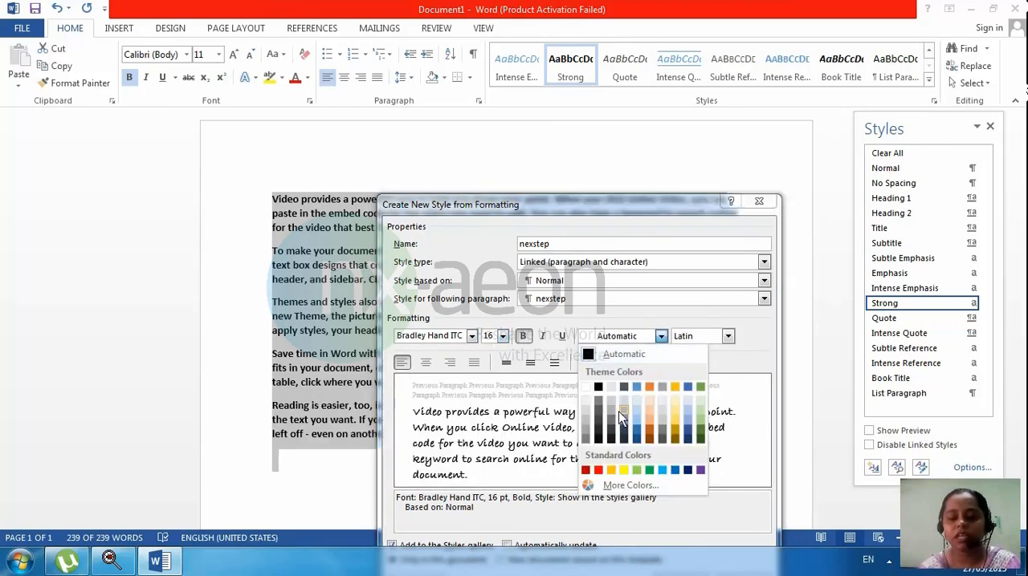
pyautogui.click(598, 469)
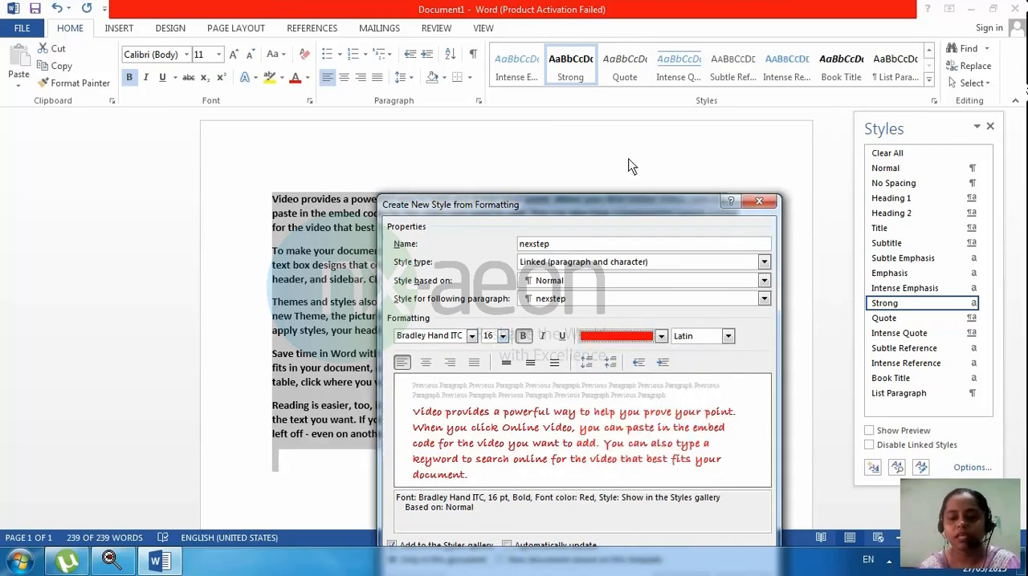
pyautogui.moveTo(676, 204); pyautogui.dragTo(673, 125)
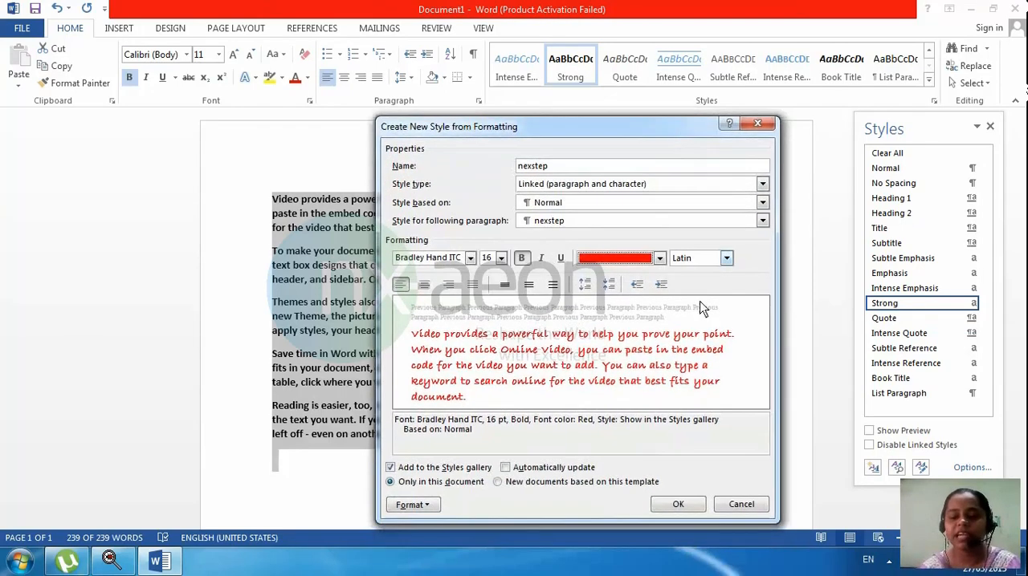
pyautogui.click(689, 507)
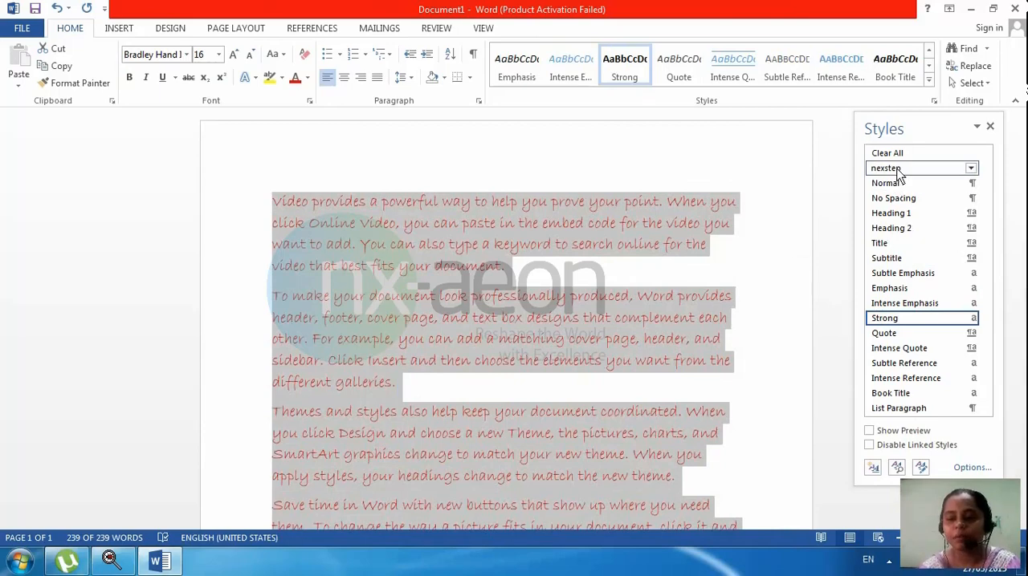
# Step: Clear all formatting from the entire document text
pyautogui.moveTo(898, 175)
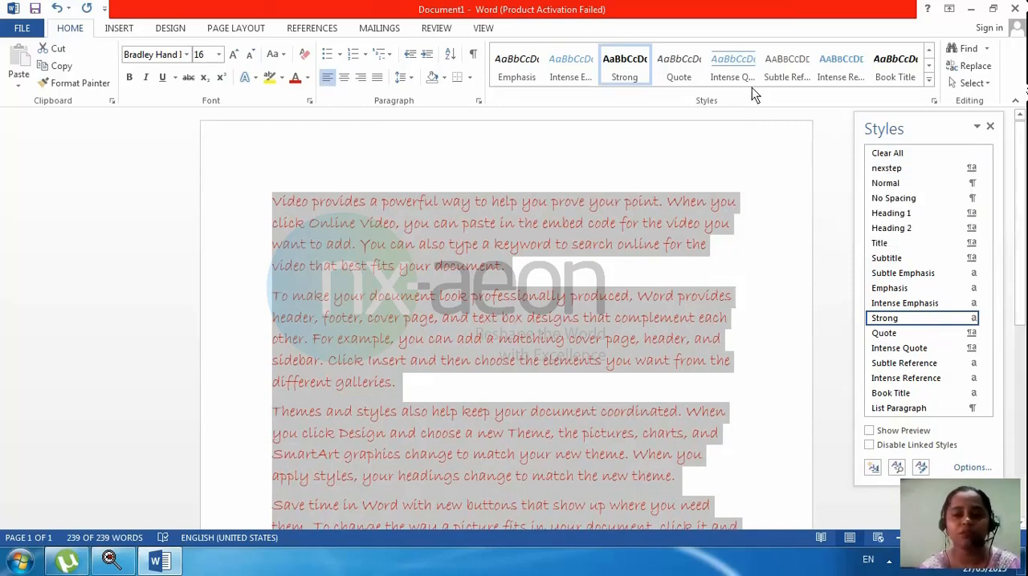
pyautogui.click(929, 79)
pyautogui.hotkey('ctrl', 'a')
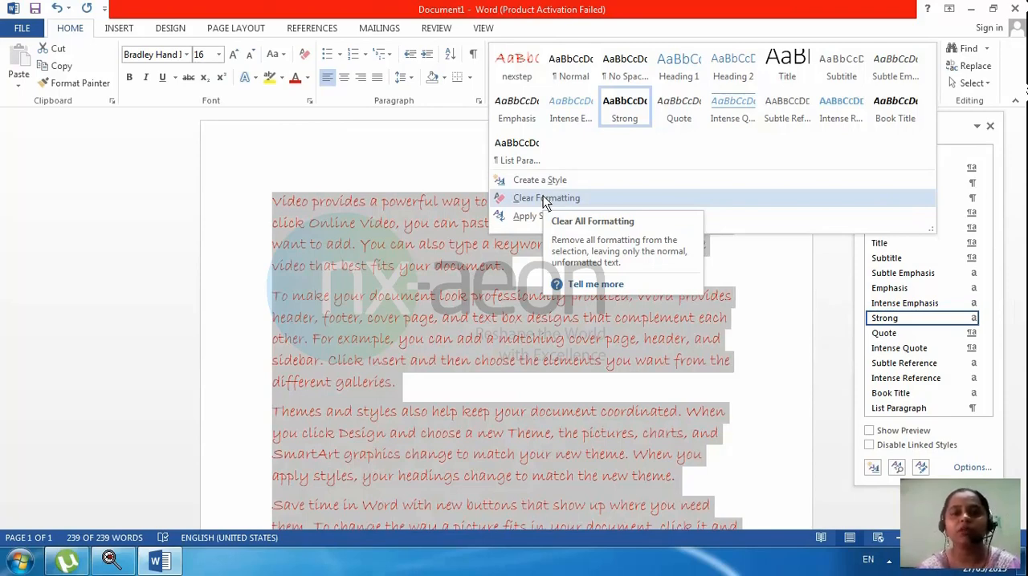
pyautogui.click(543, 198)
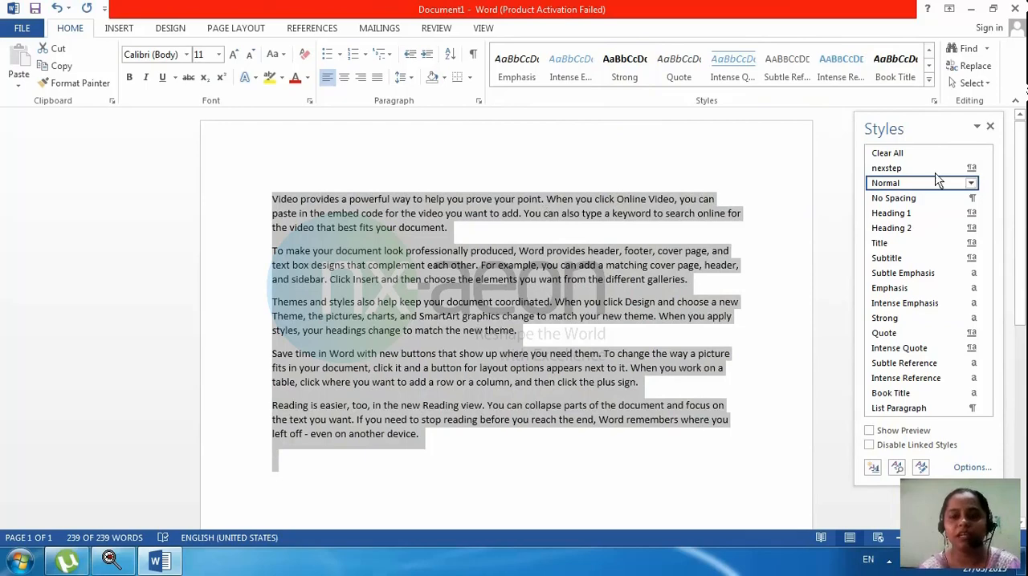
# Step: Apply the nexstep style to the selected text, then clear the text's formatting again
pyautogui.click(906, 169)
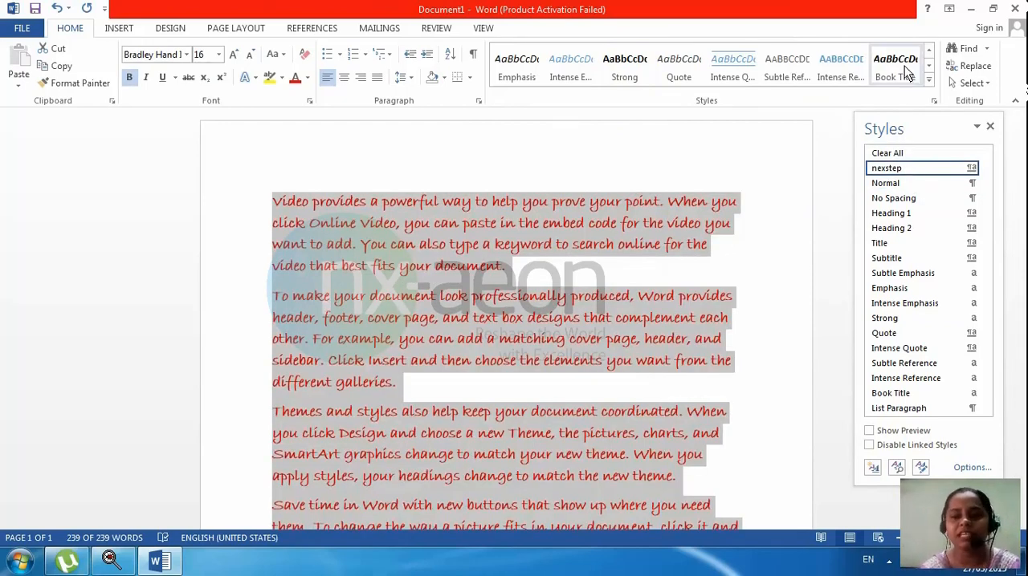
pyautogui.click(929, 79)
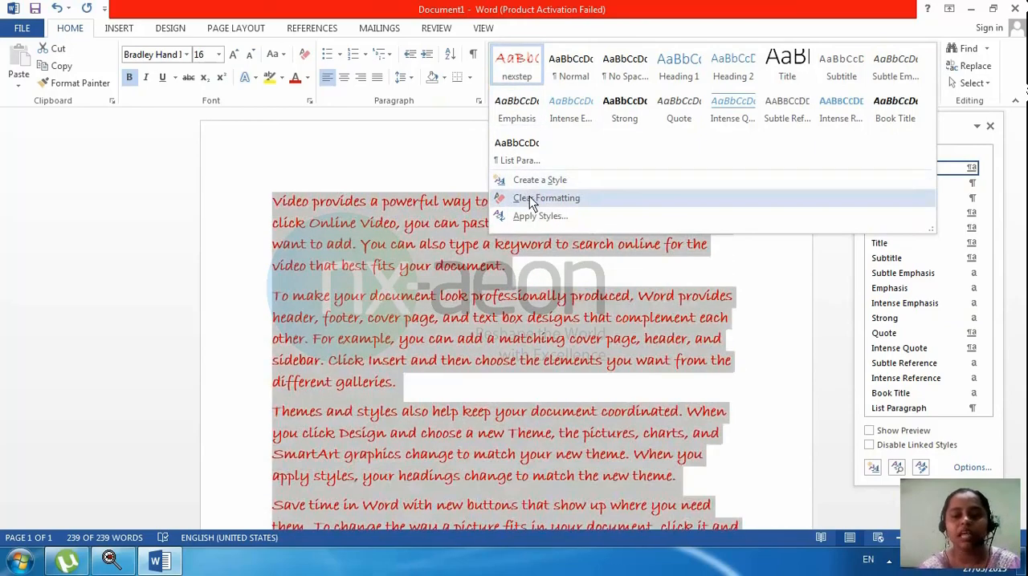
pyautogui.click(529, 198)
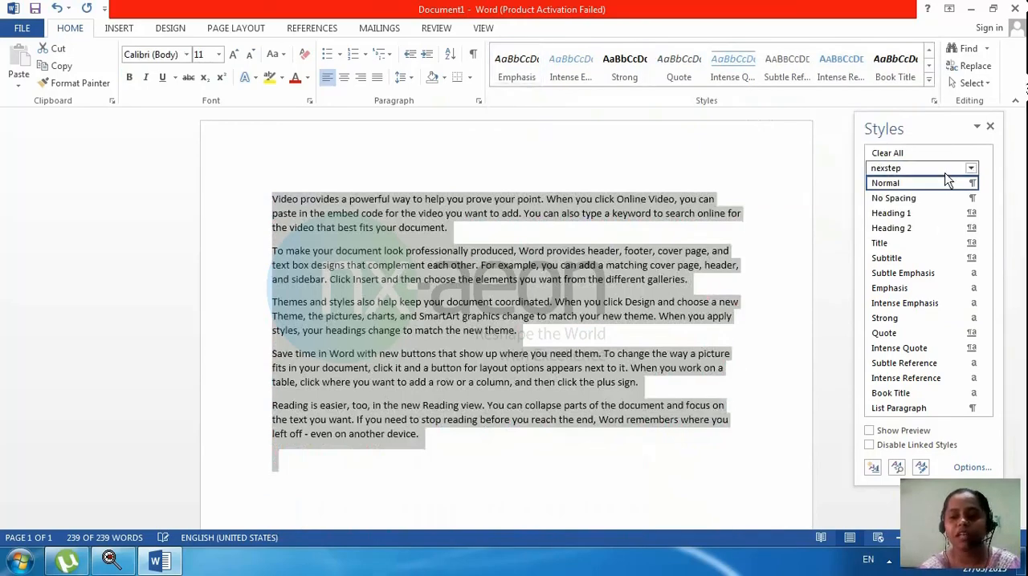
# Step: Delete the nexstep style from the document, deselect the text and close the list of styles
pyautogui.rightClick(899, 170)
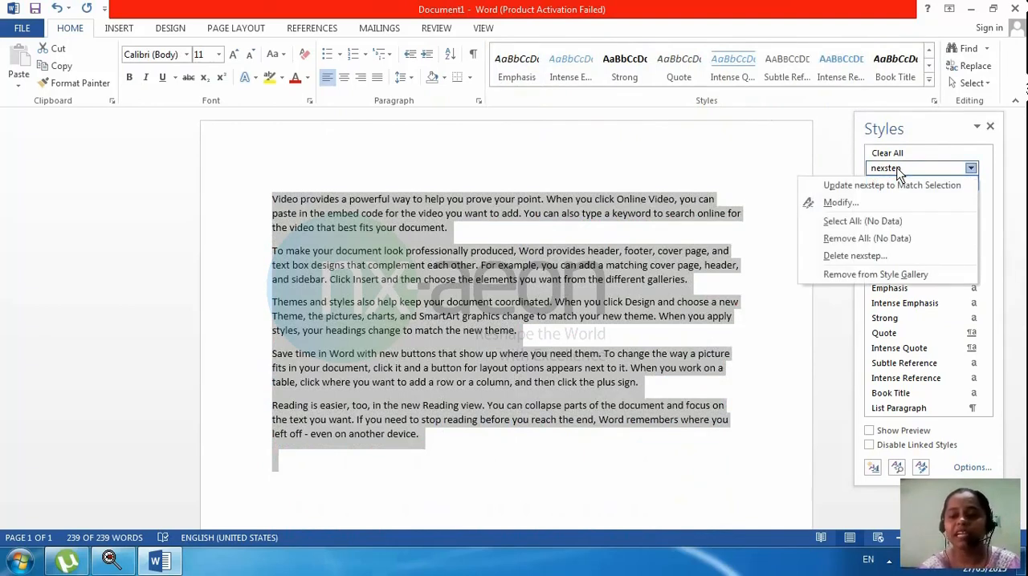
pyautogui.click(855, 256)
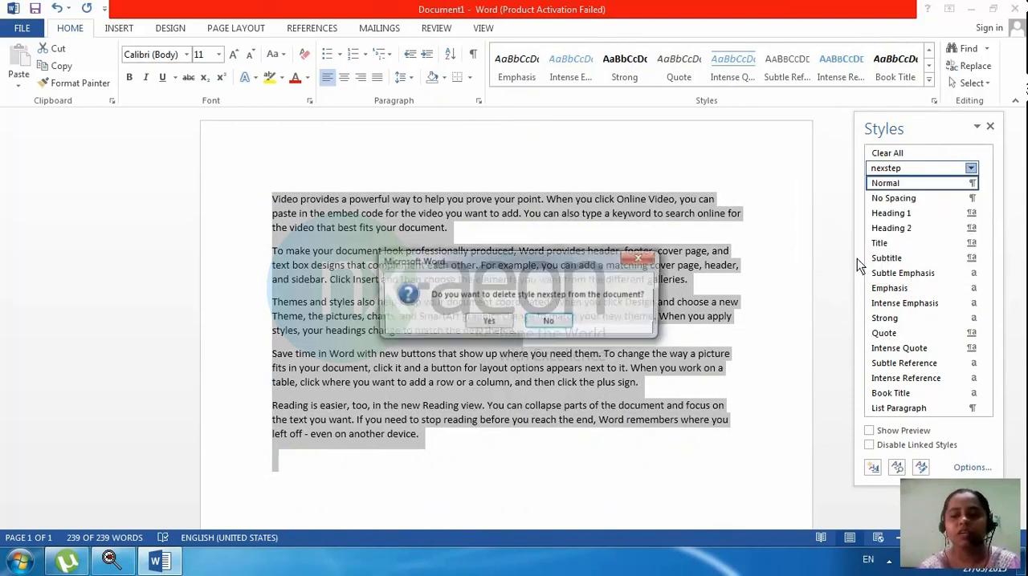
pyautogui.click(481, 320)
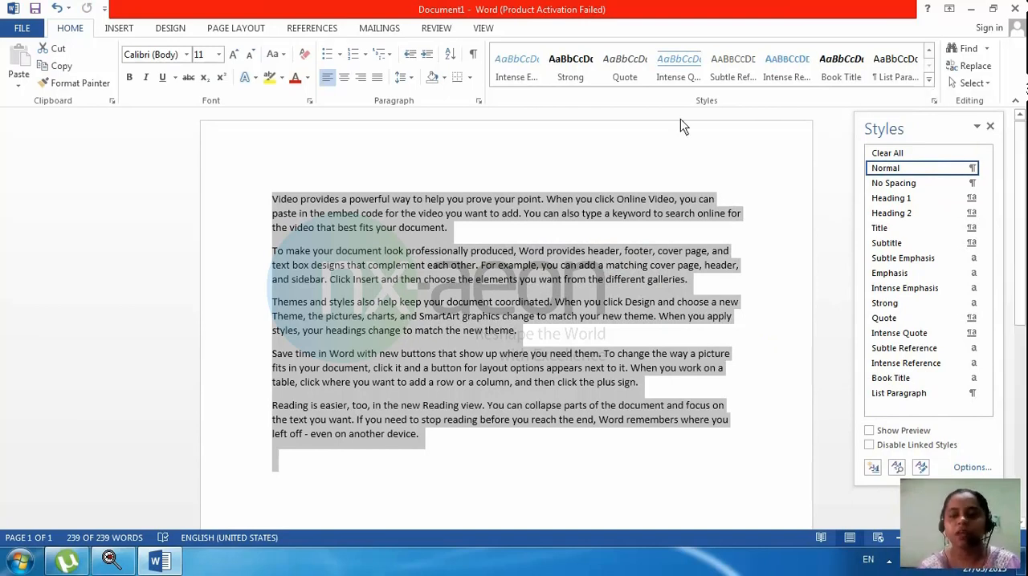
pyautogui.click(250, 218)
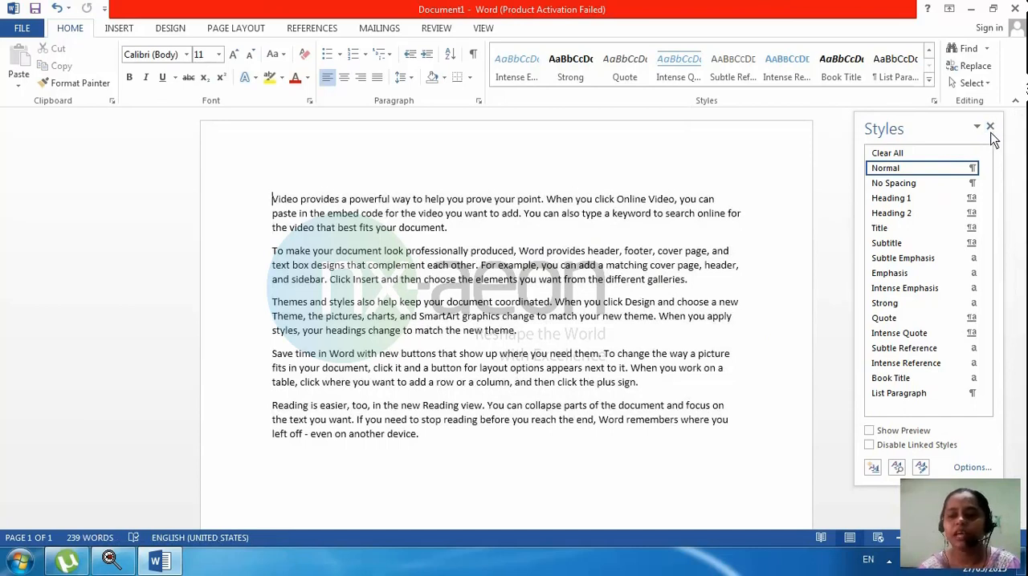
pyautogui.click(991, 125)
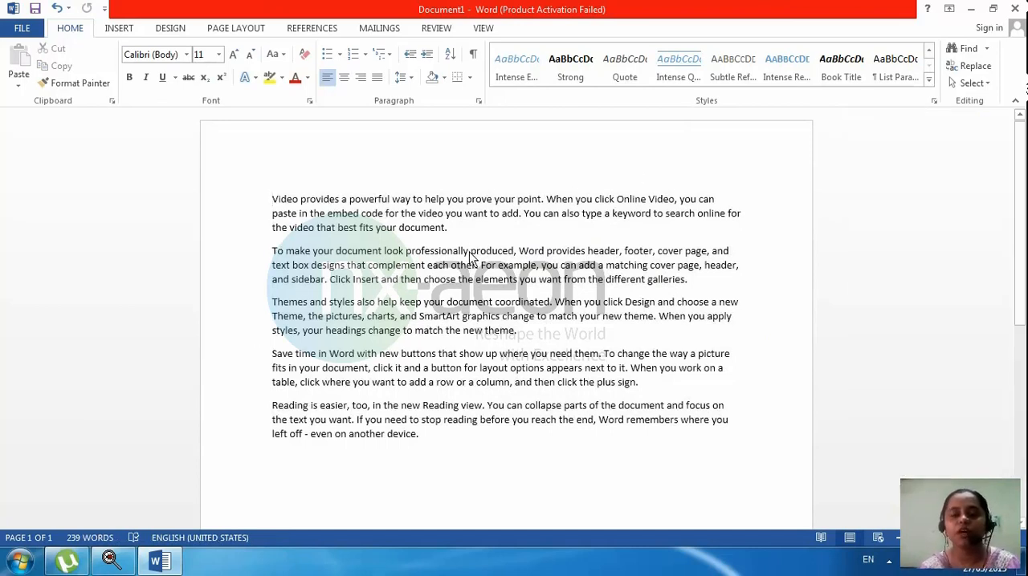
# Step: Search the document for "you", then clear the search term
pyautogui.click(988, 49)
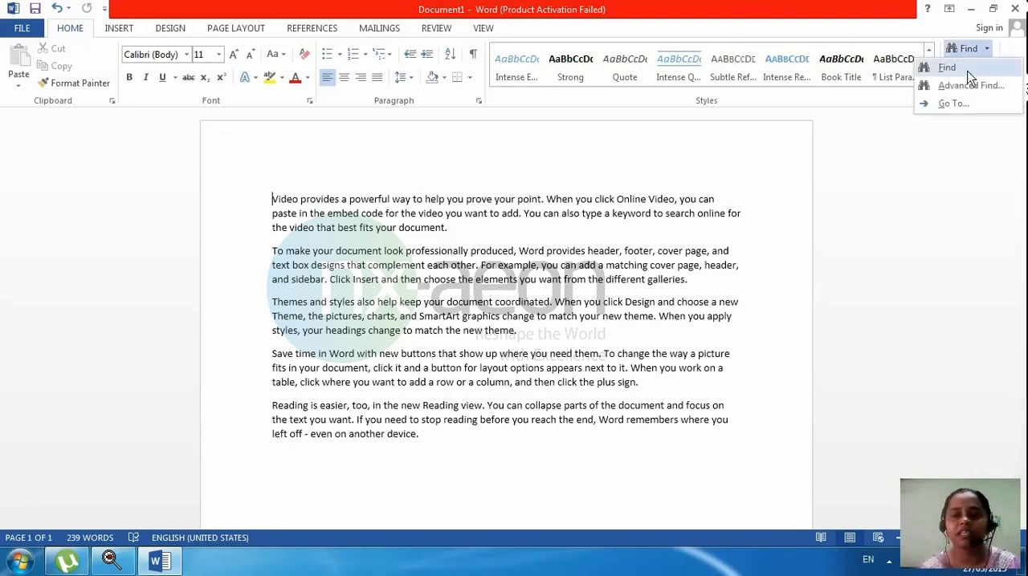
pyautogui.click(971, 70)
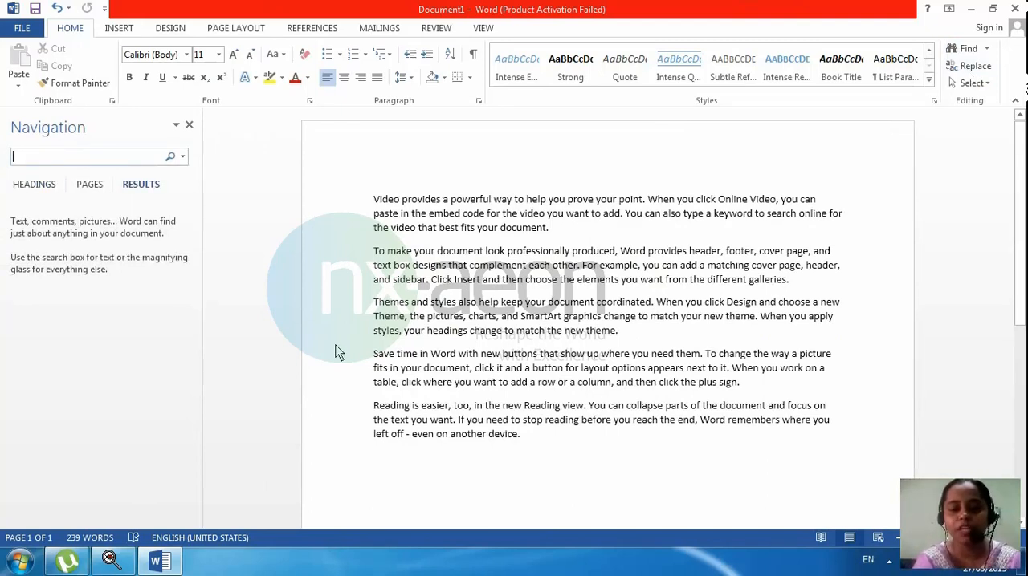
pyautogui.write('you')
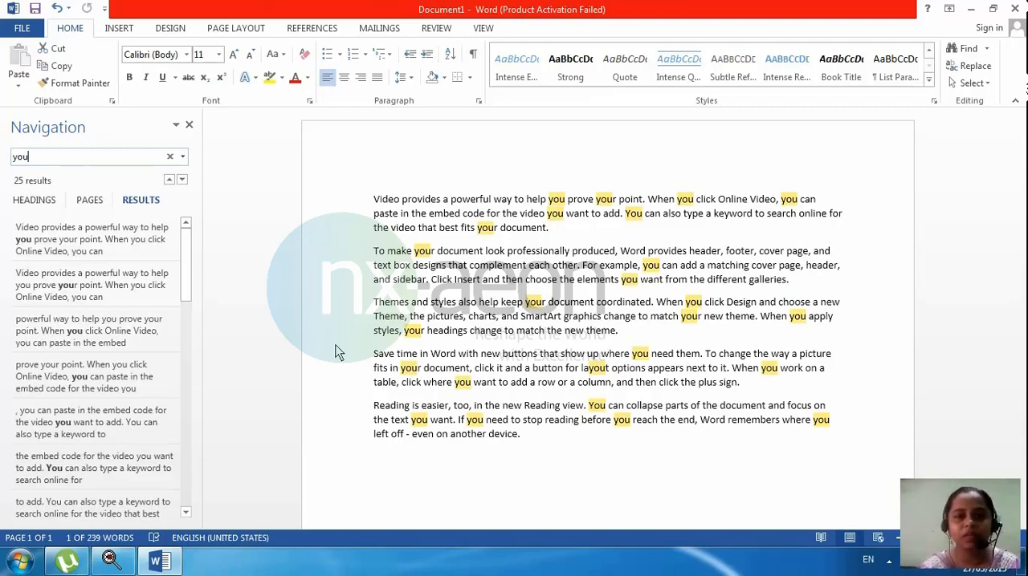
pyautogui.press('BackSpace')
pyautogui.press('BackSpace')
pyautogui.press('BackSpace')
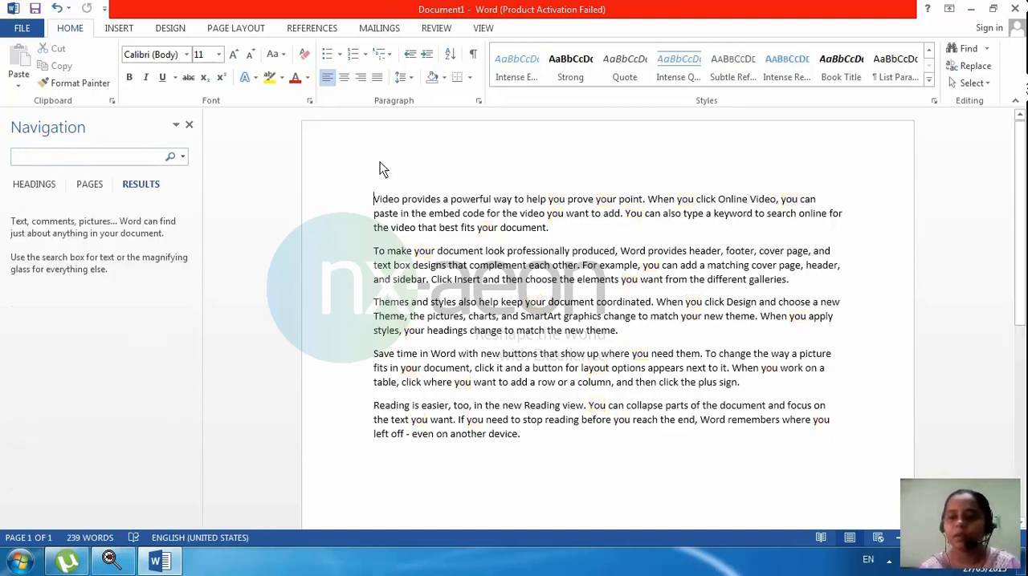
# Step: Use Advanced Find to locate the first occurrence of "you" in the document
pyautogui.click(988, 50)
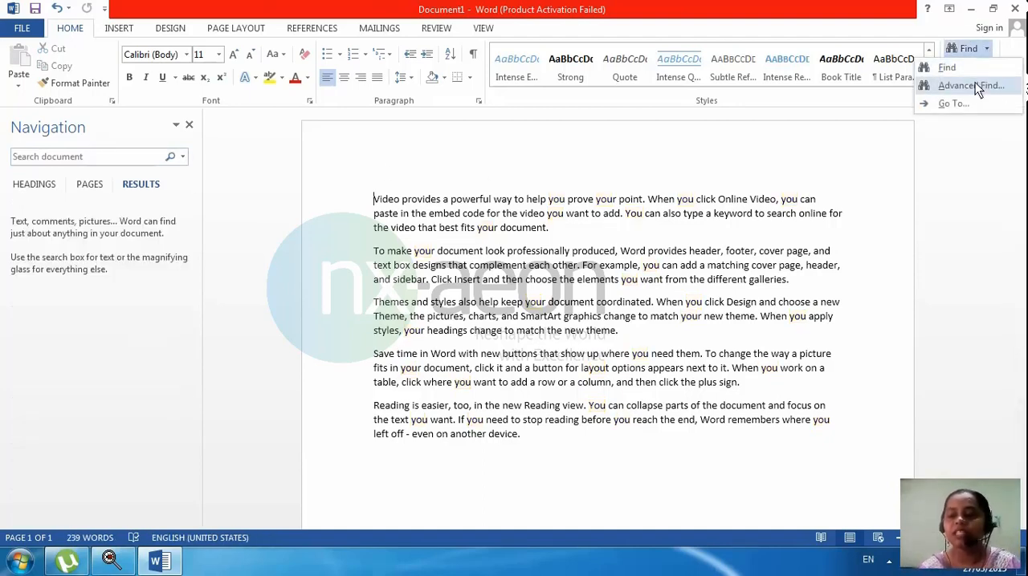
pyautogui.click(979, 85)
pyautogui.click(975, 84)
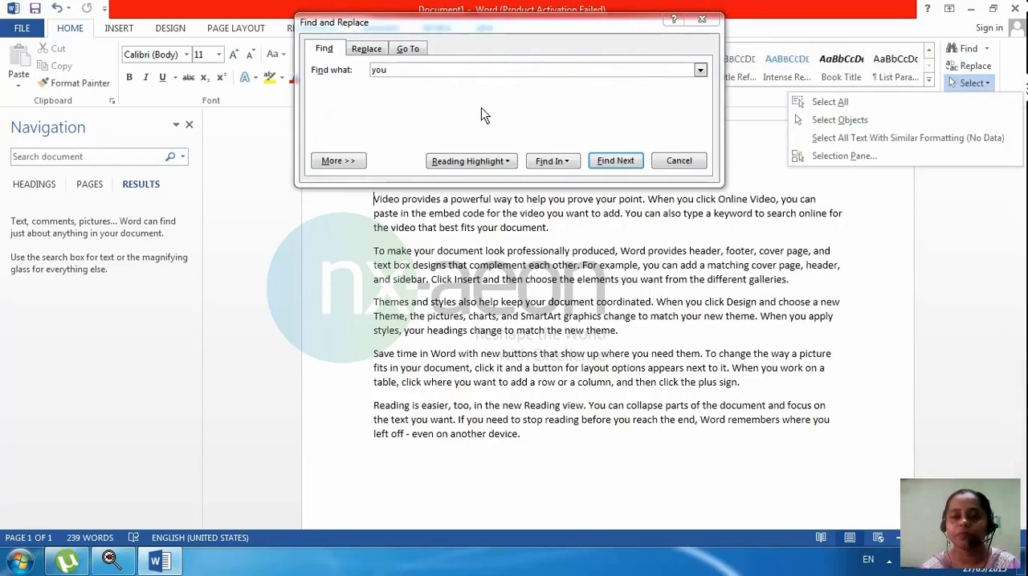
pyautogui.click(484, 68)
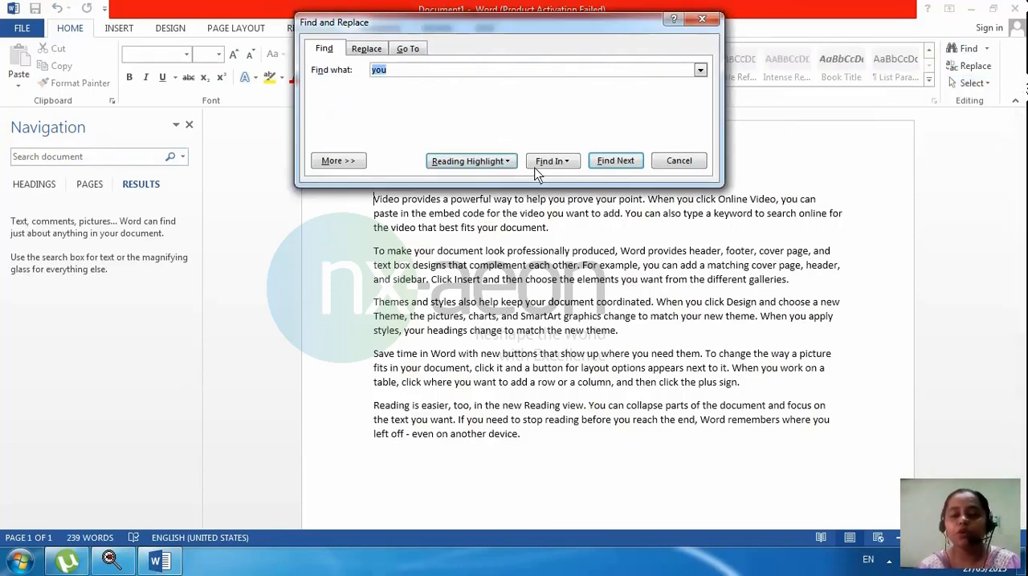
pyautogui.click(571, 164)
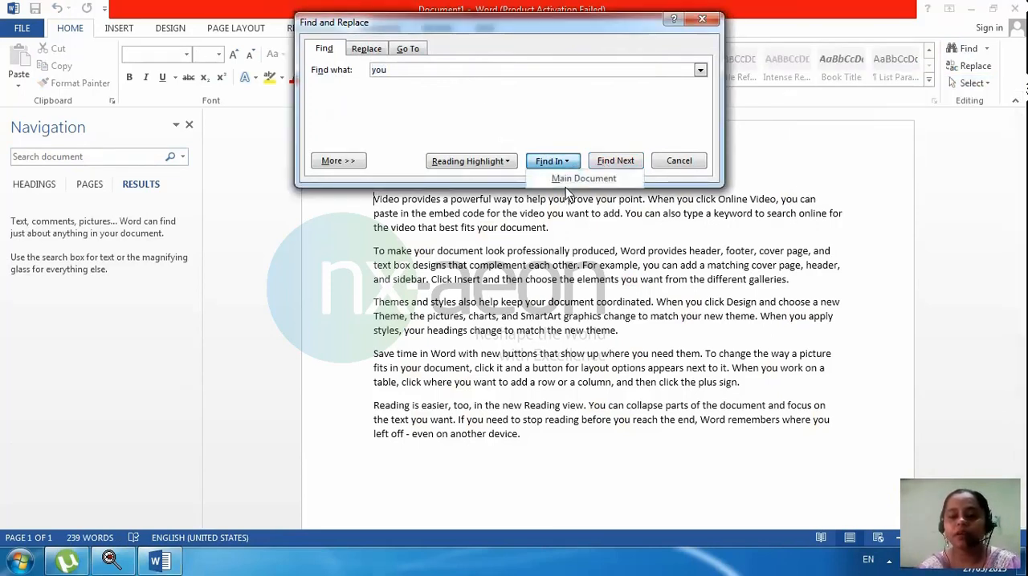
pyautogui.click(572, 164)
pyautogui.click(612, 162)
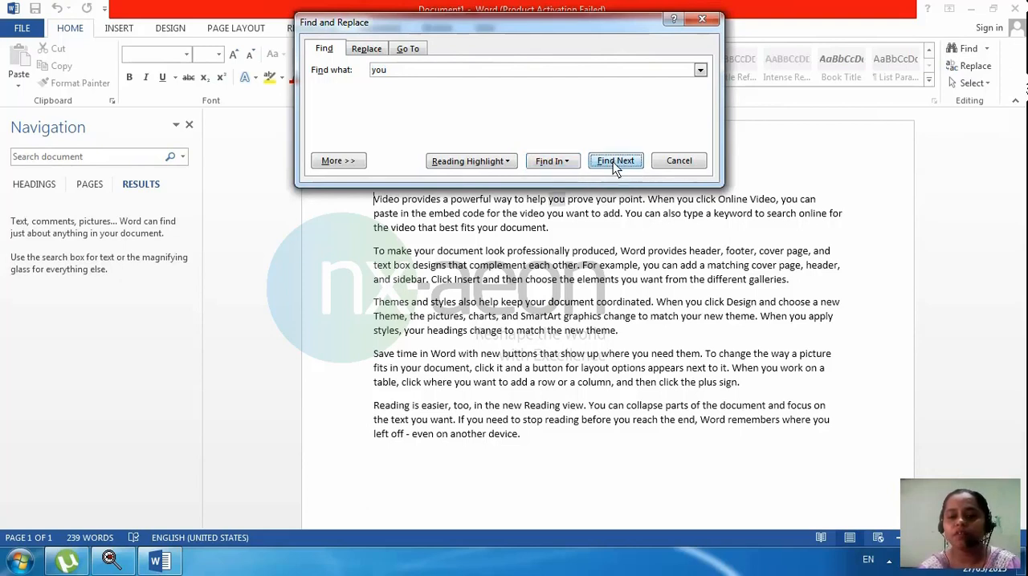
# Step: Step through the successive occurrences of "you" in the document with Advanced Find
pyautogui.click(613, 162)
pyautogui.click(613, 161)
pyautogui.click(612, 161)
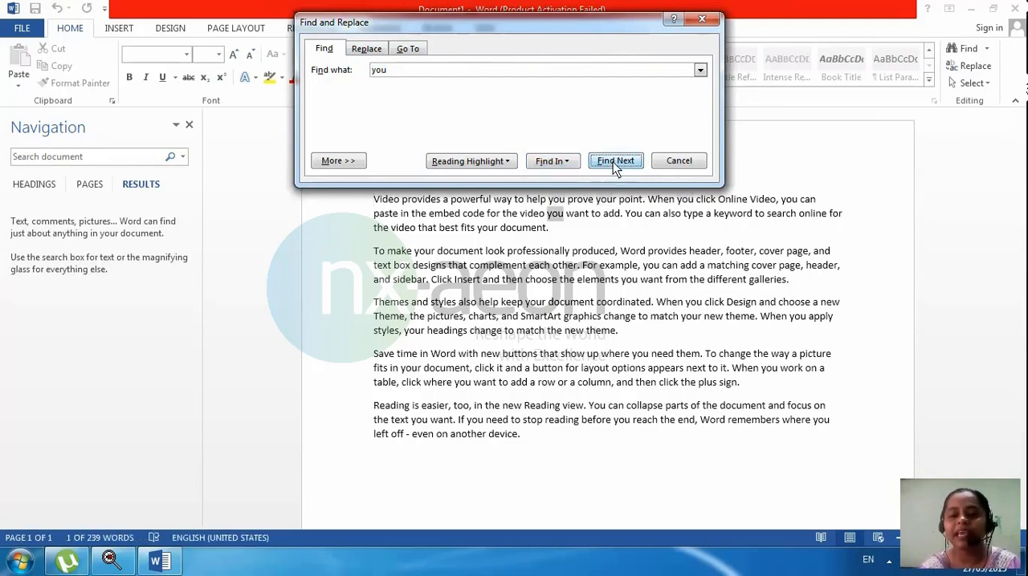
pyautogui.click(612, 162)
pyautogui.click(613, 161)
pyautogui.click(612, 161)
pyautogui.click(613, 161)
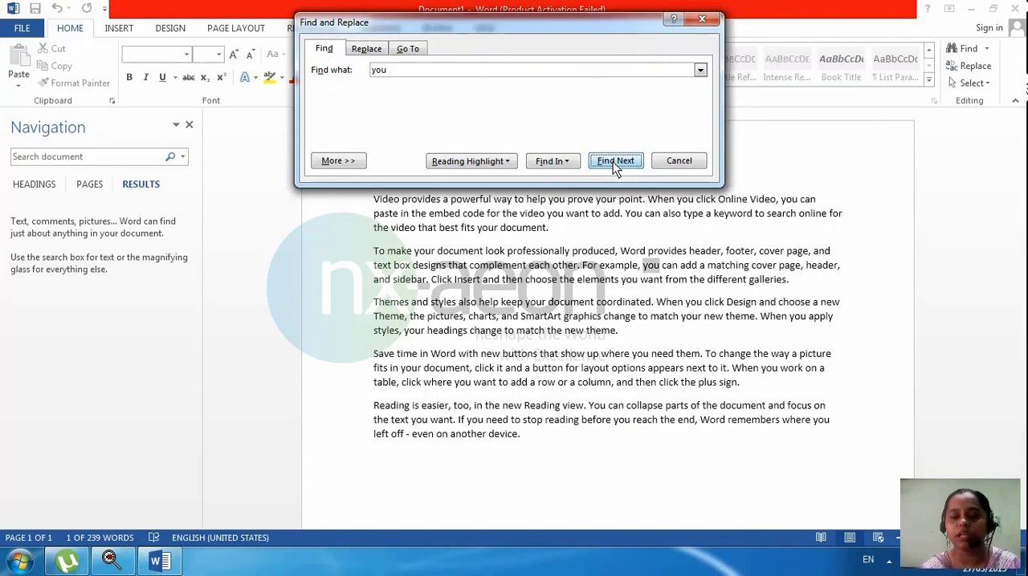
pyautogui.click(612, 162)
pyautogui.click(613, 162)
# Step: Apply reading highlight to all occurrences of "you" in the document, then clear the highlighting
pyautogui.click(494, 161)
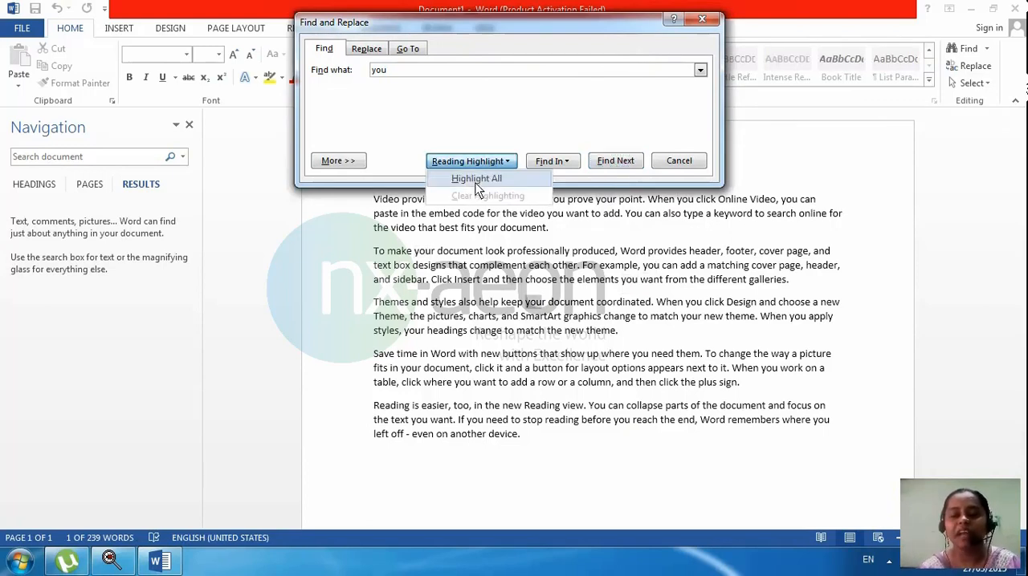
pyautogui.click(476, 182)
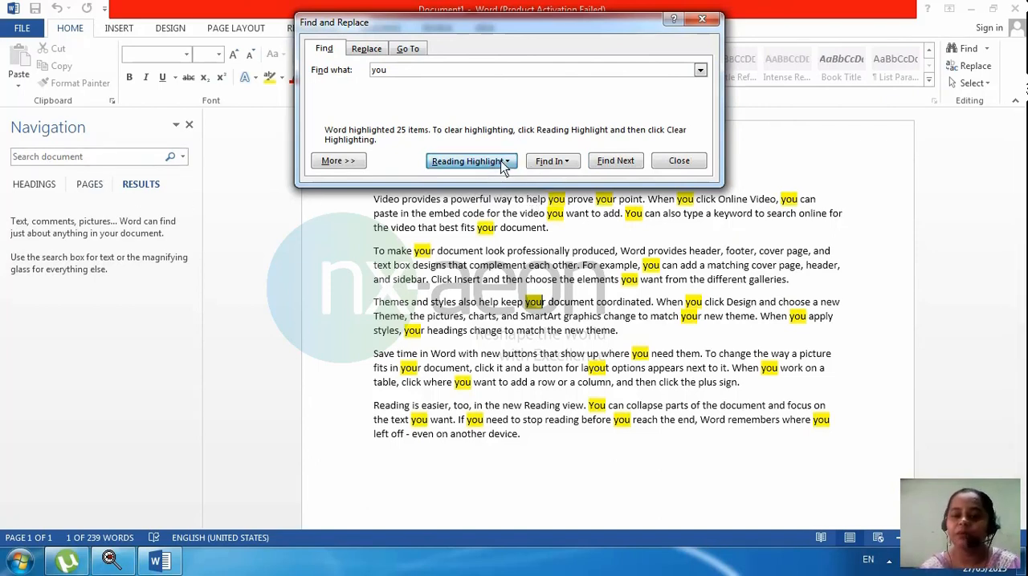
pyautogui.click(472, 161)
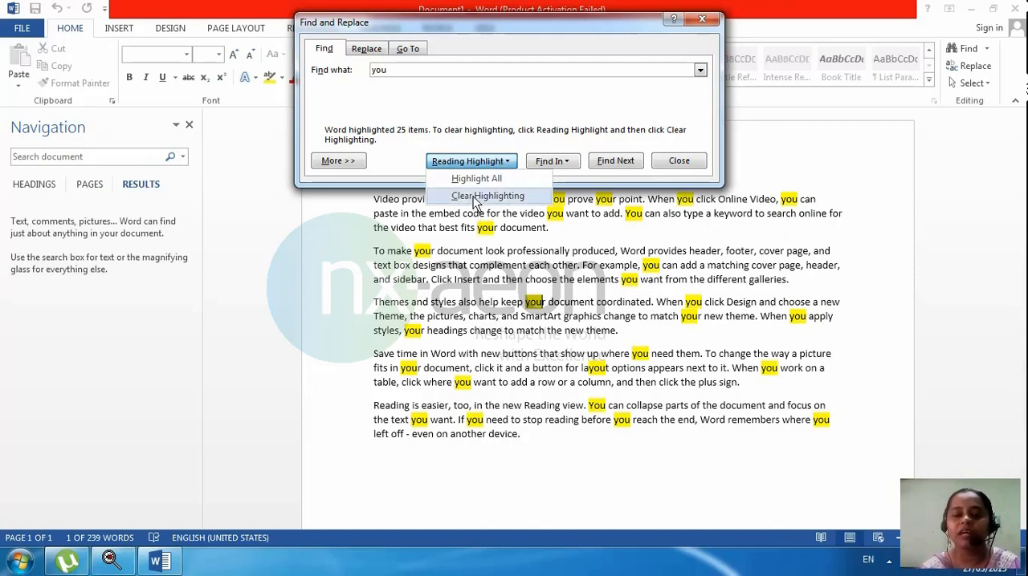
pyautogui.click(476, 197)
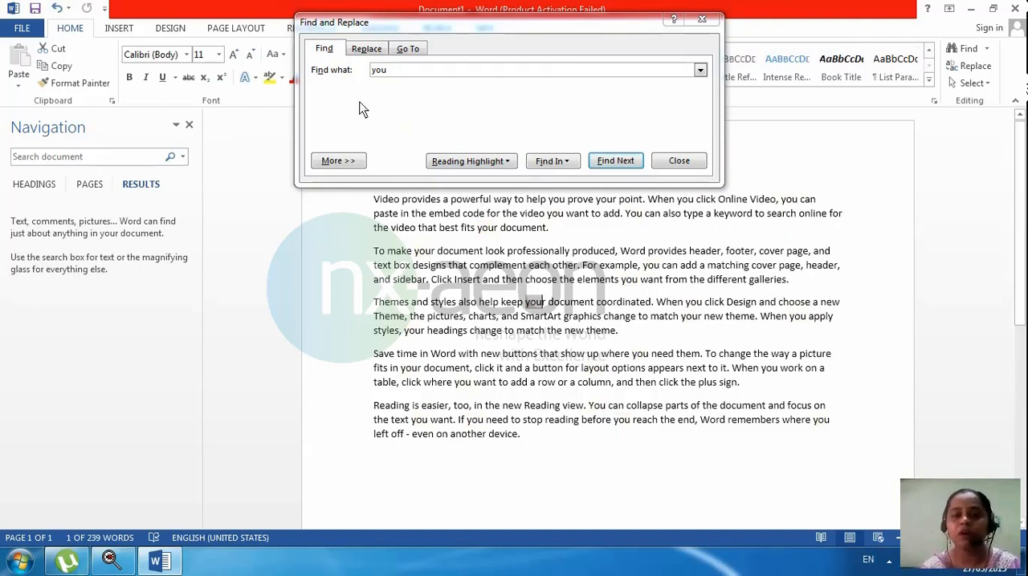
# Step: Highlight every match of the search term "you" once more and remove the highlighting again
pyautogui.click(393, 71)
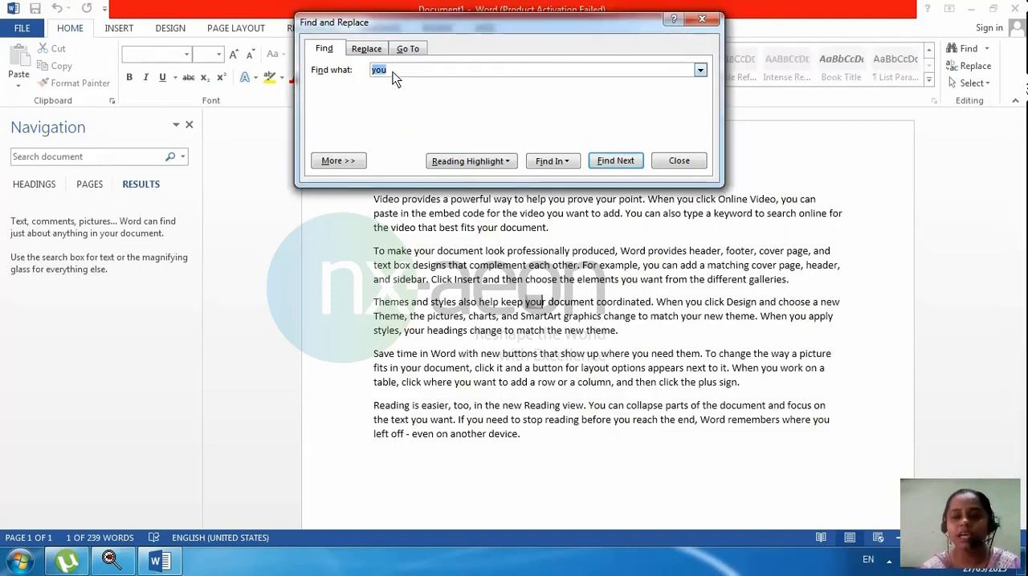
pyautogui.click(498, 162)
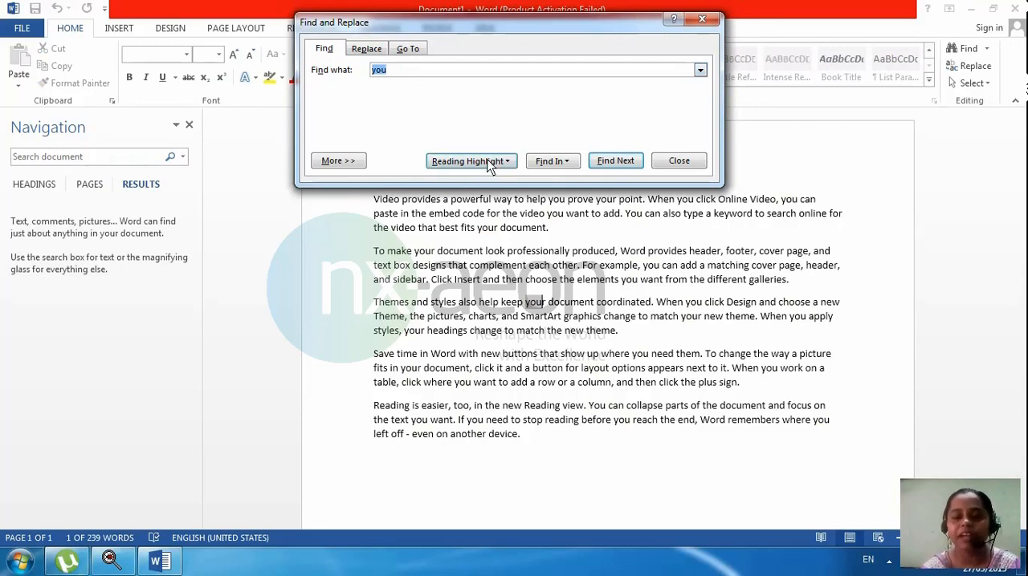
pyautogui.click(486, 180)
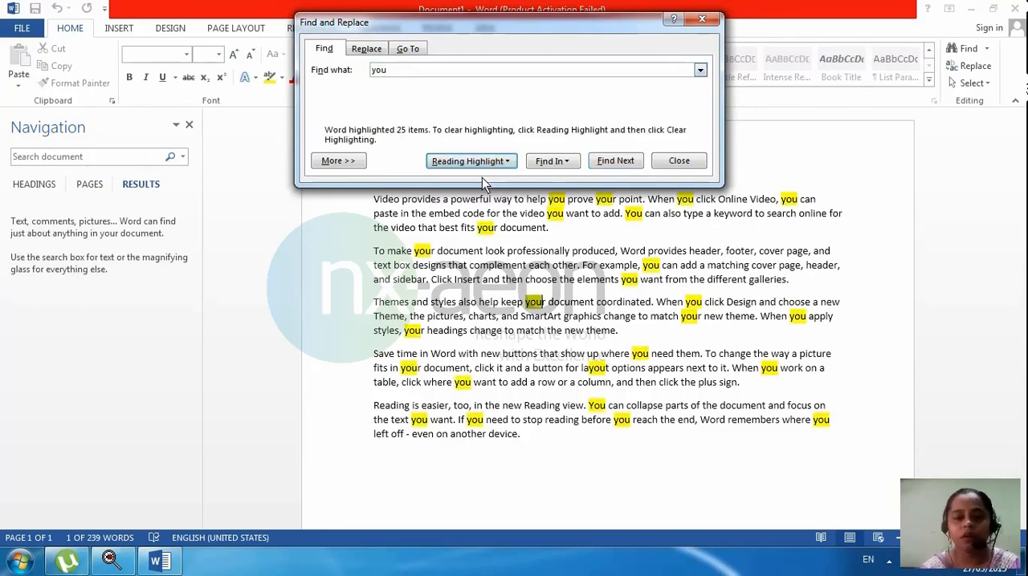
pyautogui.click(486, 162)
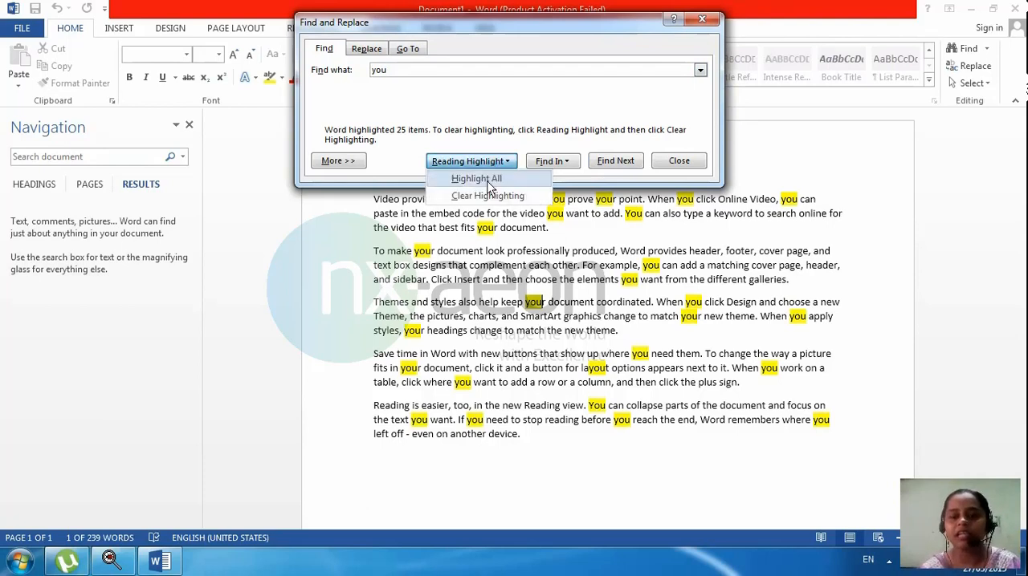
pyautogui.click(486, 191)
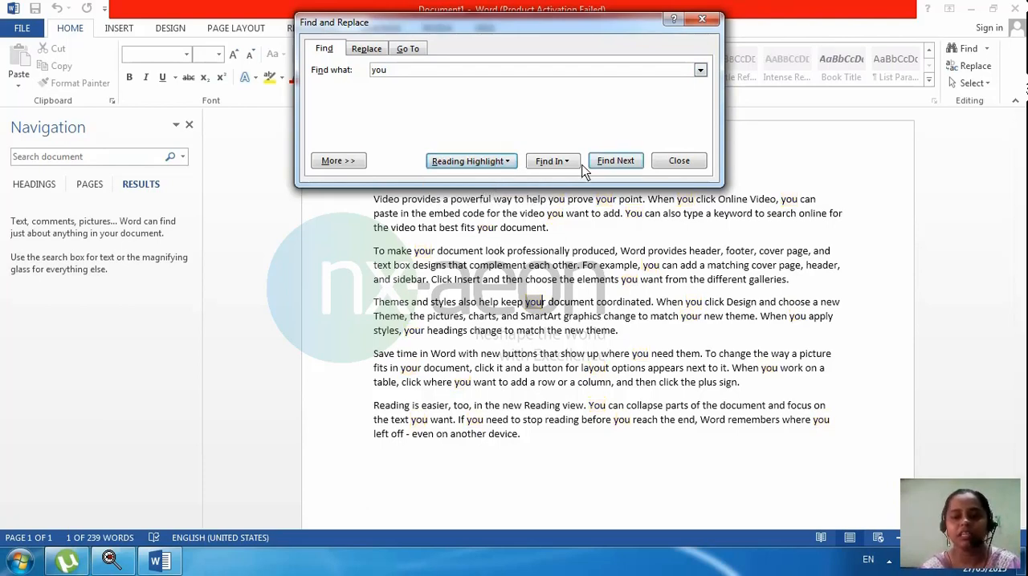
# Step: Close the Find and Replace dialog and return to the document text
pyautogui.click(552, 162)
pyautogui.click(603, 268)
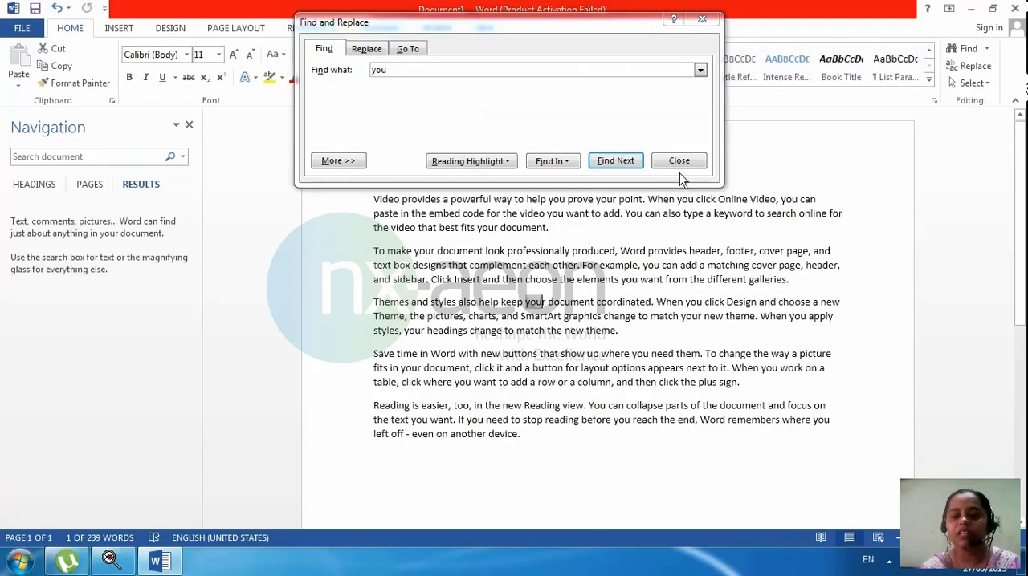
pyautogui.click(678, 164)
pyautogui.click(398, 279)
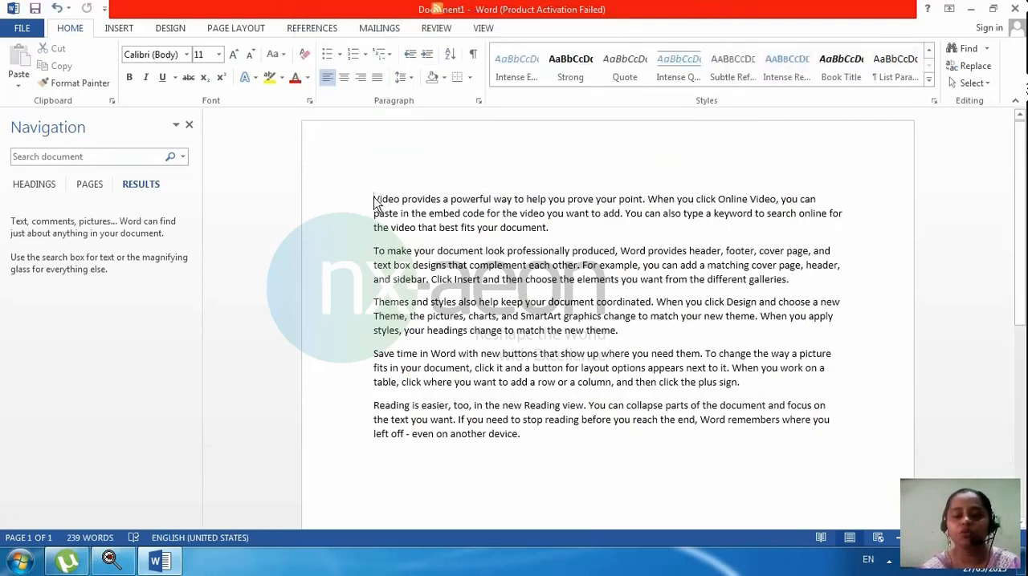
# Step: Select the first paragraph and use Advanced Find to find "you" only in the current selection
pyautogui.moveTo(372, 200); pyautogui.dragTo(604, 230)
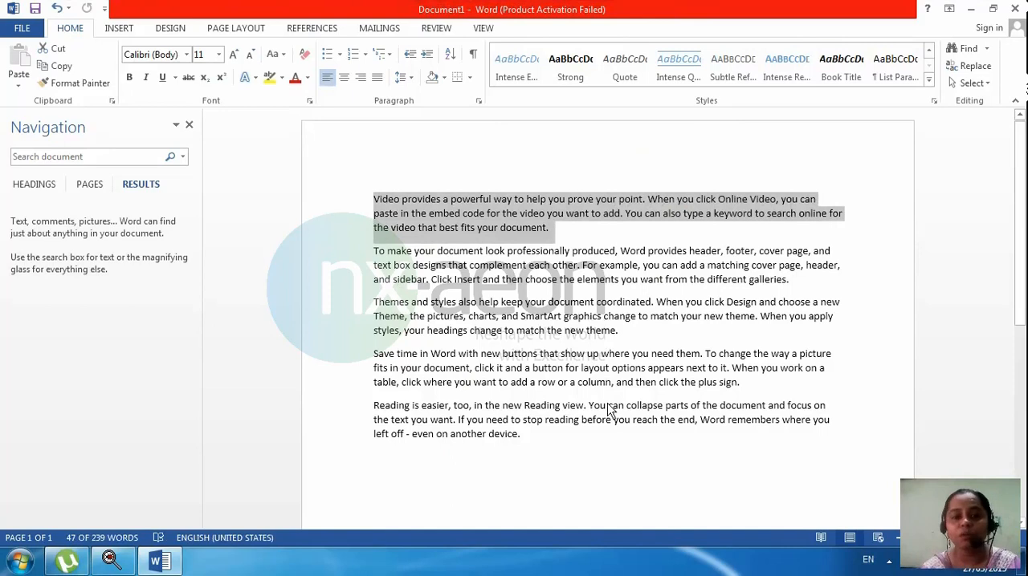
pyautogui.click(986, 49)
pyautogui.click(980, 85)
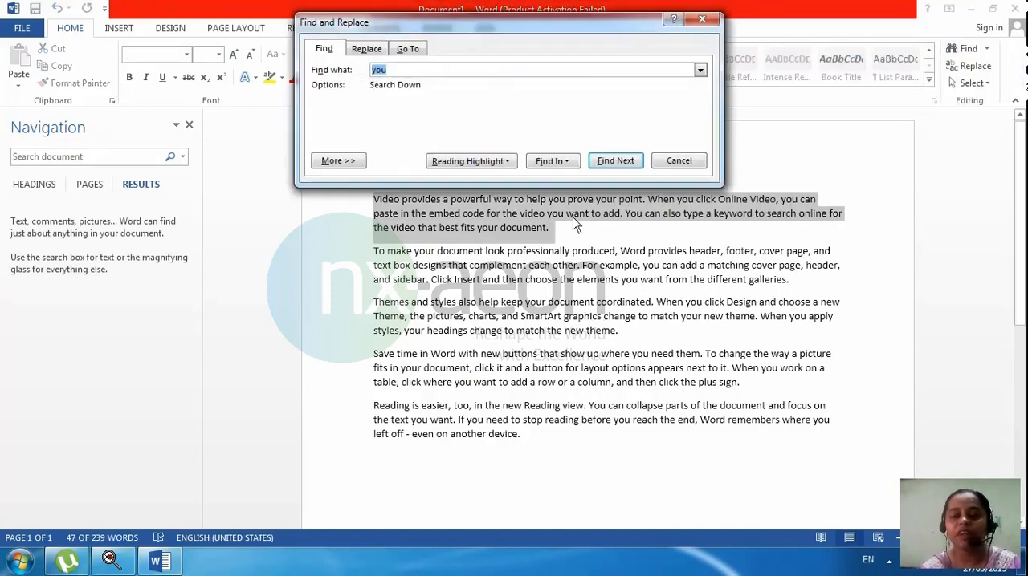
pyautogui.click(561, 162)
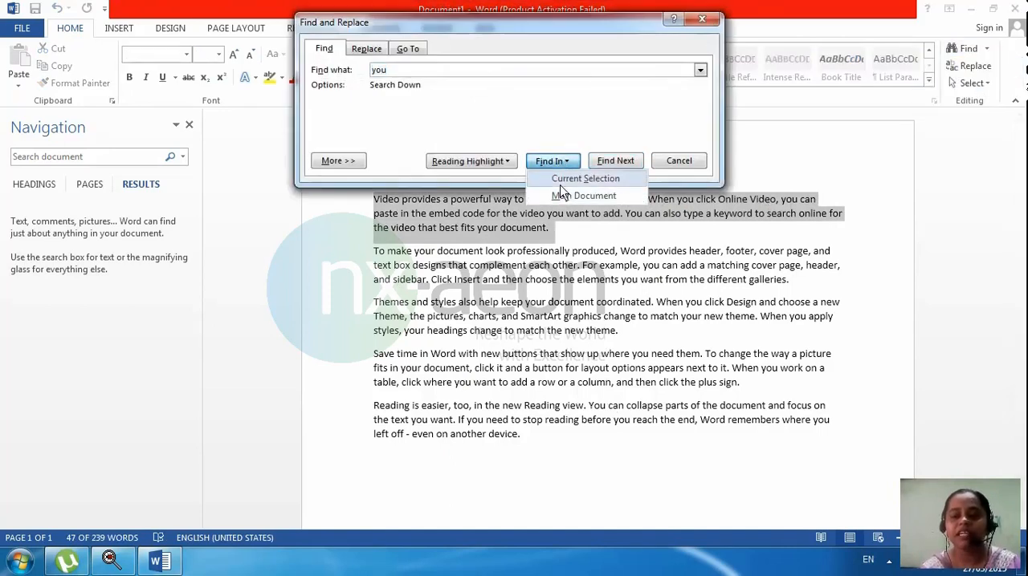
pyautogui.click(559, 184)
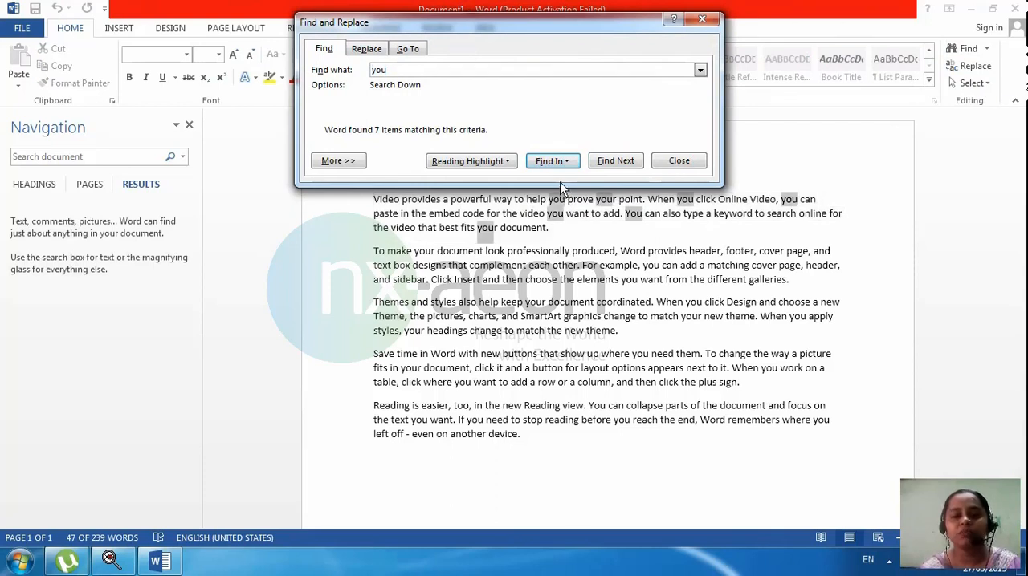
# Step: Find all occurrences of "you" in the main document, then close the Find and Replace dialog
pyautogui.click(559, 163)
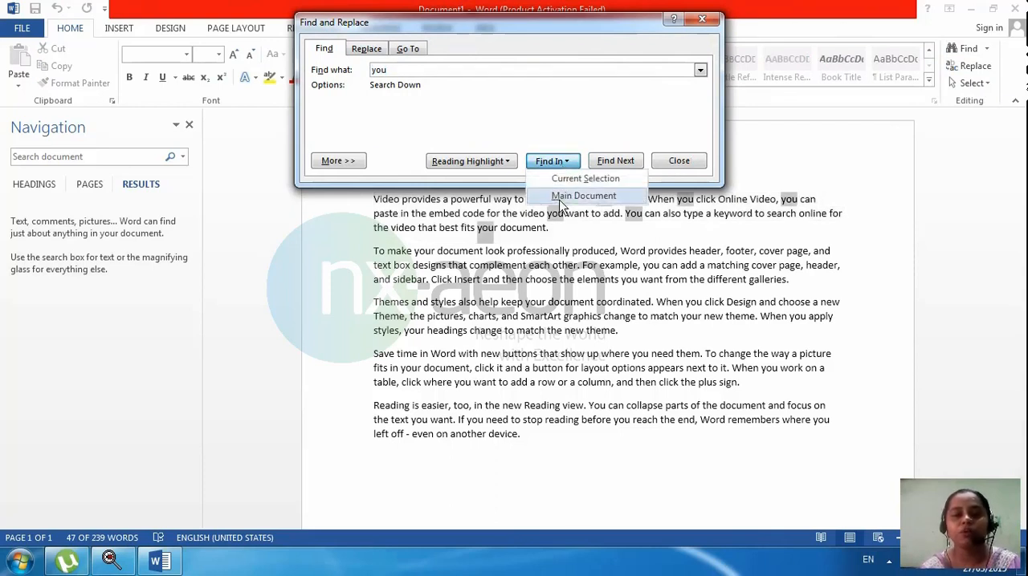
pyautogui.click(561, 196)
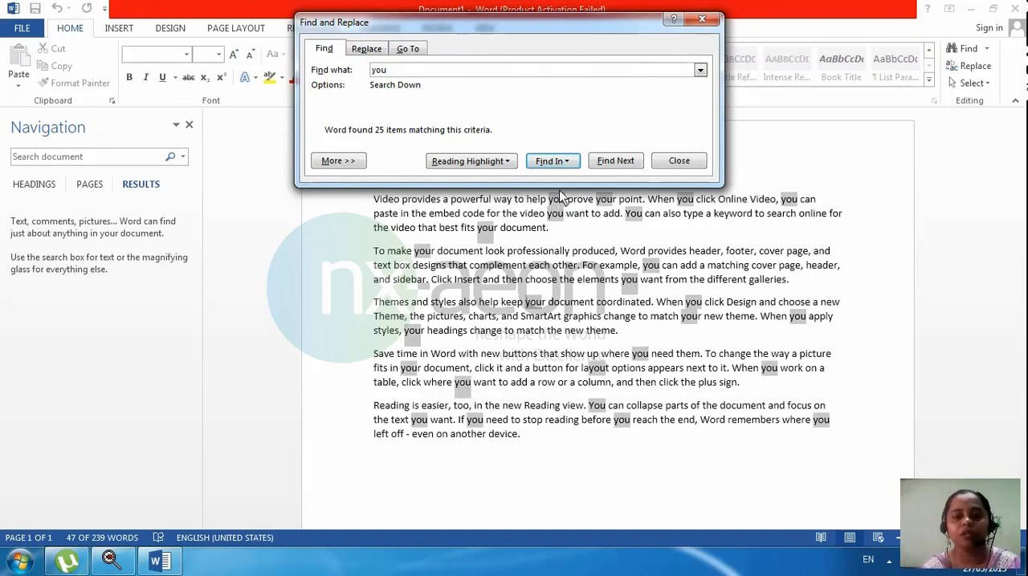
pyautogui.click(560, 164)
pyautogui.click(560, 183)
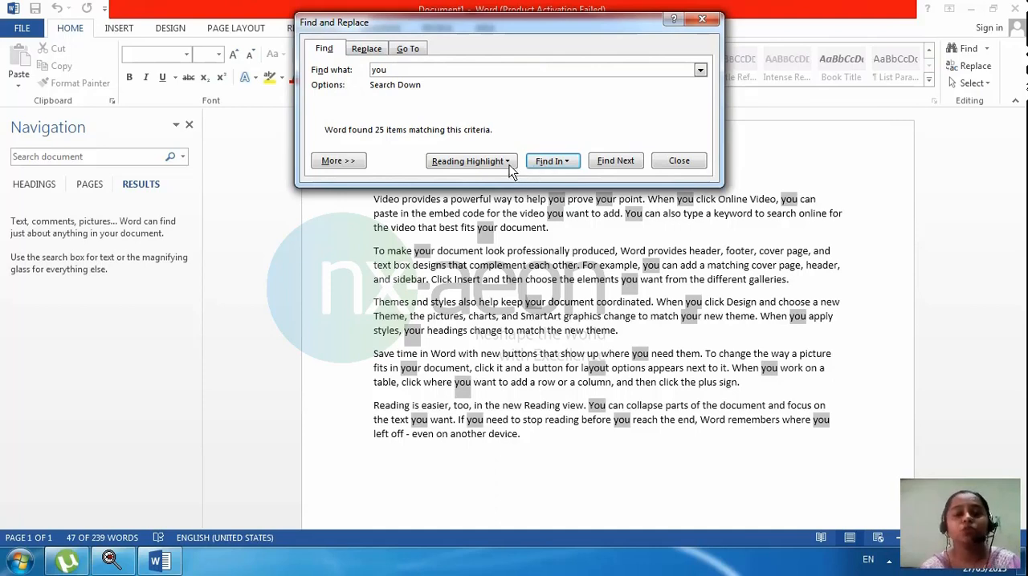
pyautogui.click(664, 164)
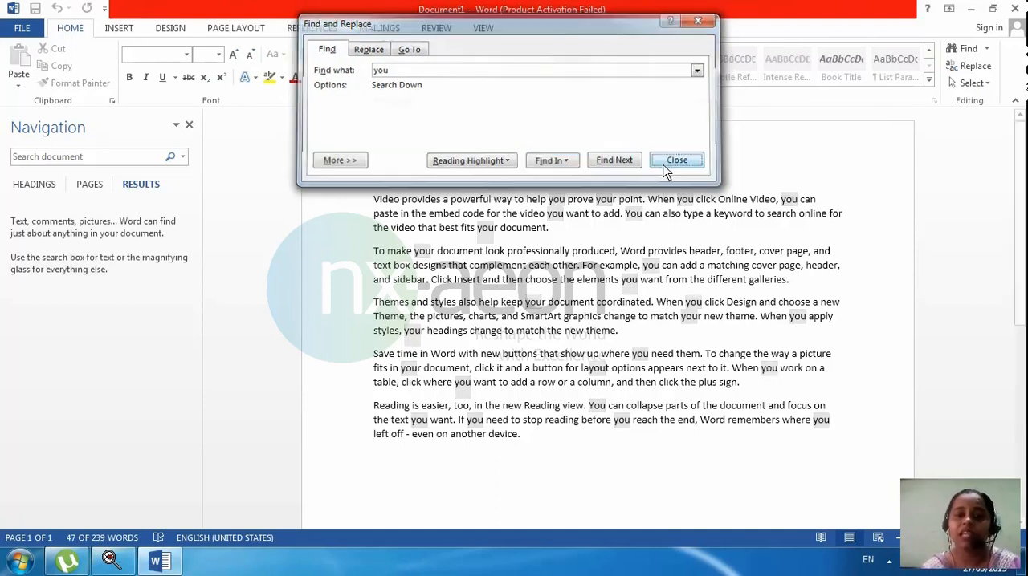
# Step: Close the Navigation pane
pyautogui.click(987, 48)
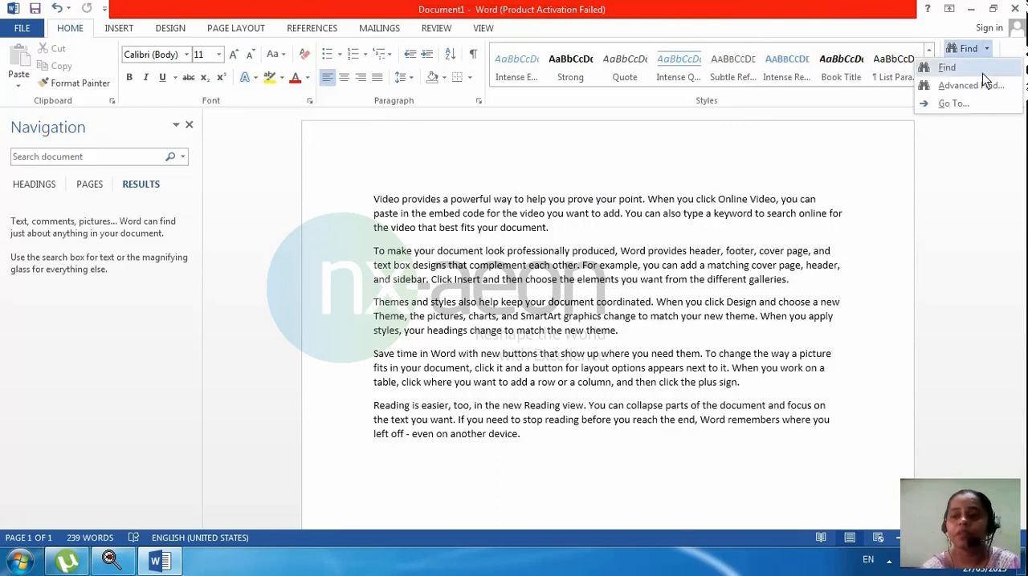
pyautogui.click(654, 271)
pyautogui.click(176, 126)
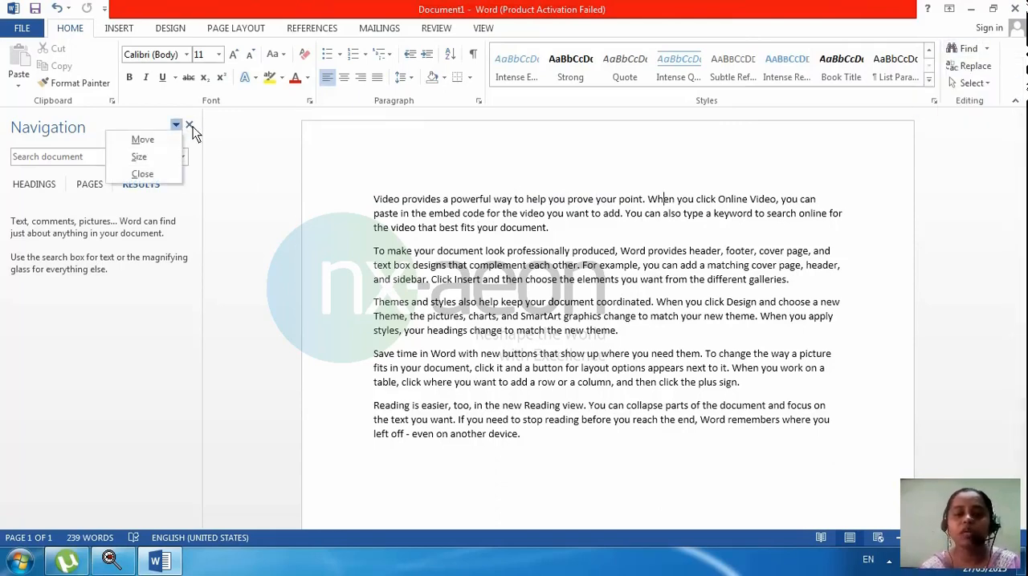
pyautogui.click(189, 126)
# Step: Copy the whole sample text and paste it repeatedly so that the document fills several pages
pyautogui.moveTo(271, 199); pyautogui.dragTo(661, 482)
pyautogui.hotkey('ctrl', 'c')
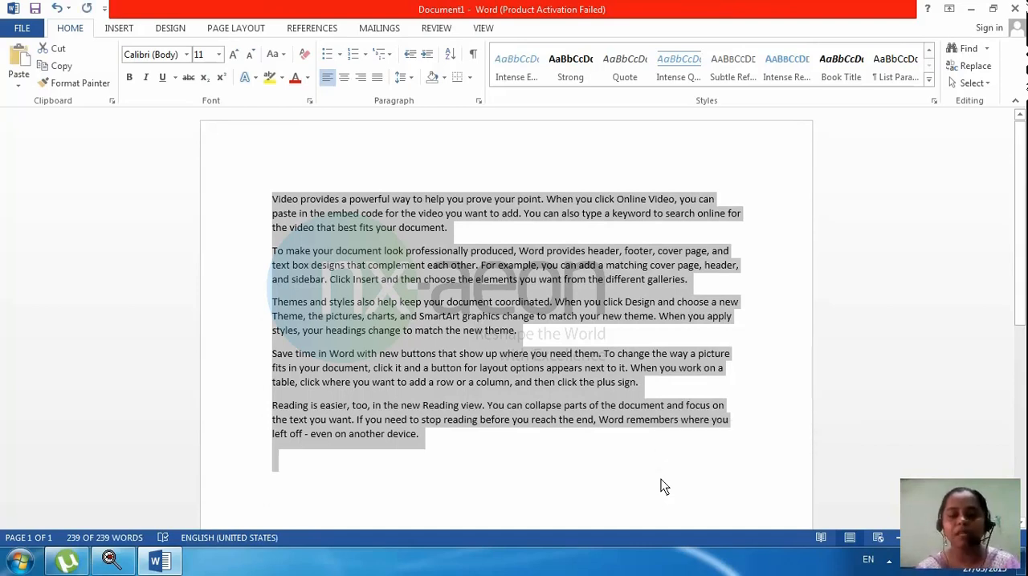
pyautogui.click(660, 480)
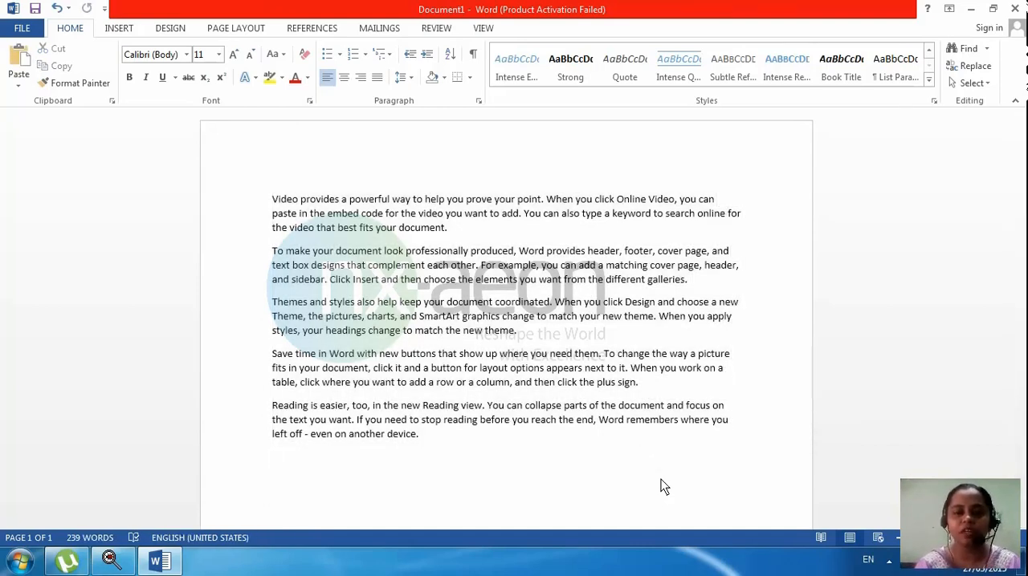
pyautogui.hotkey('ctrl', 'v')
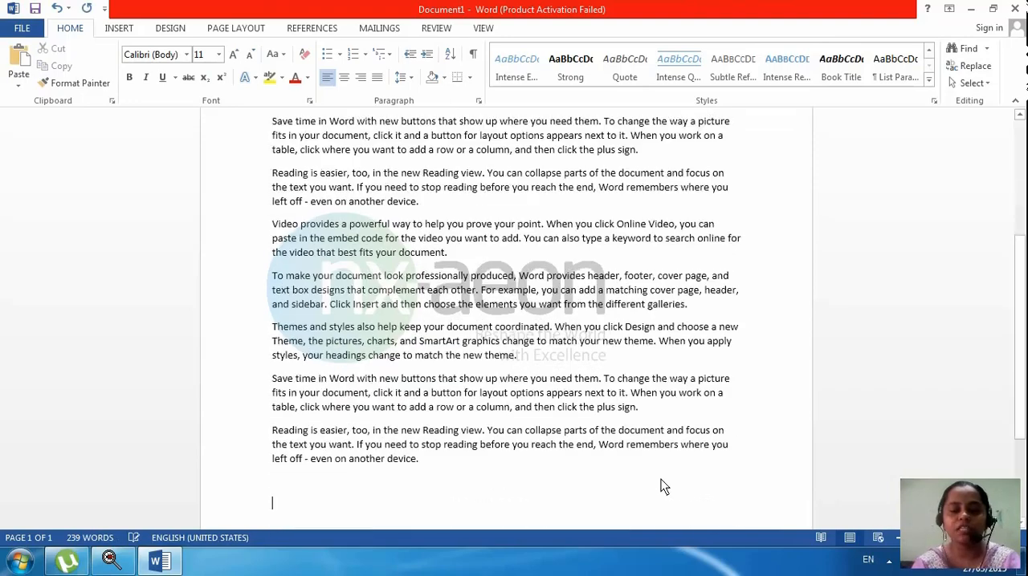
pyautogui.hotkey('ctrl', 'v')
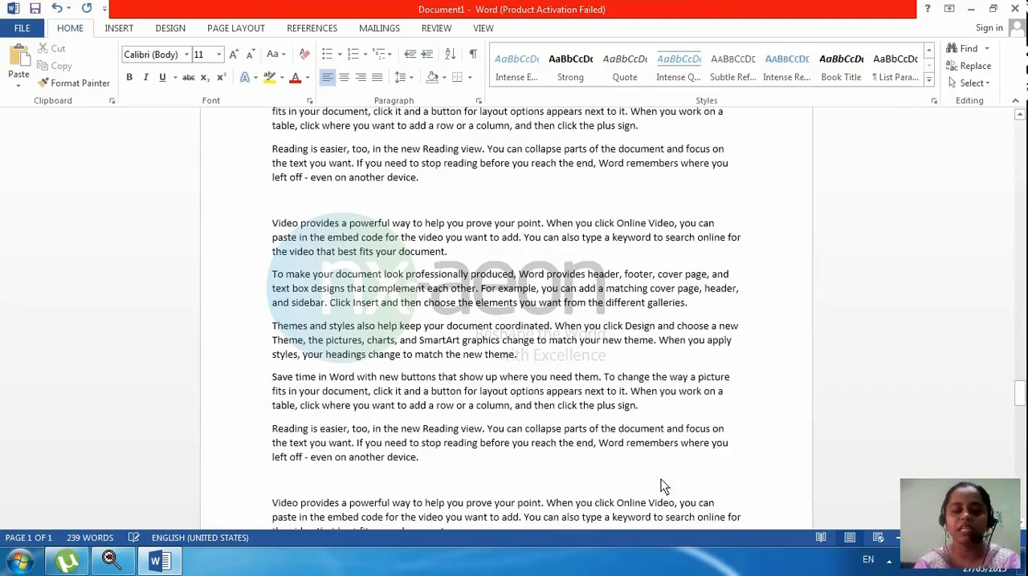
pyautogui.hotkey('ctrl', 'v')
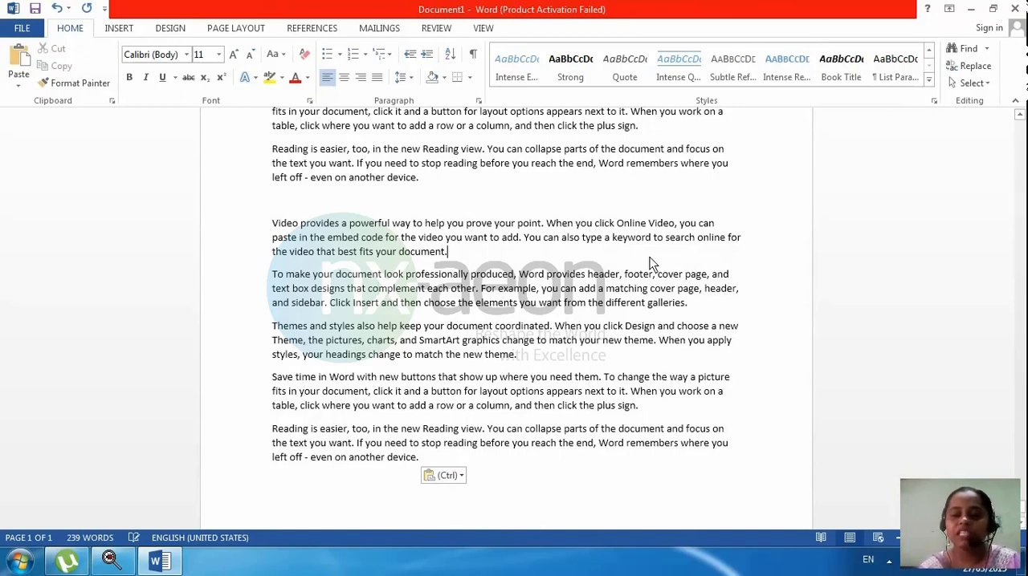
pyautogui.click(373, 304)
pyautogui.hotkey('ctrl', 'v')
pyautogui.hotkey('ctrl', 'v')
pyautogui.hotkey('ctrl', 'v')
pyautogui.hotkey('ctrl', 'v')
pyautogui.hotkey('ctrl', 'v')
pyautogui.hotkey('ctrl', 'v')
pyautogui.hotkey('ctrl', 'v')
pyautogui.hotkey('ctrl', 'v')
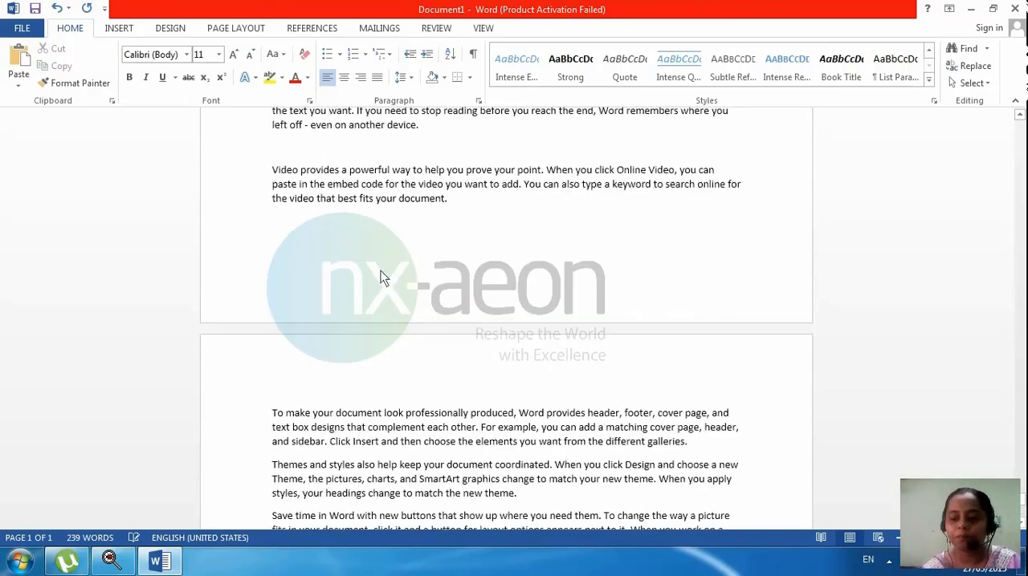
pyautogui.hotkey('ctrl', 'v')
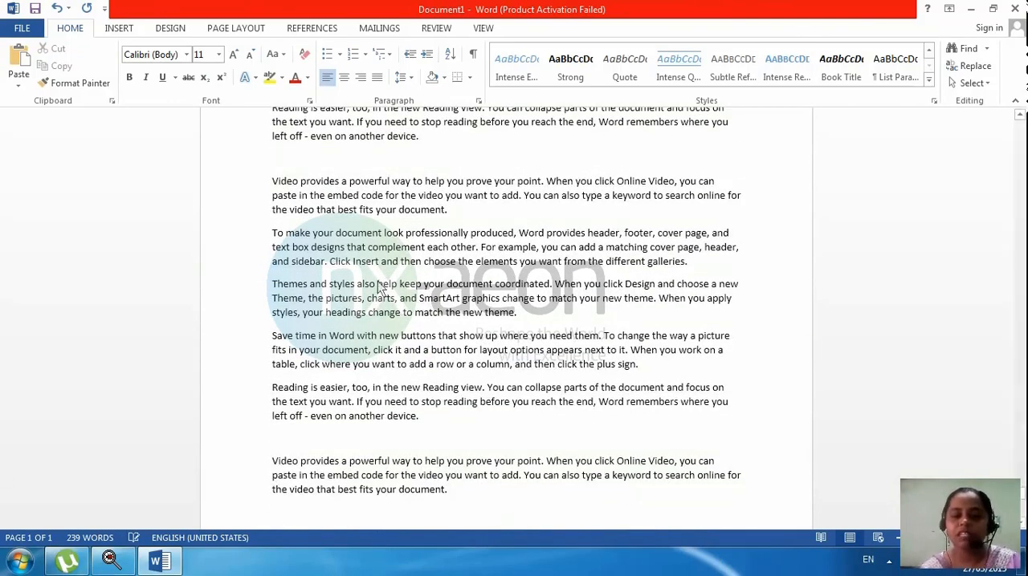
pyautogui.hotkey('ctrl', 'v')
pyautogui.hotkey('ctrl', 'v')
pyautogui.hotkey('ctrl', 'v')
pyautogui.hotkey('ctrl', 'v')
pyautogui.hotkey('ctrl', 'v')
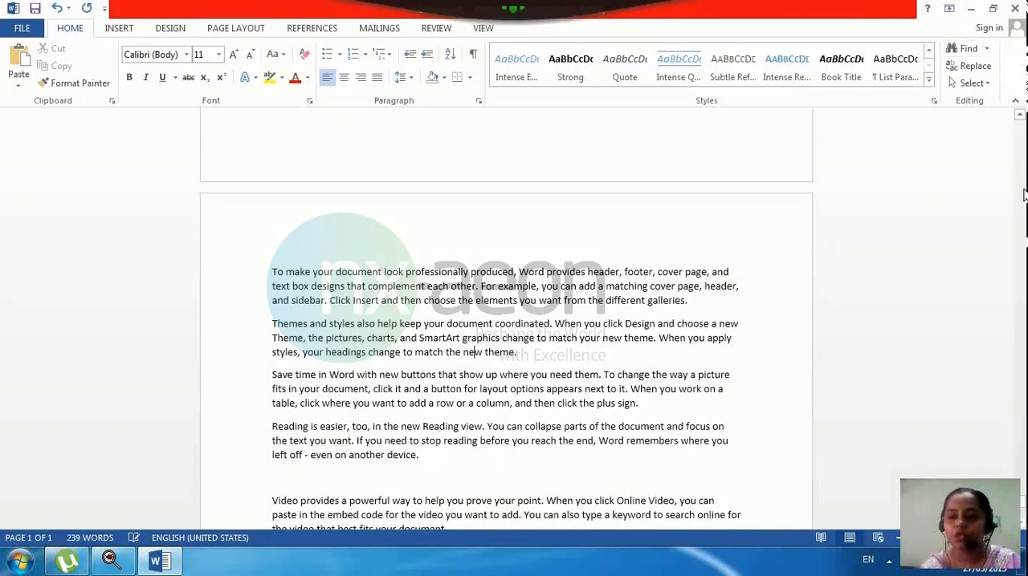
# Step: Use Go To to jump to page 1 of the document and then to page 2
pyautogui.scroll(-6, 1023, 195)
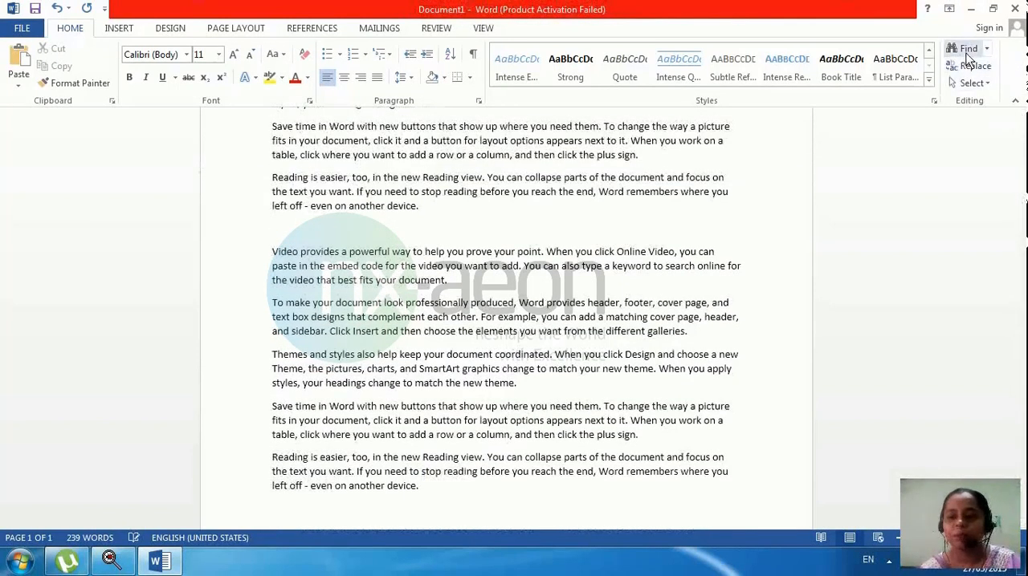
pyautogui.click(986, 50)
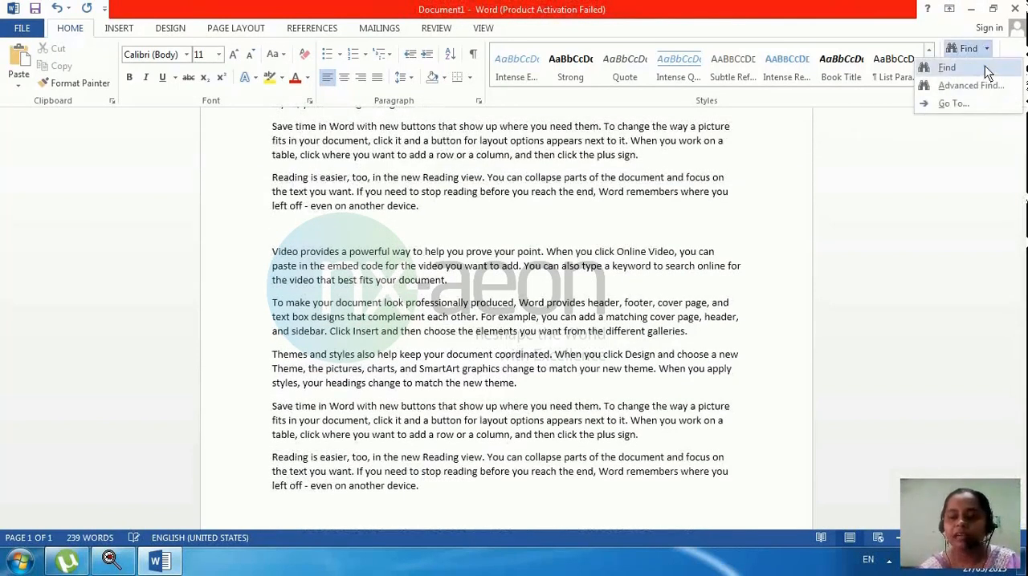
pyautogui.click(971, 103)
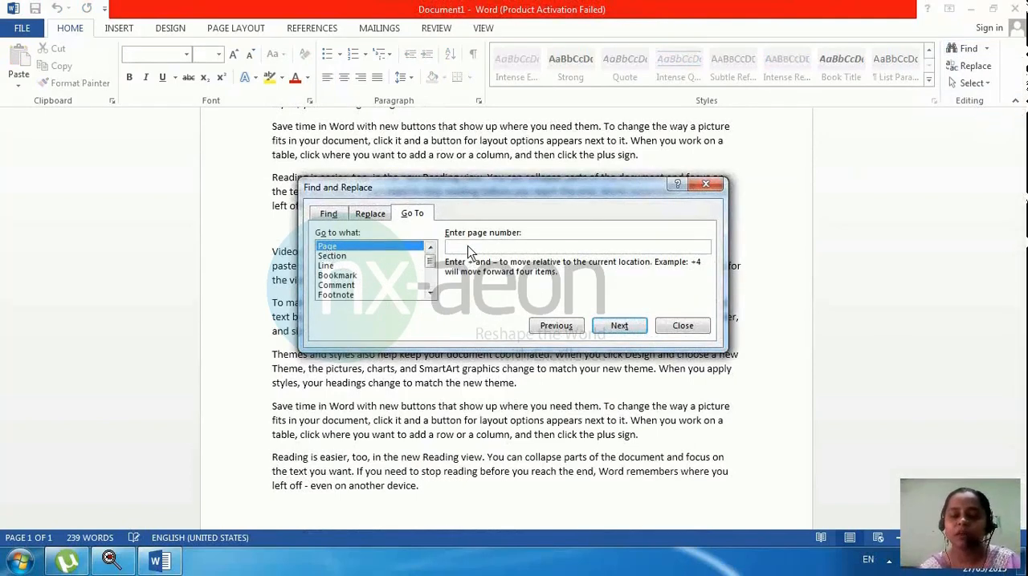
pyautogui.write('1')
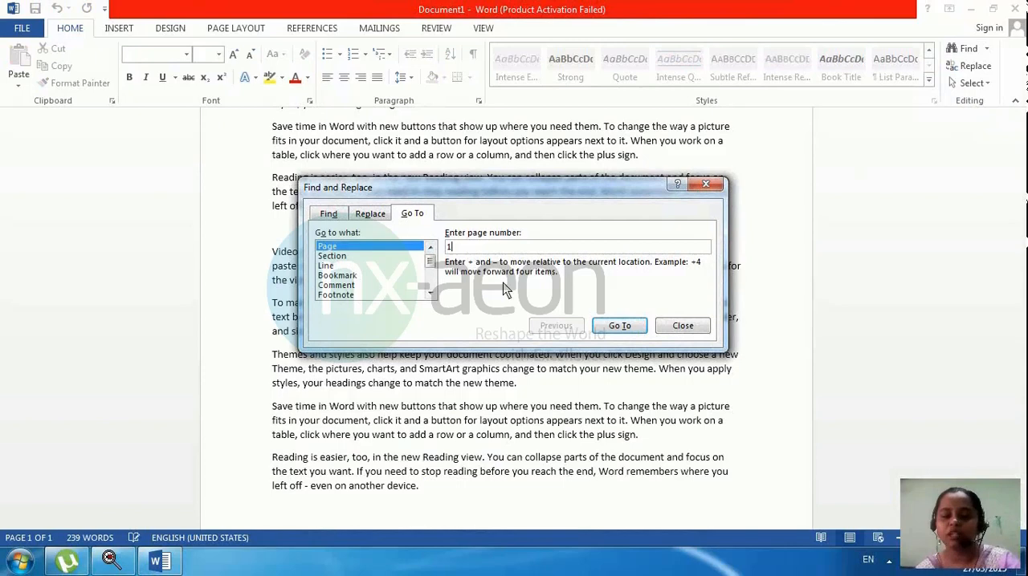
pyautogui.click(618, 326)
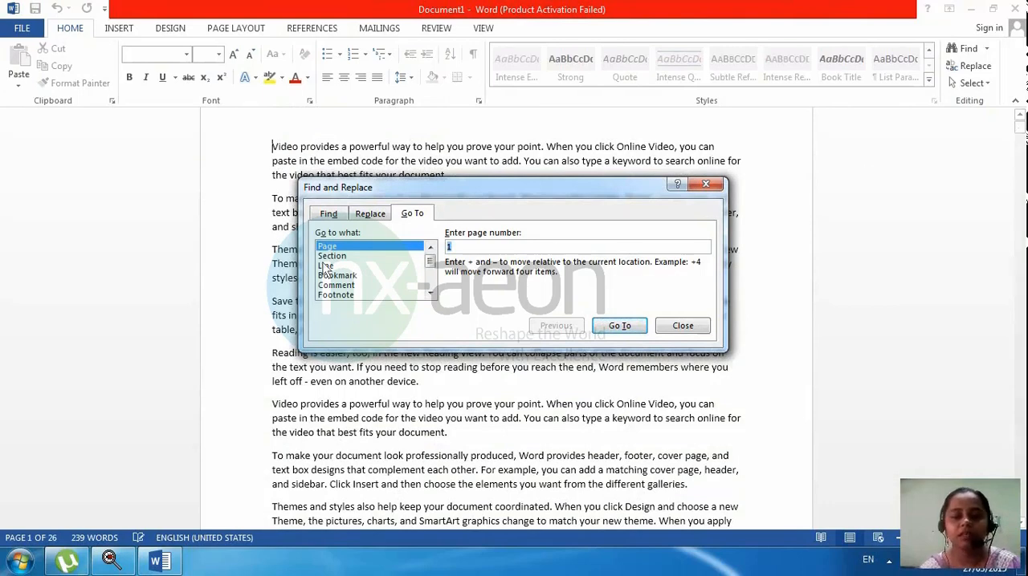
pyautogui.click(620, 327)
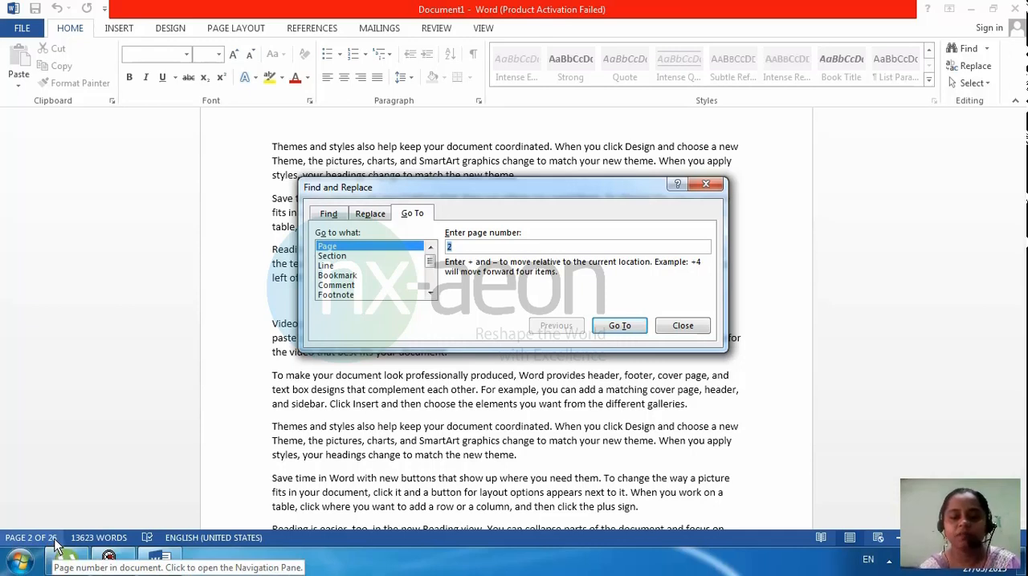
# Step: Use Go To to jump to section 1 of the document
pyautogui.click(332, 257)
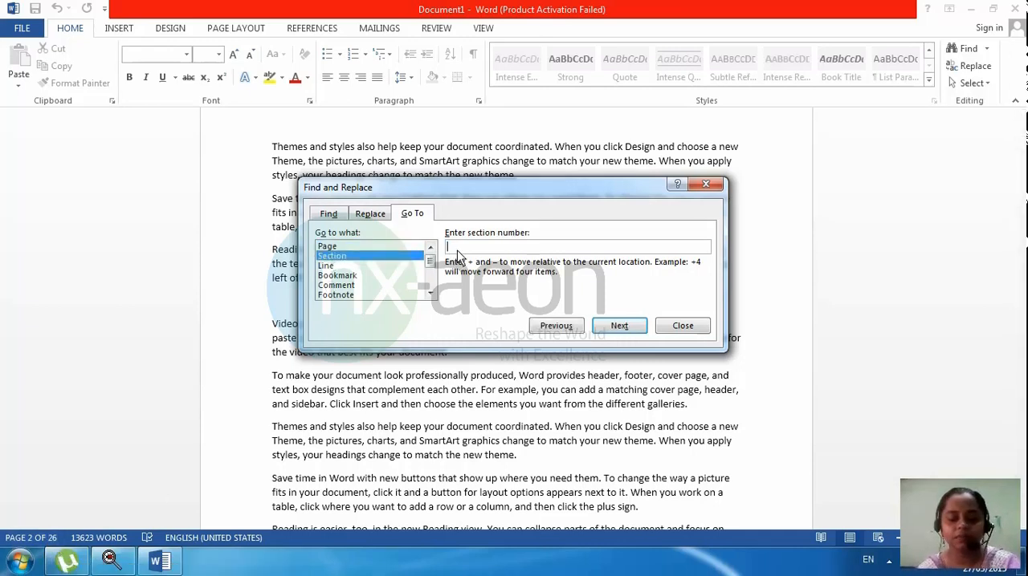
pyautogui.click(458, 249)
pyautogui.write('1')
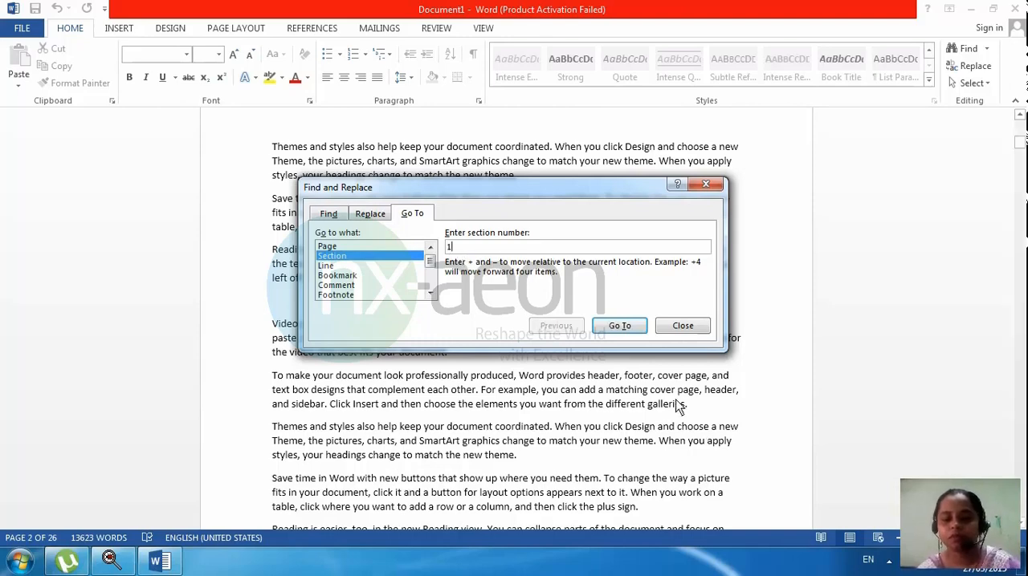
pyautogui.click(619, 325)
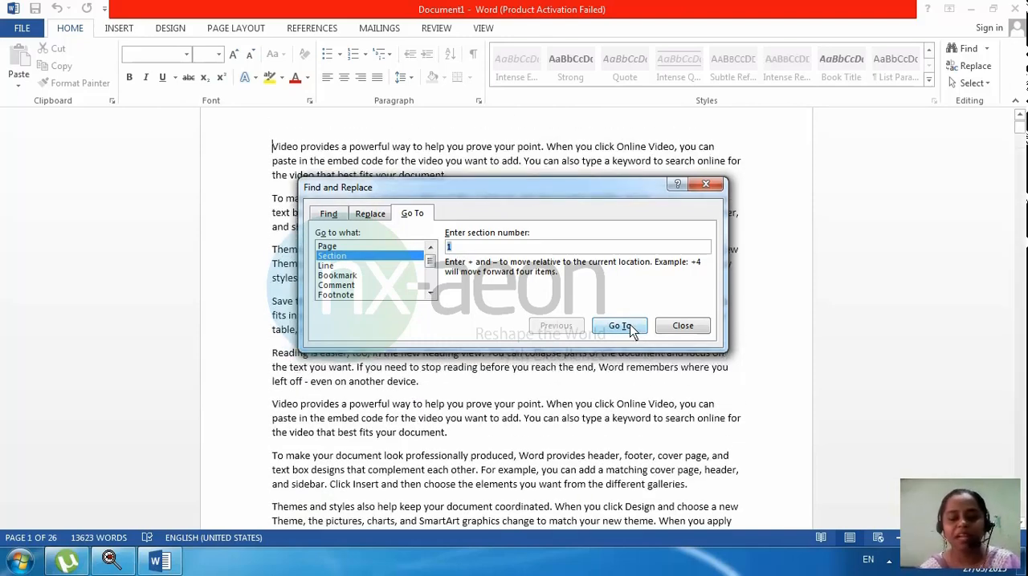
# Step: Use Go To to jump to line 10, look through the remaining target types, and close the dialog
pyautogui.click(358, 273)
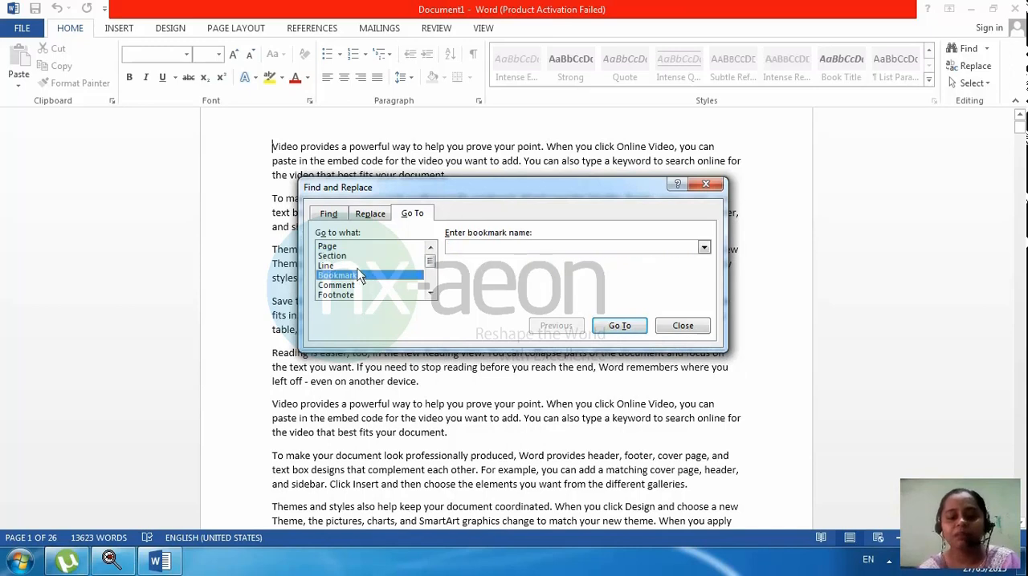
pyautogui.click(357, 266)
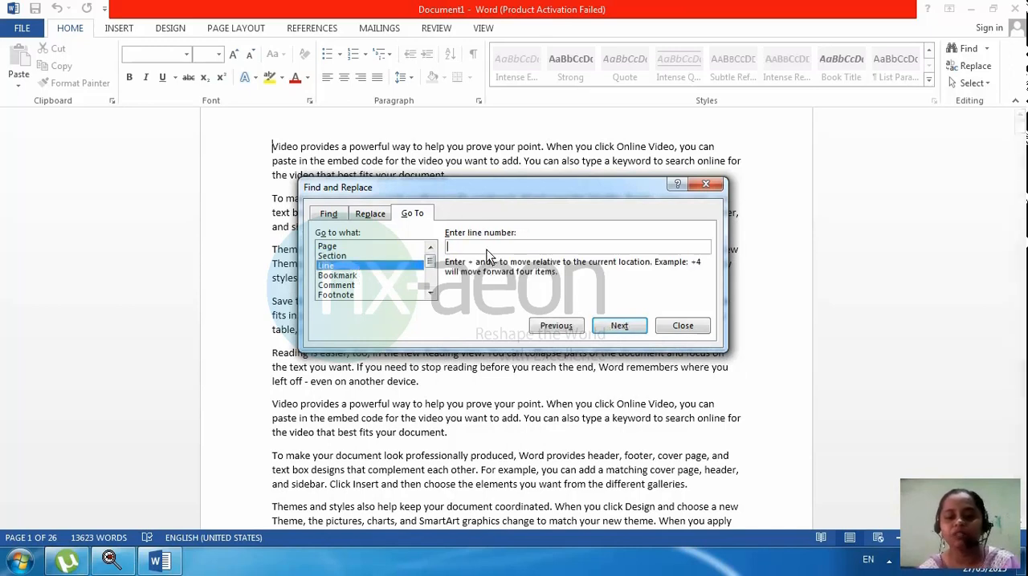
pyautogui.write('10')
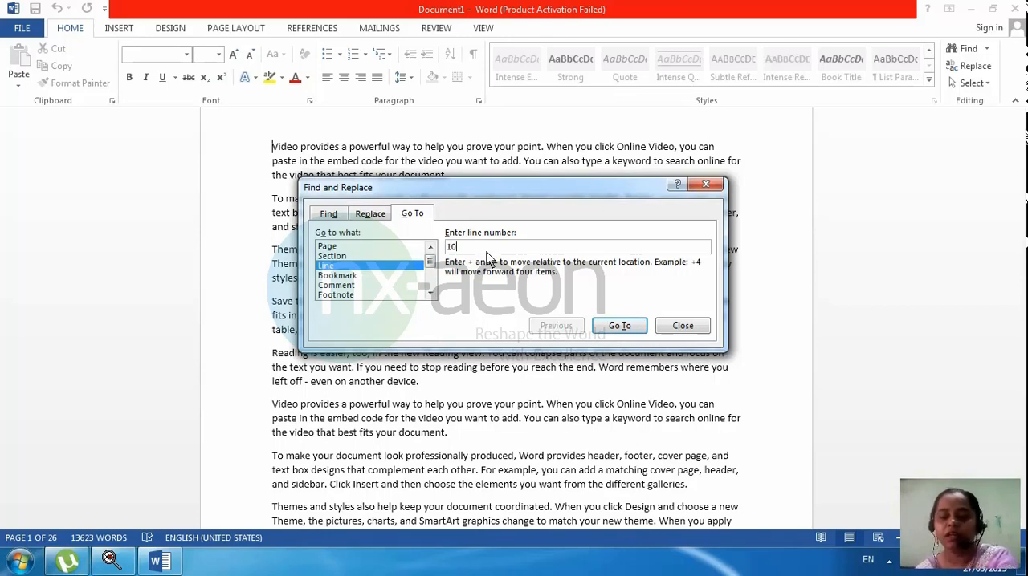
pyautogui.click(619, 325)
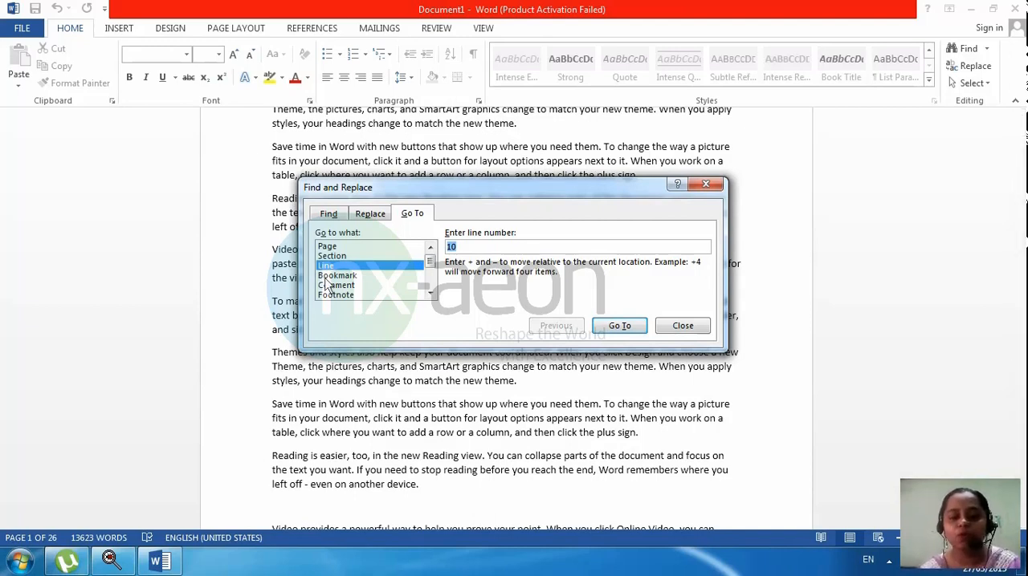
pyautogui.moveTo(429, 261); pyautogui.dragTo(430, 286)
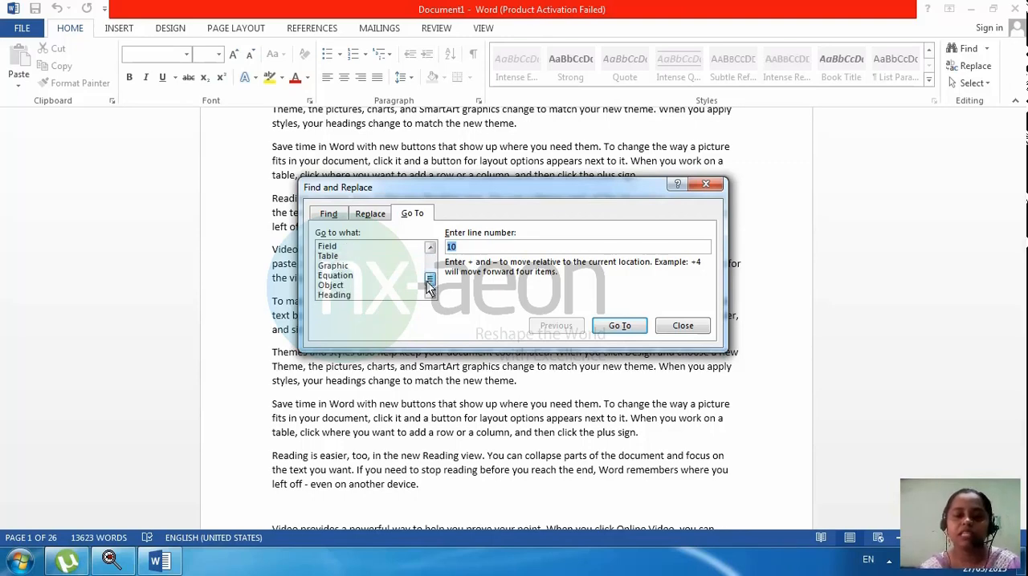
pyautogui.click(682, 326)
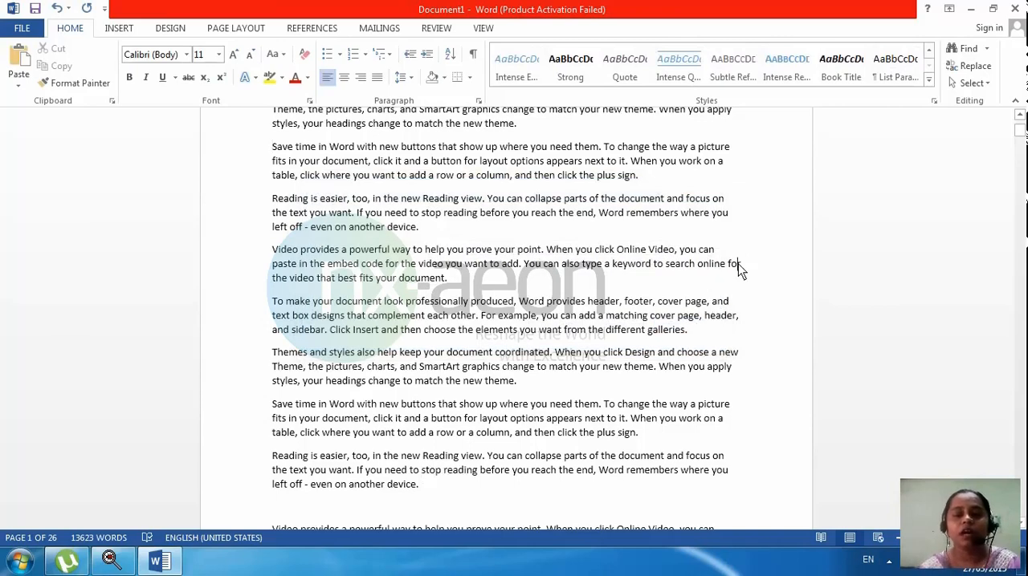
# Step: Use Replace to change the next few occurrences of "you" to "to" one at a time
pyautogui.click(986, 49)
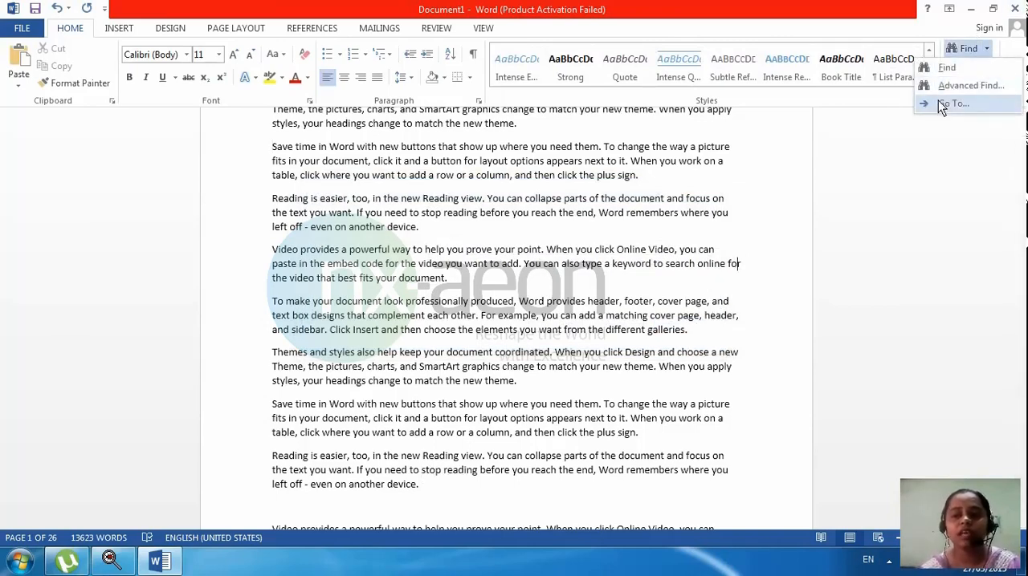
pyautogui.click(744, 158)
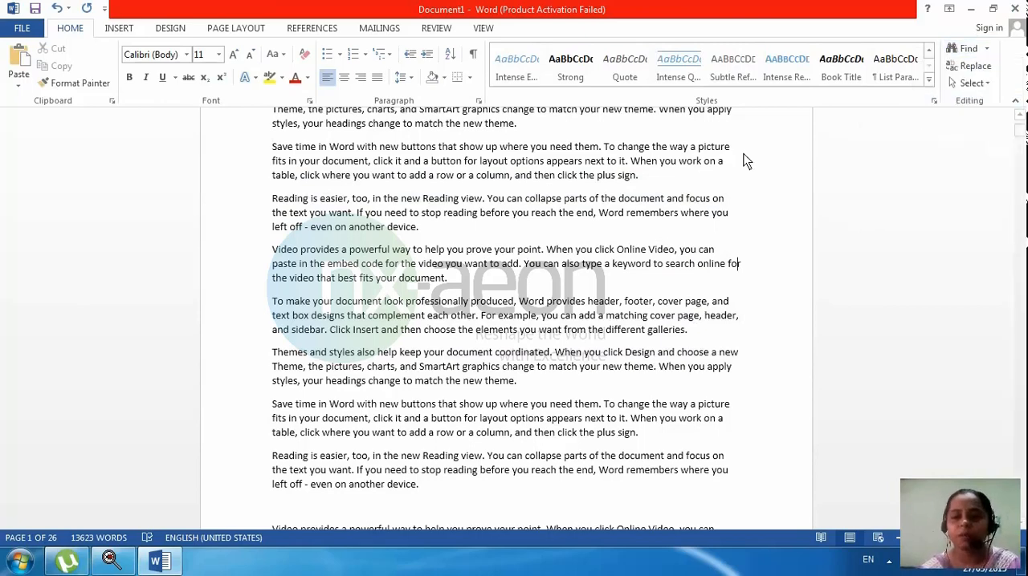
pyautogui.click(950, 69)
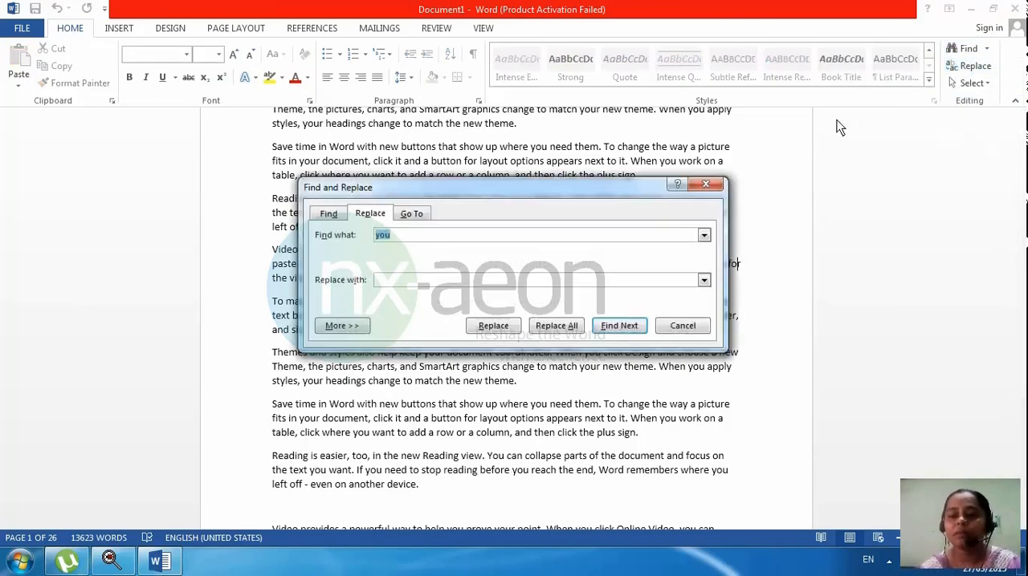
pyautogui.click(471, 285)
pyautogui.write('to')
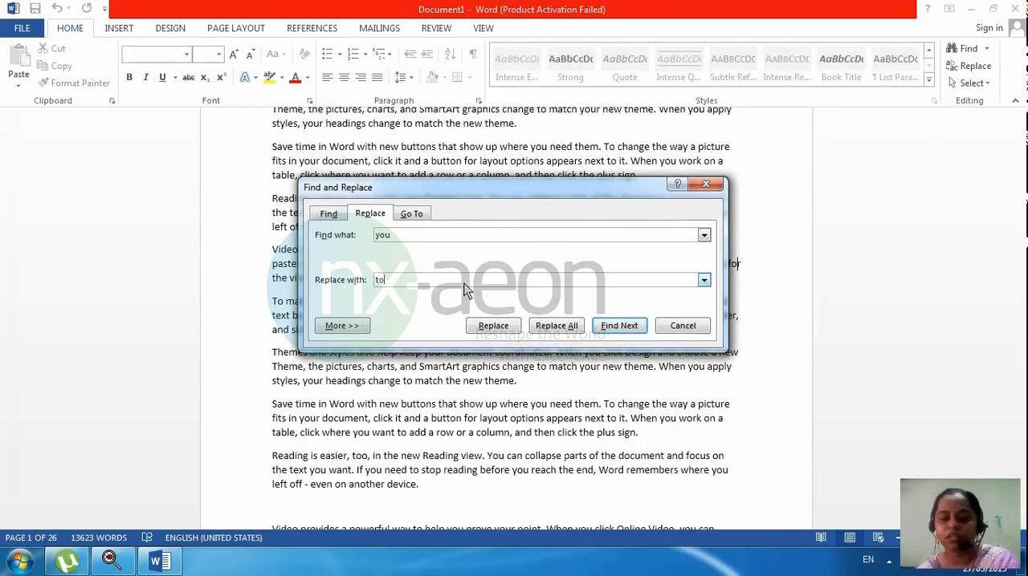
pyautogui.click(493, 327)
pyautogui.click(501, 244)
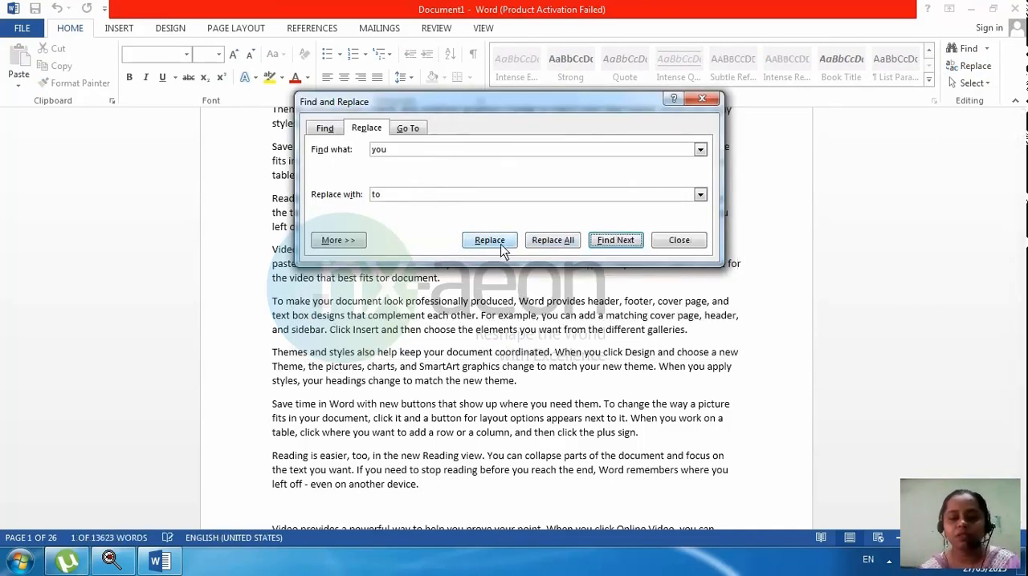
pyautogui.click(501, 248)
pyautogui.click(501, 247)
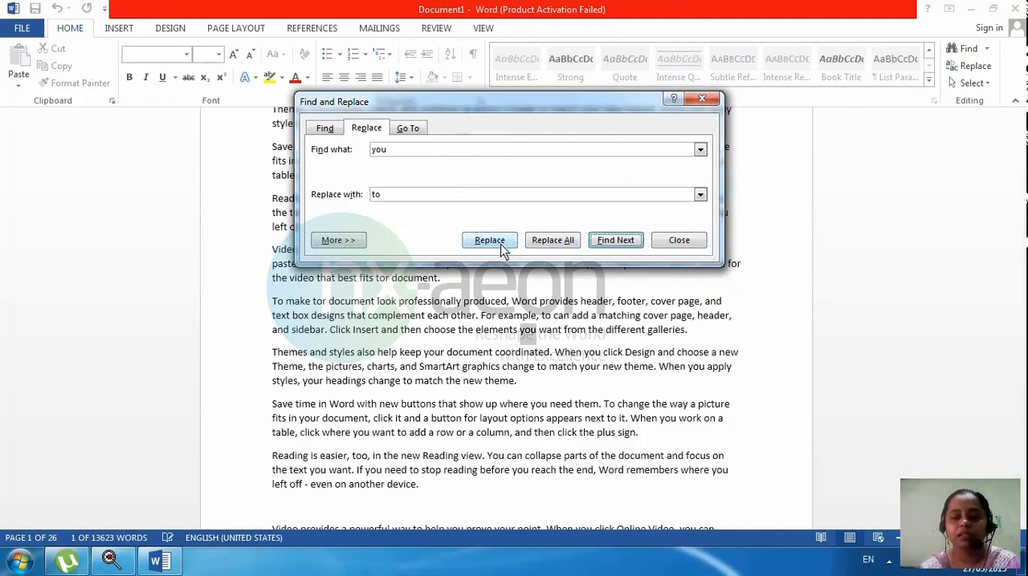
# Step: Replace all remaining occurrences of "you" with "to" throughout the document and close the Find and Replace dialog
pyautogui.click(544, 243)
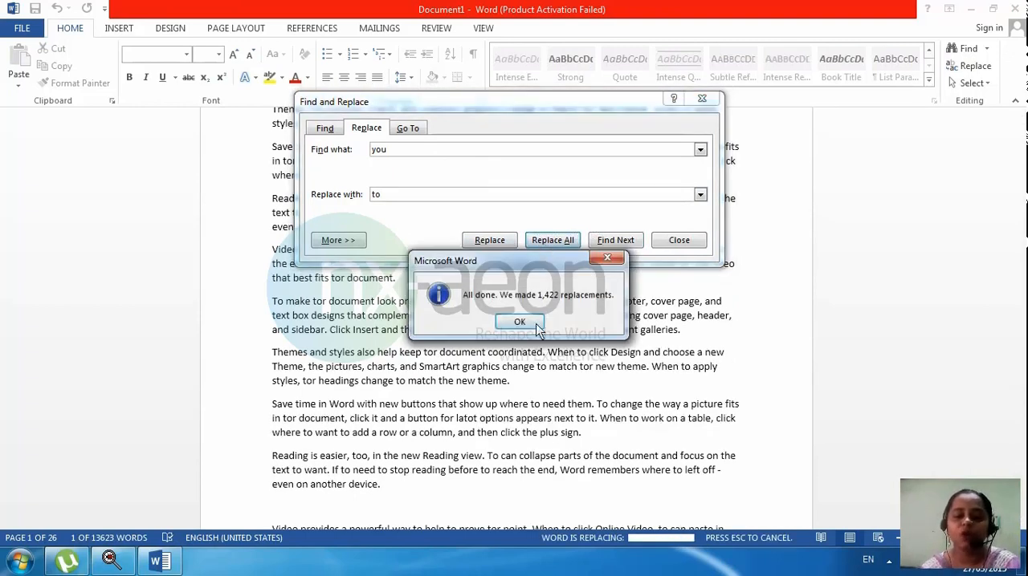
pyautogui.click(520, 322)
pyautogui.click(659, 240)
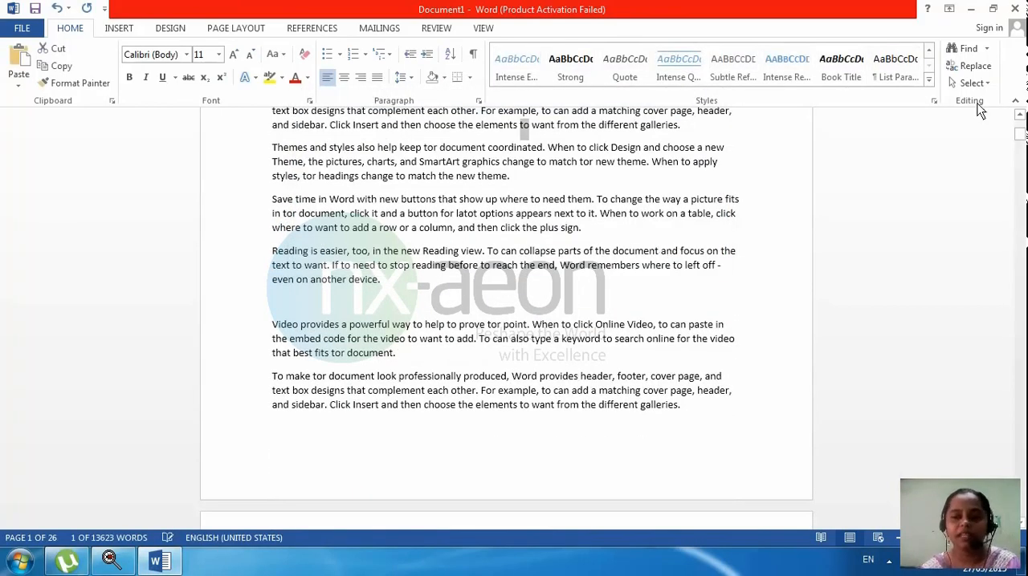
# Step: Select the whole document, try the Select Objects mode, select everything again and clear the selection
pyautogui.click(971, 82)
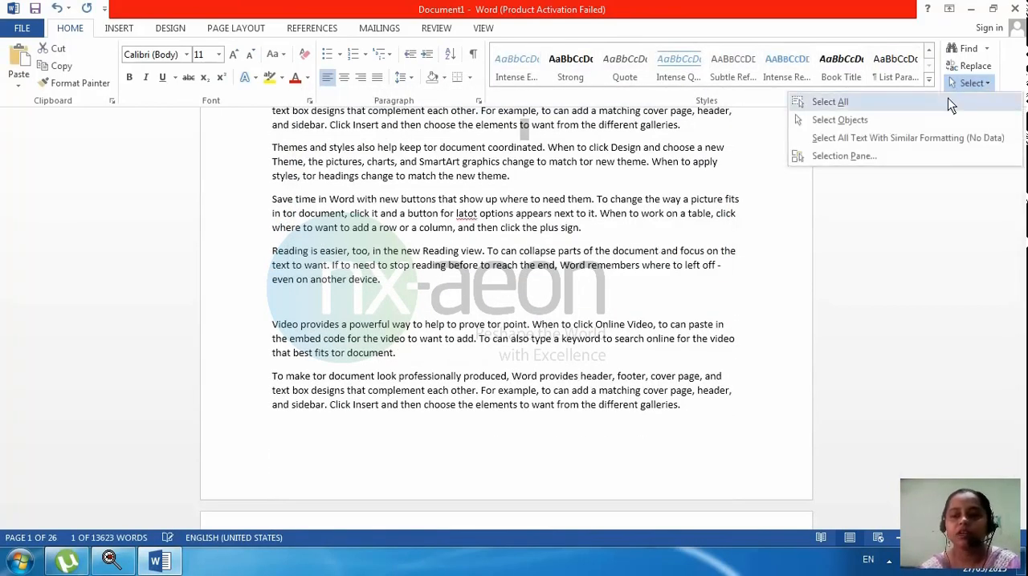
pyautogui.click(949, 105)
pyautogui.click(963, 85)
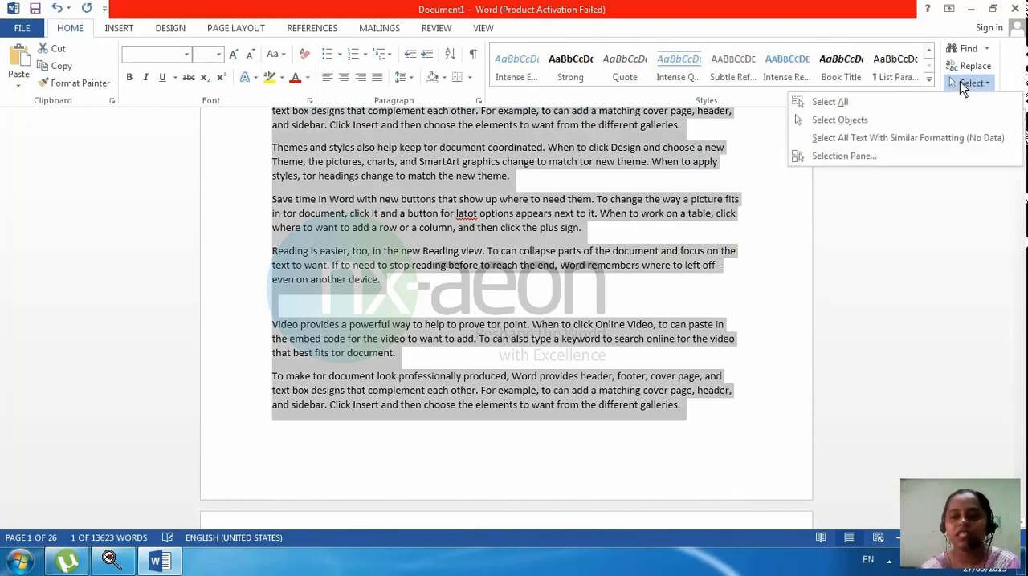
pyautogui.click(828, 122)
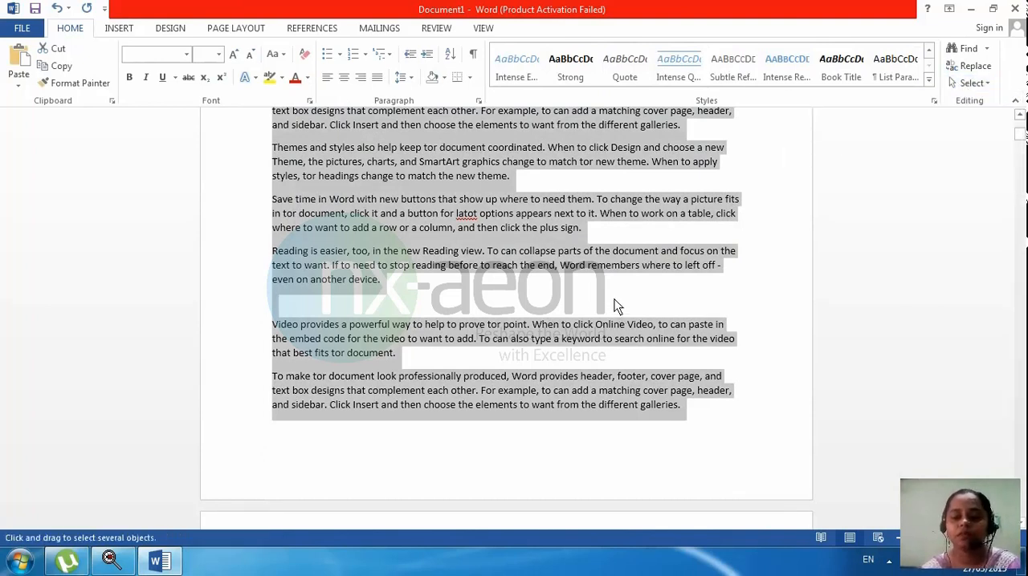
pyautogui.click(952, 81)
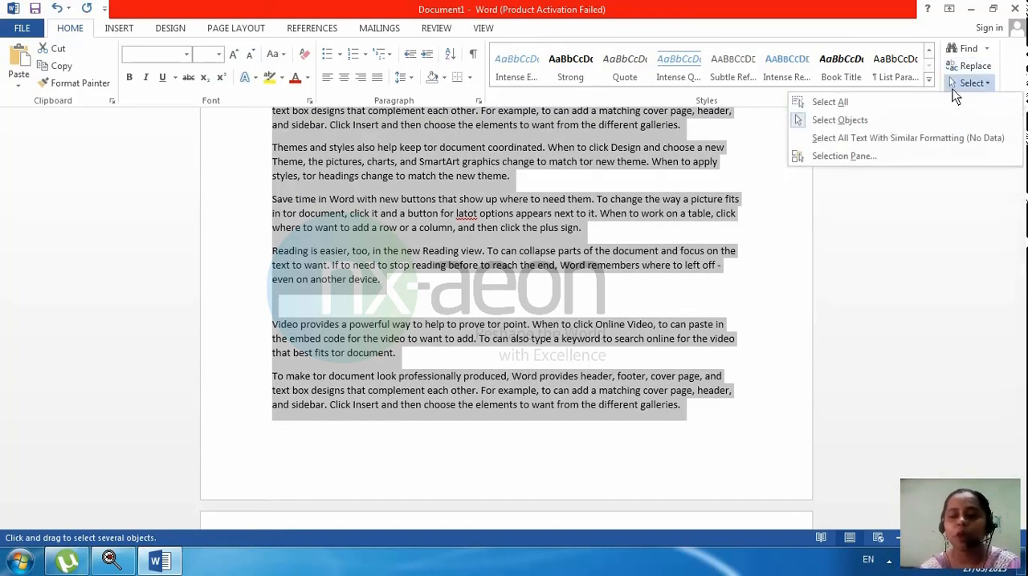
pyautogui.click(912, 107)
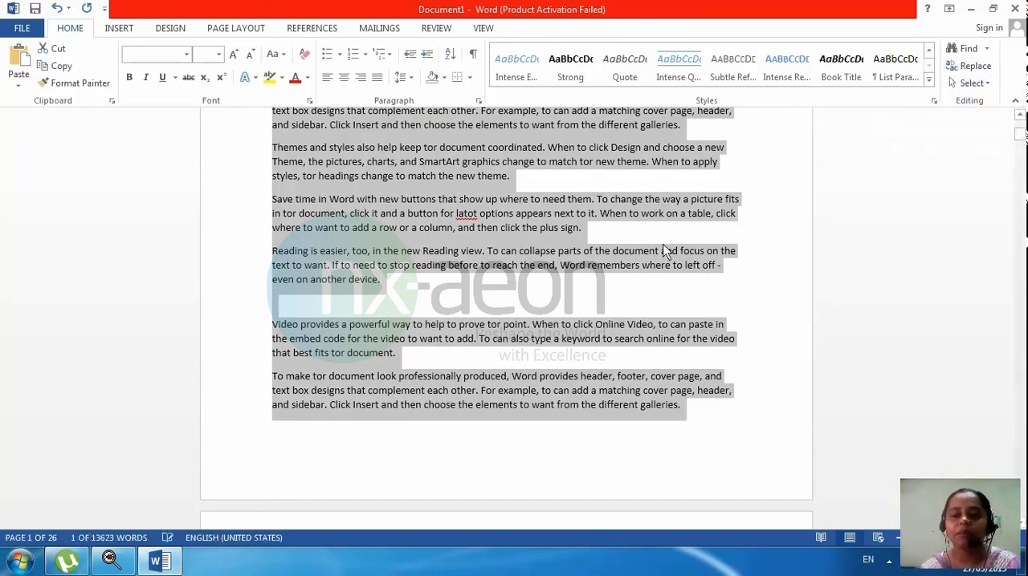
pyautogui.click(663, 251)
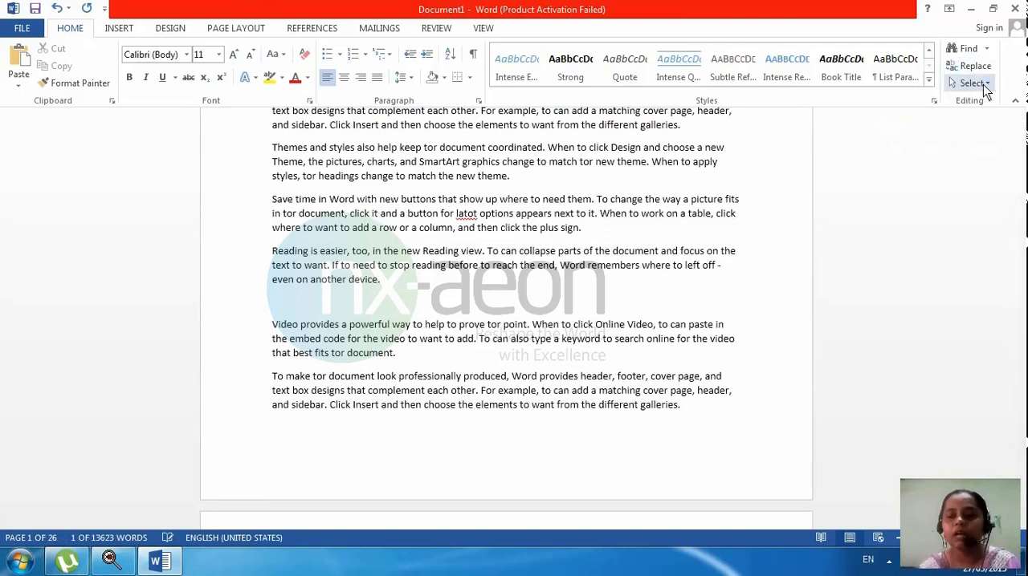
# Step: Turn on Select Objects and insert DSC00753 copy.jpg from Sample Pictures into the "Reading is easier" paragraph on page 1
pyautogui.click(984, 86)
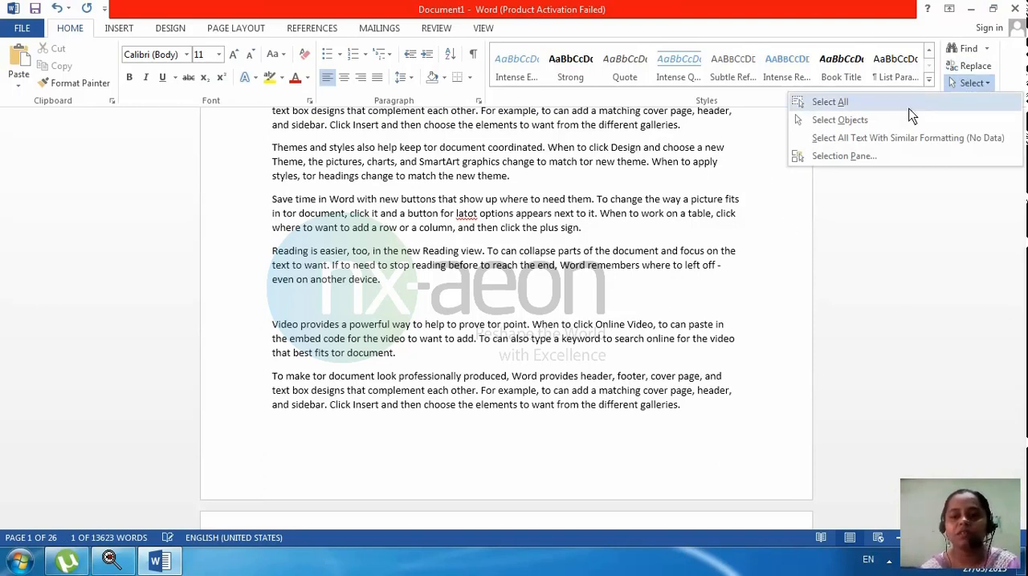
pyautogui.click(875, 122)
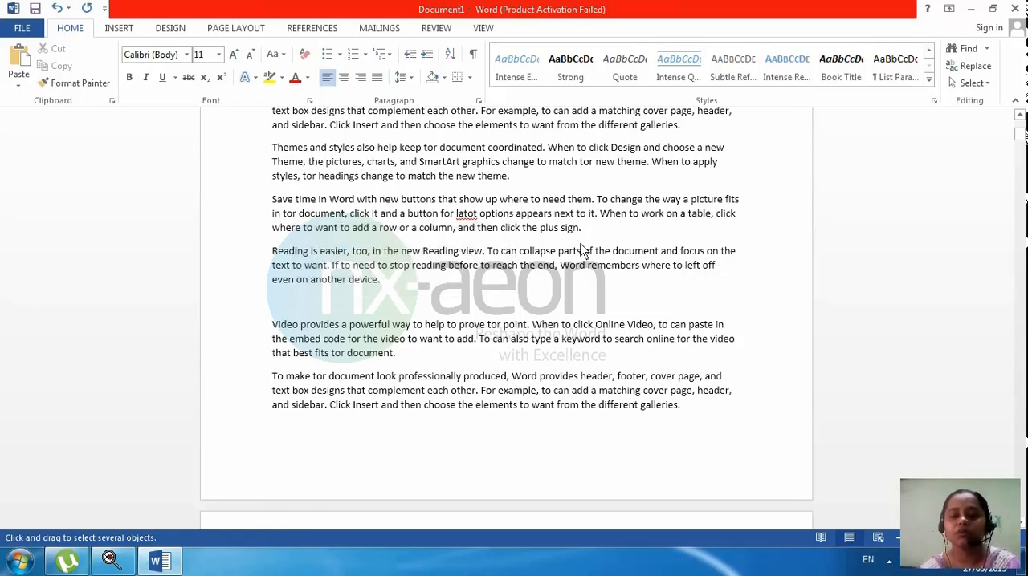
pyautogui.click(118, 31)
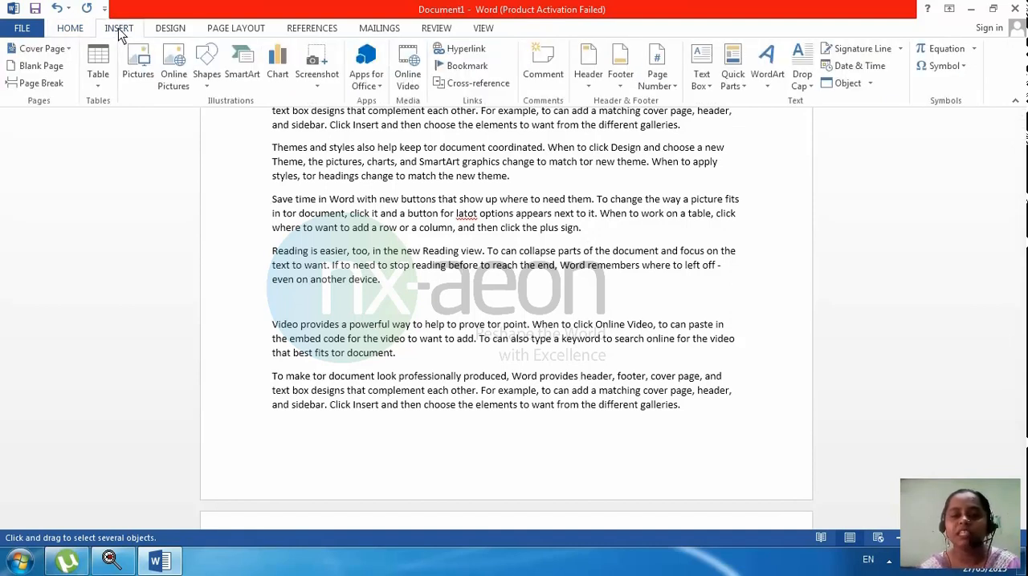
pyautogui.click(145, 85)
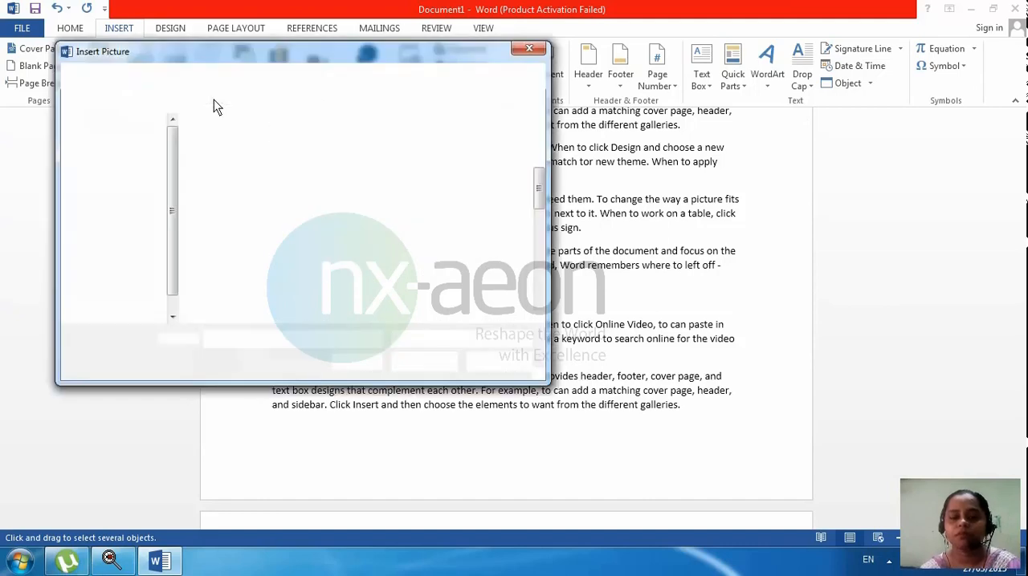
pyautogui.moveTo(534, 187); pyautogui.dragTo(539, 235)
pyautogui.click(347, 221)
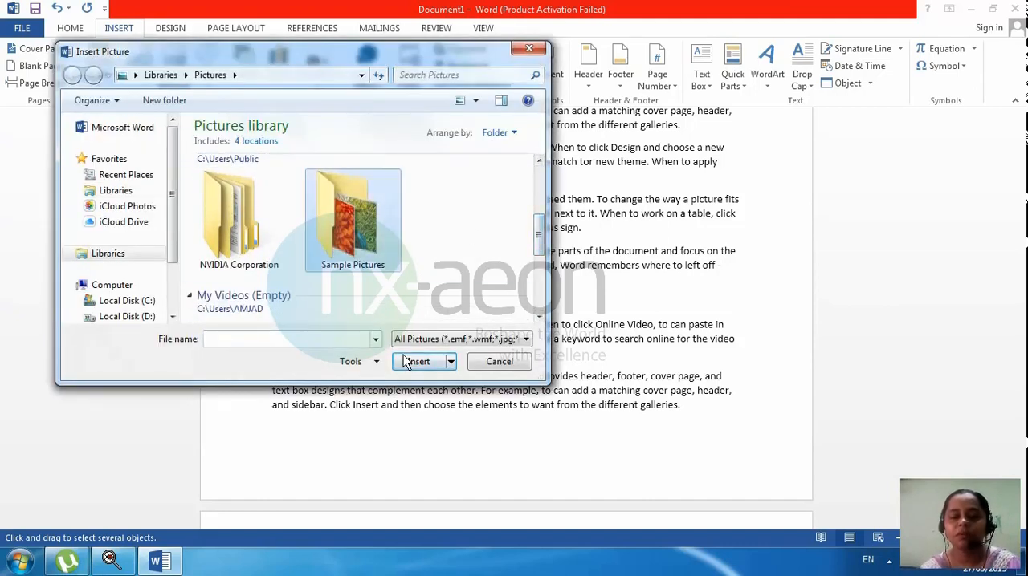
pyautogui.click(416, 363)
pyautogui.click(472, 216)
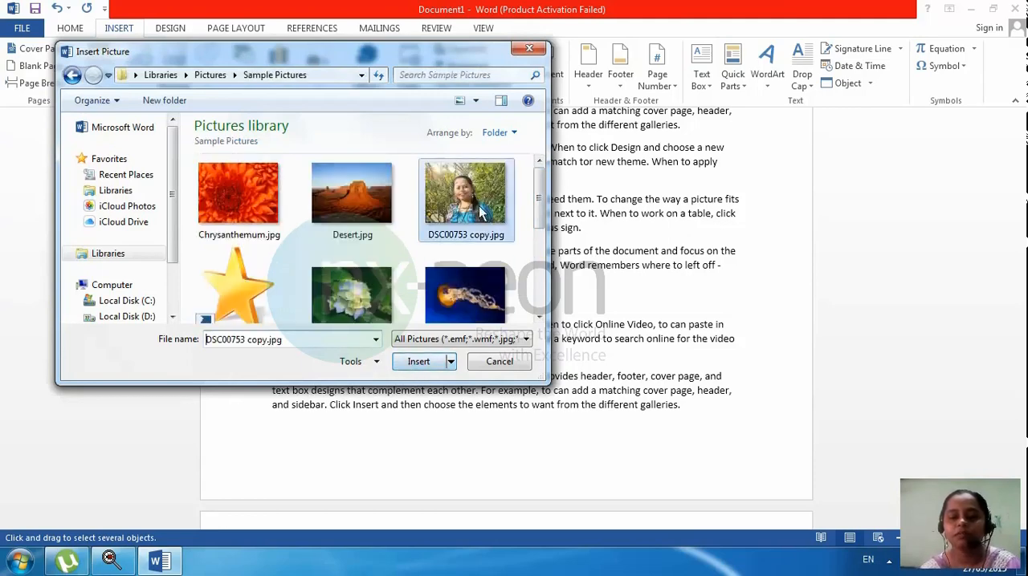
pyautogui.click(419, 362)
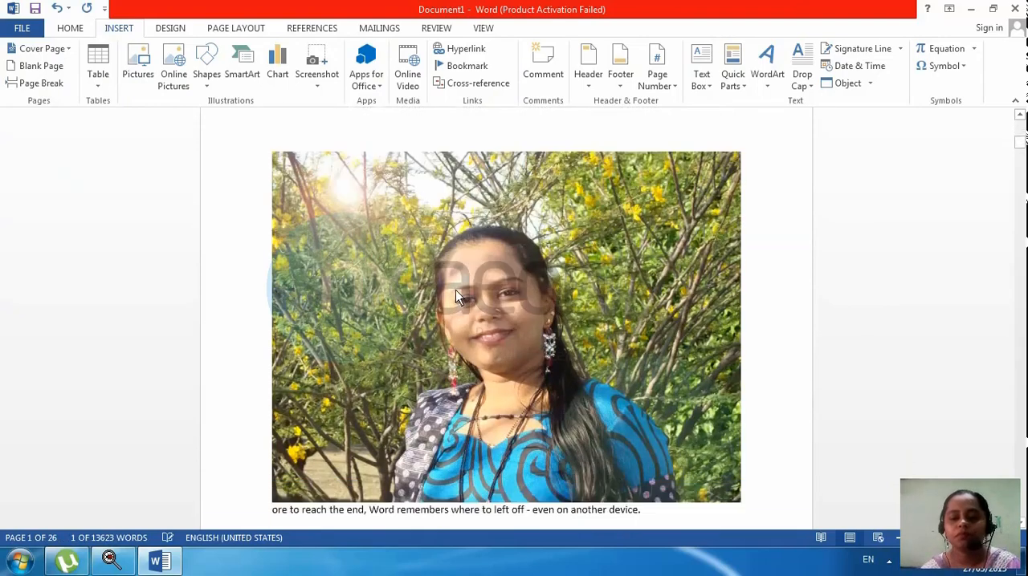
# Step: Select the whole document including the inserted picture, check the highlighted text and picture, and clear the selection
pyautogui.scroll(1, 455, 290)
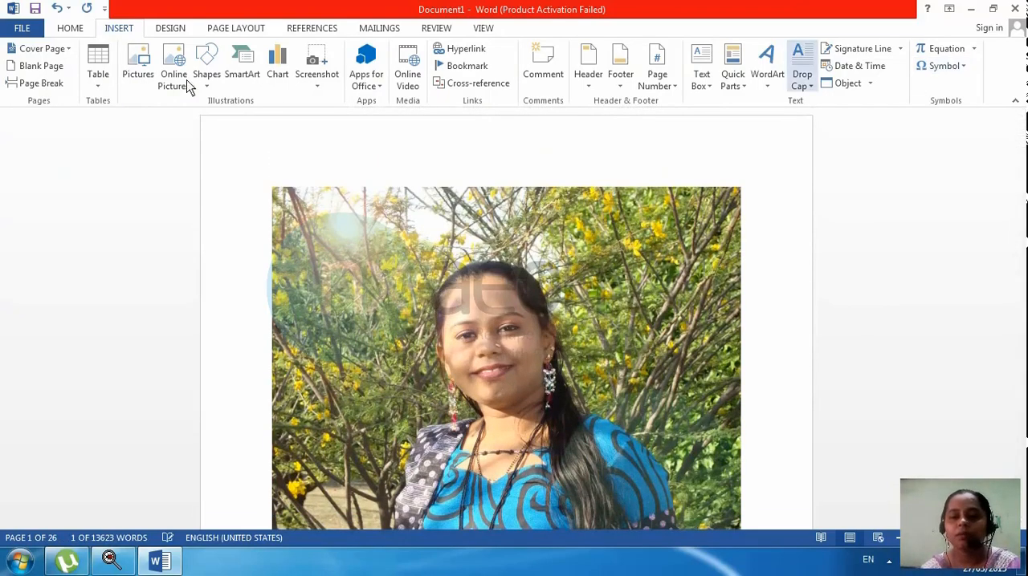
pyautogui.click(81, 30)
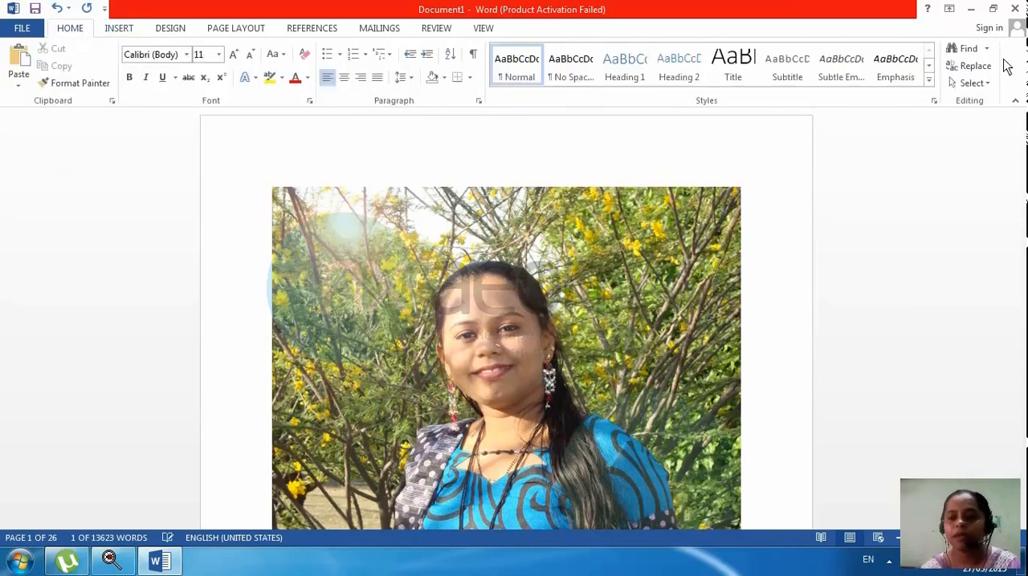
pyautogui.click(984, 84)
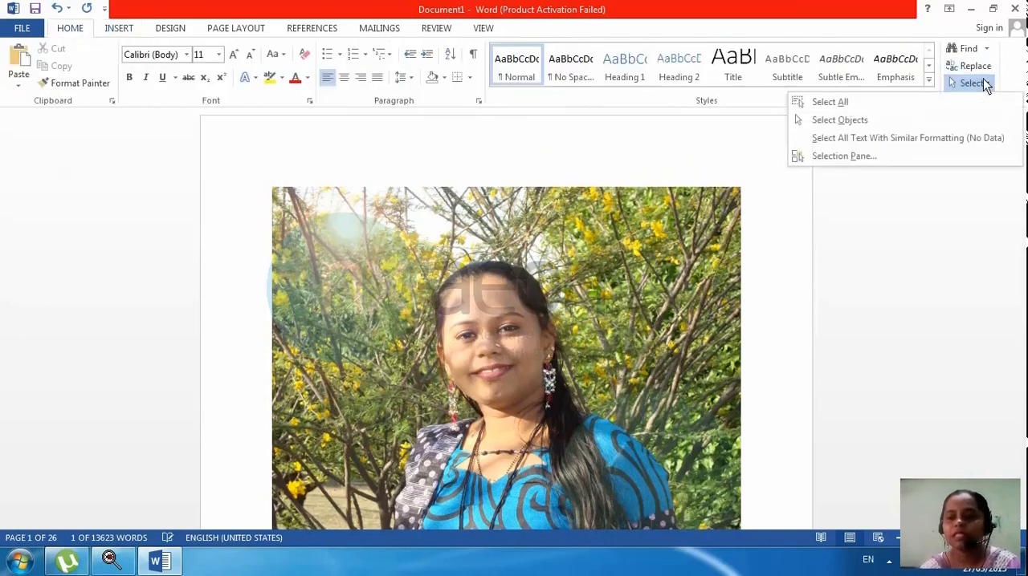
pyautogui.click(934, 106)
pyautogui.scroll(-10, 679, 161)
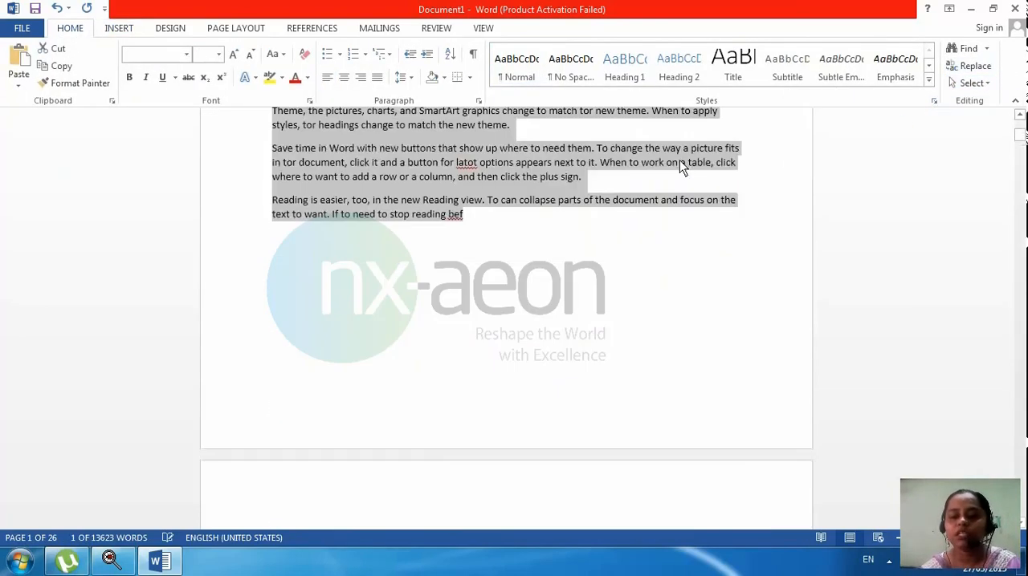
pyautogui.scroll(5, 644, 332)
pyautogui.scroll(-8, 645, 333)
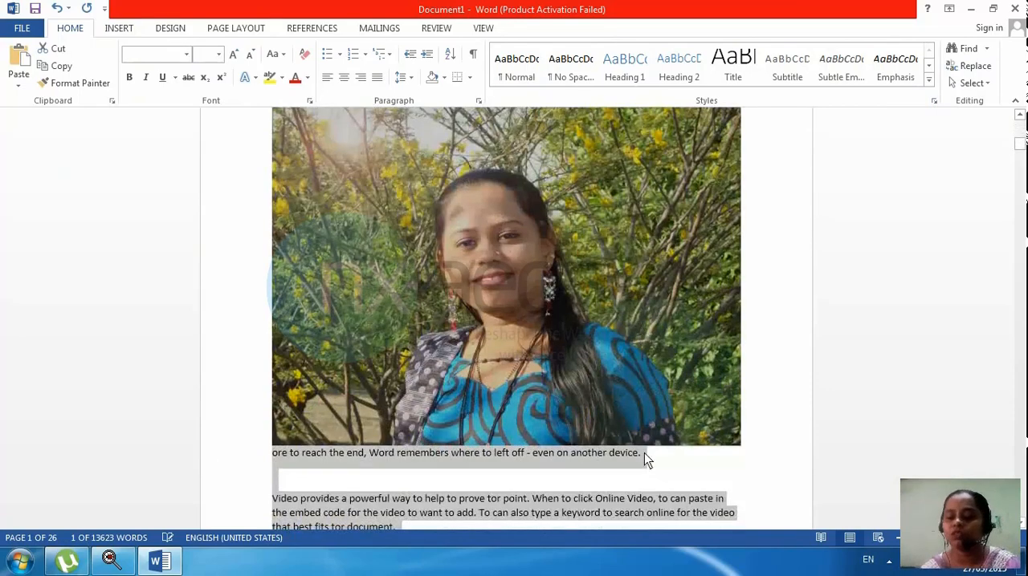
pyautogui.click(669, 480)
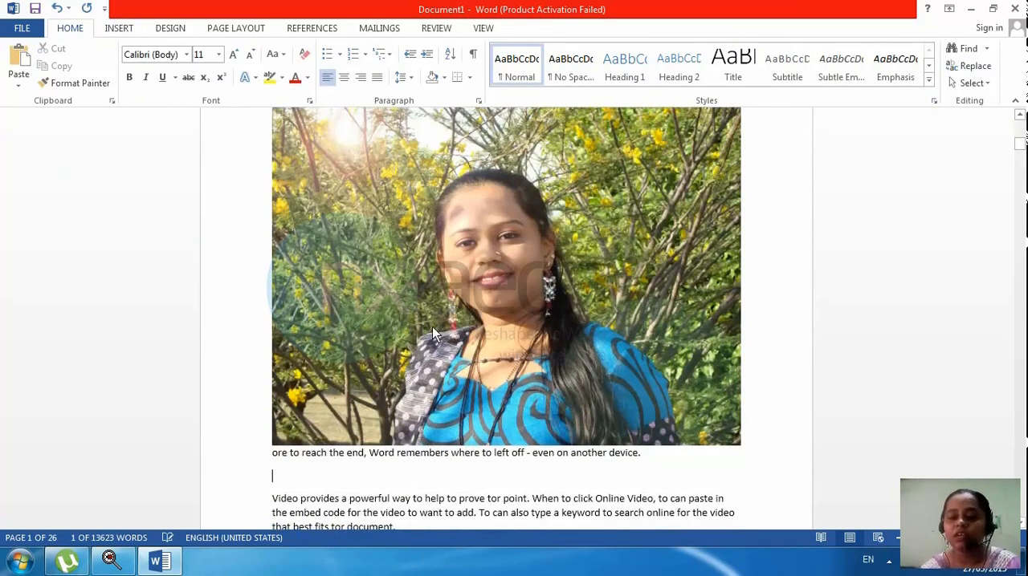
# Step: Turn on Select Objects mode and select the inserted picture
pyautogui.click(971, 83)
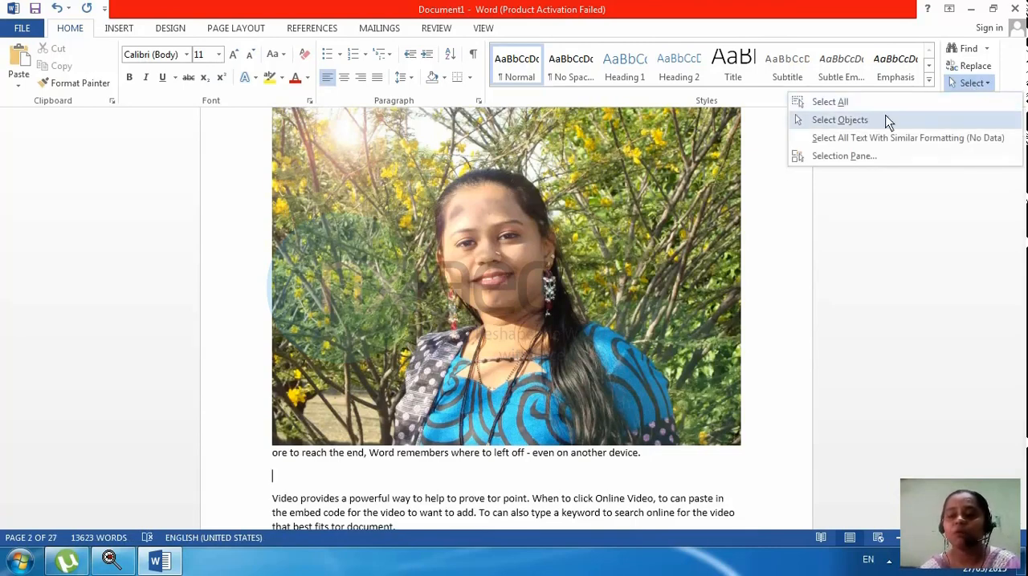
pyautogui.click(830, 123)
pyautogui.click(565, 201)
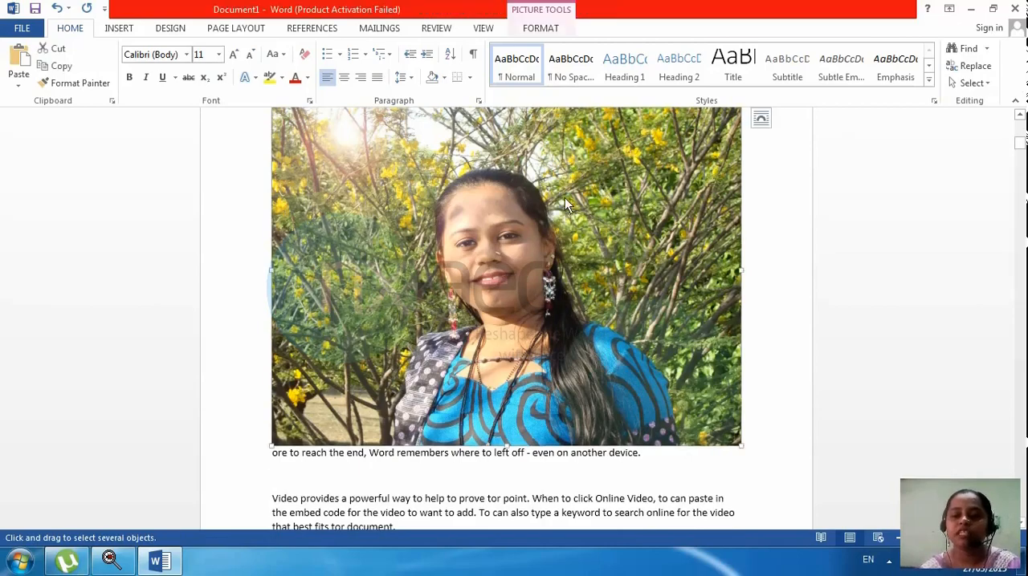
pyautogui.press('Delete')
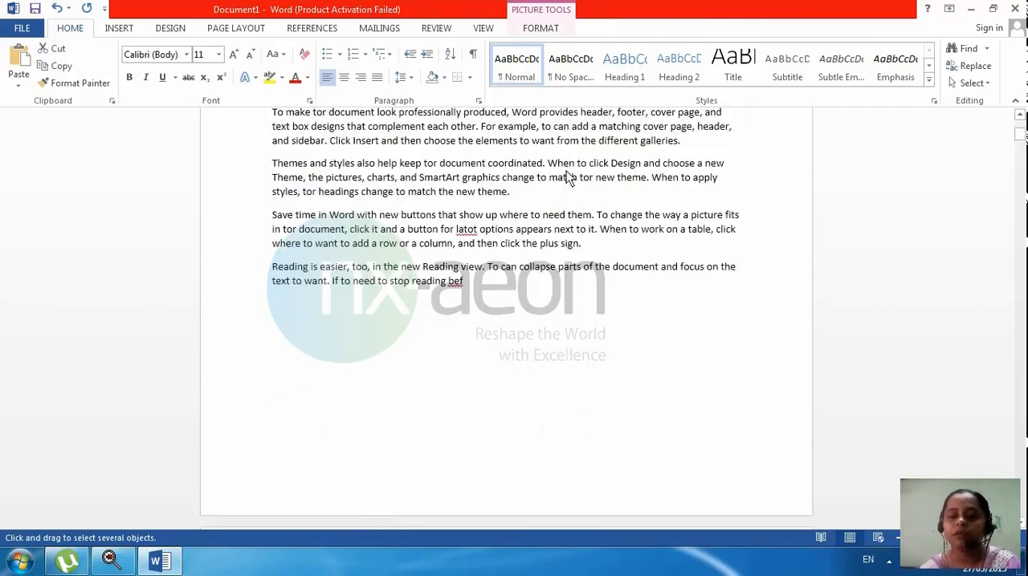
# Step: Try to select body text above the picture while in Select Objects mode, and turn that mode off
pyautogui.moveTo(566, 171); pyautogui.dragTo(449, 183)
pyautogui.moveTo(602, 178); pyautogui.dragTo(463, 272)
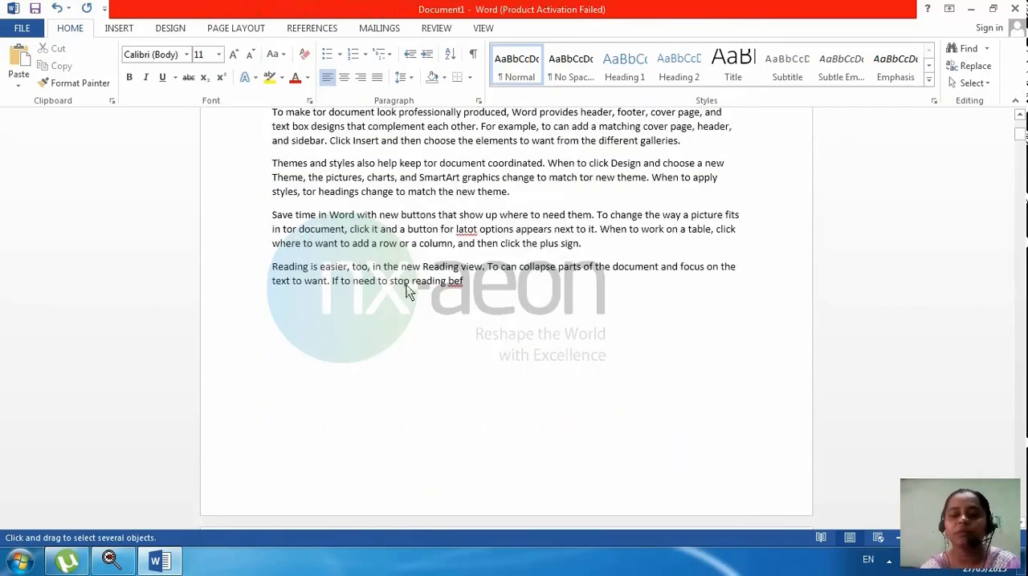
pyautogui.moveTo(620, 154); pyautogui.dragTo(401, 288)
pyautogui.moveTo(652, 153); pyautogui.dragTo(444, 318)
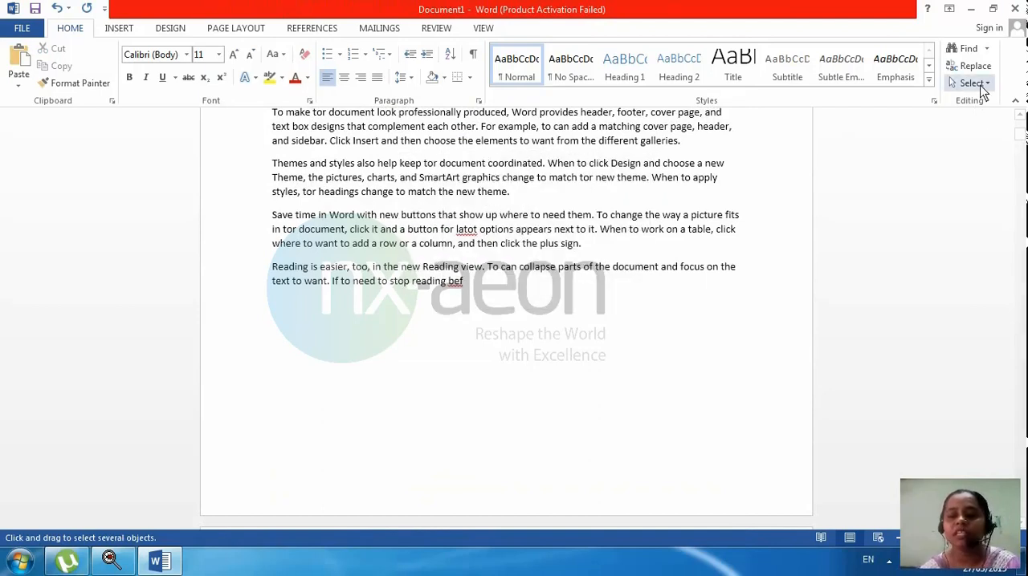
pyautogui.click(980, 85)
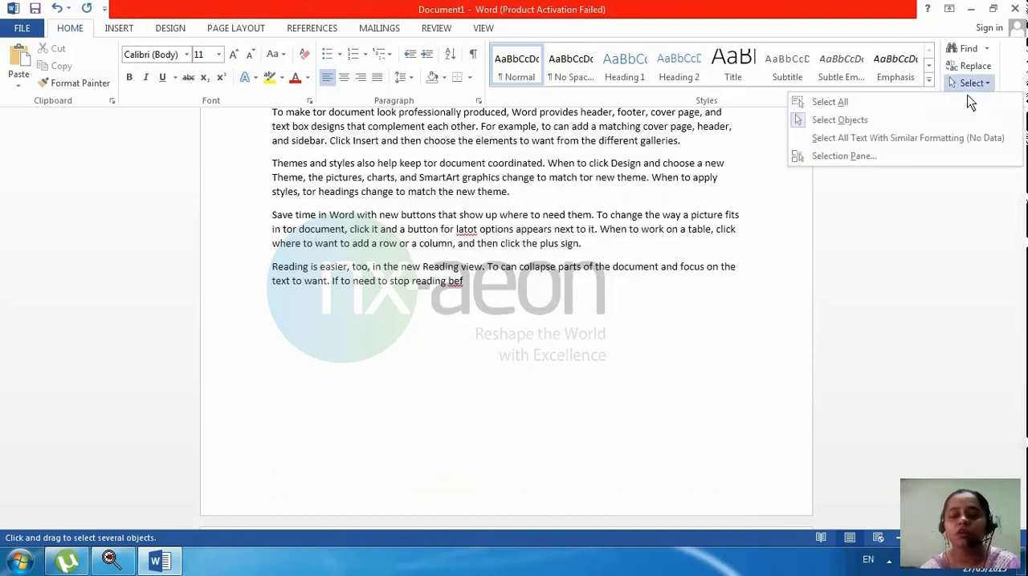
pyautogui.click(847, 140)
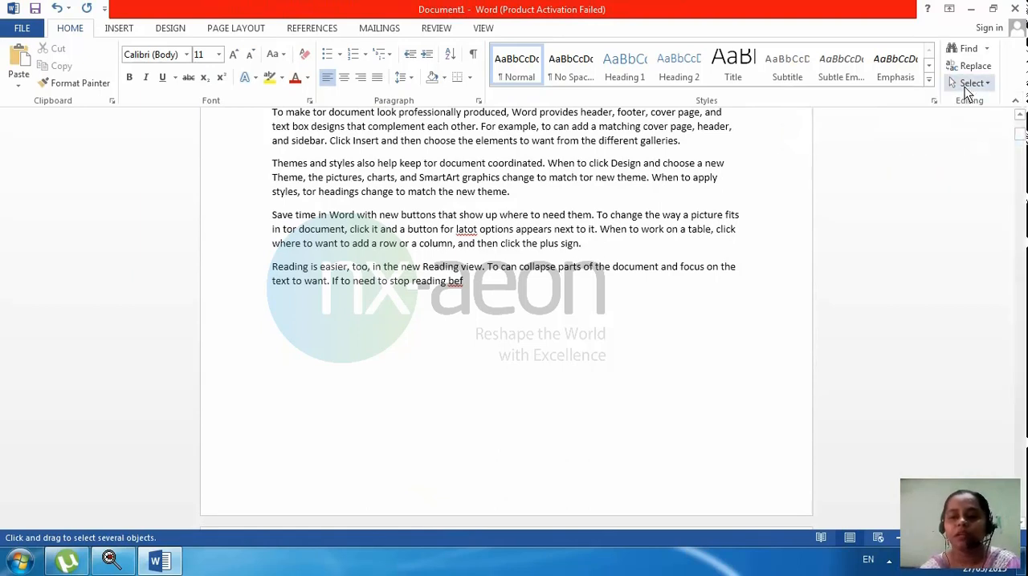
pyautogui.click(971, 84)
pyautogui.click(854, 122)
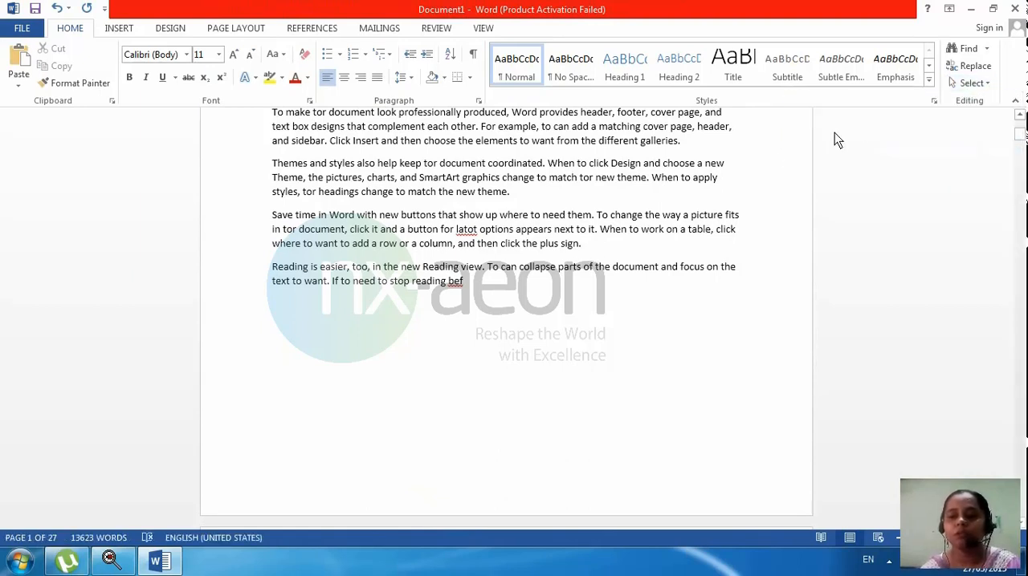
# Step: Enlarge the text from "styles, tor headings" through "To can" near the end of page 1 to 16 pt and give it a blue shadowed text effect
pyautogui.moveTo(503, 272); pyautogui.dragTo(273, 193)
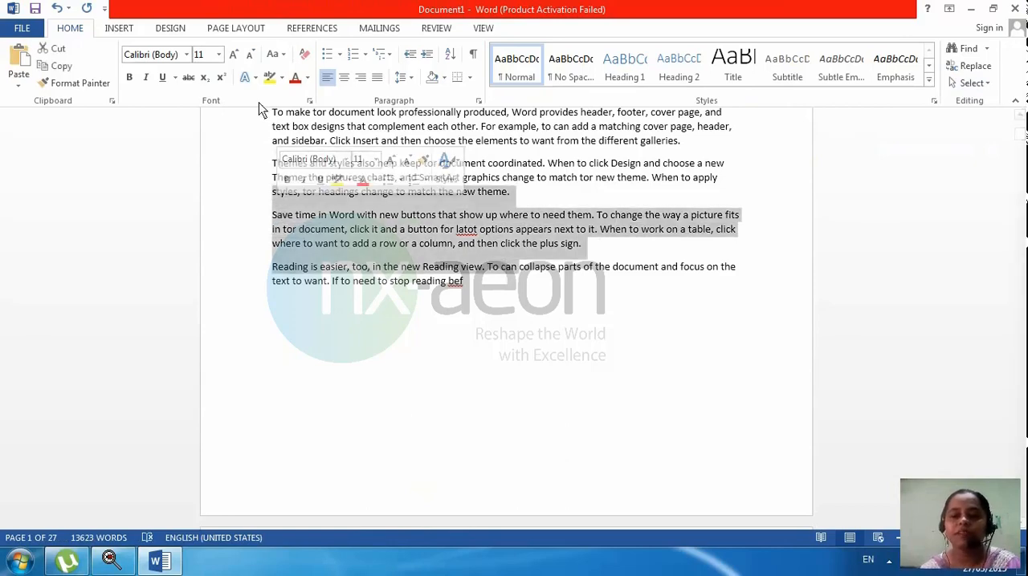
pyautogui.click(238, 54)
pyautogui.click(237, 54)
pyautogui.click(237, 54)
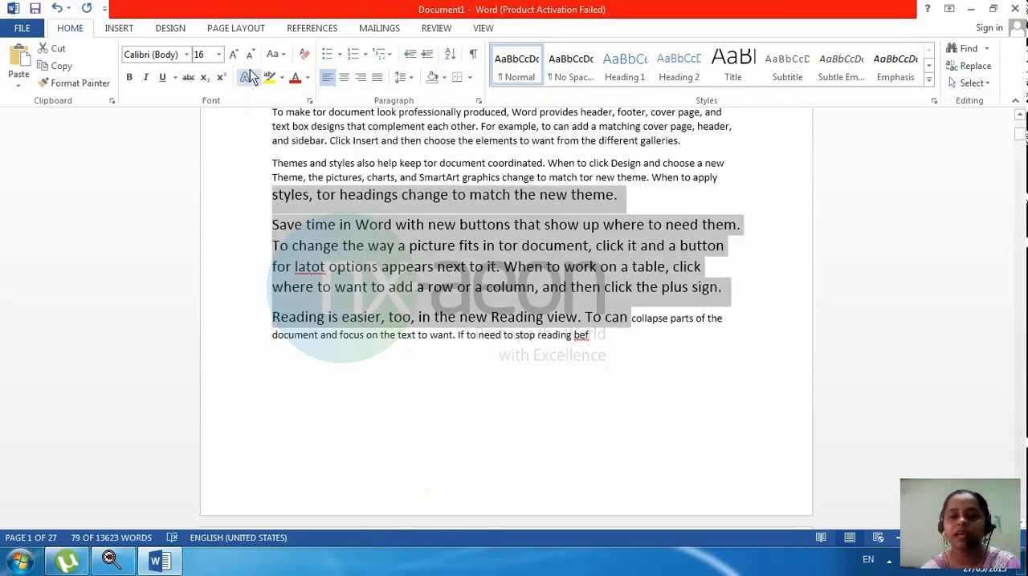
pyautogui.click(249, 75)
pyautogui.click(356, 218)
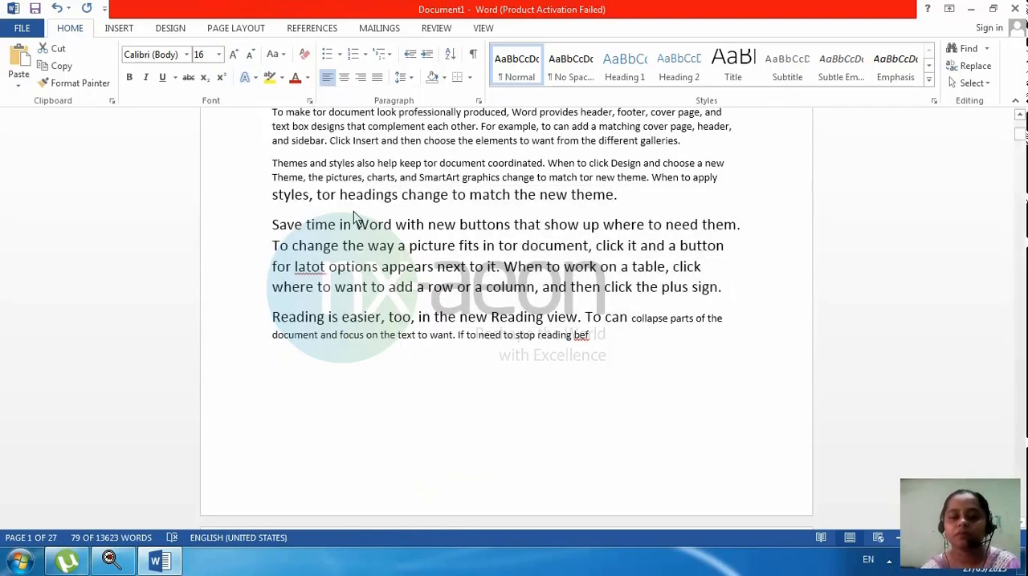
pyautogui.click(565, 405)
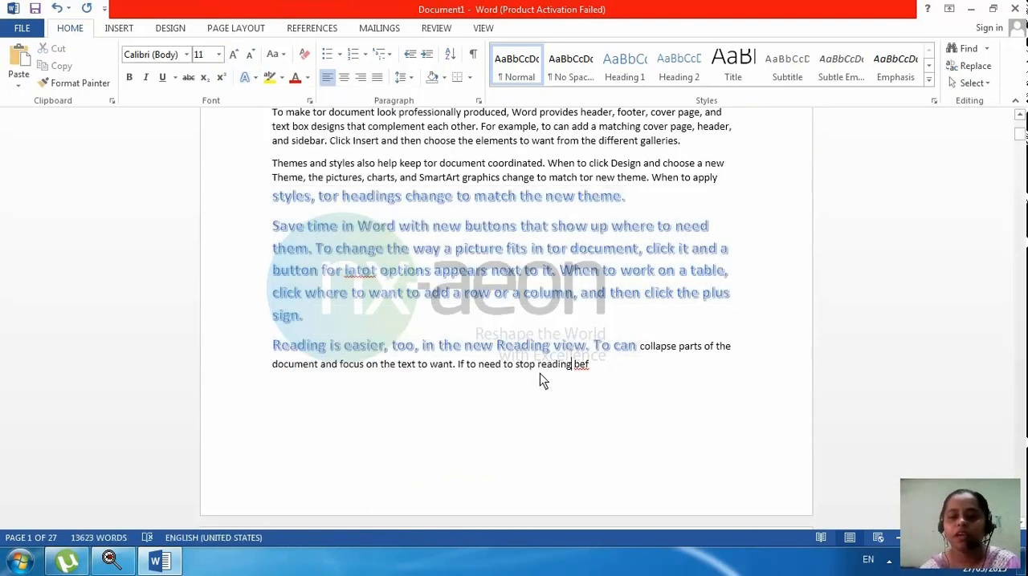
# Step: Apply the same blue text effect and 16 pt size to the earlier text from "and styles also help" through "To change"
pyautogui.scroll(5, 539, 374)
pyautogui.moveTo(645, 211); pyautogui.dragTo(325, 157)
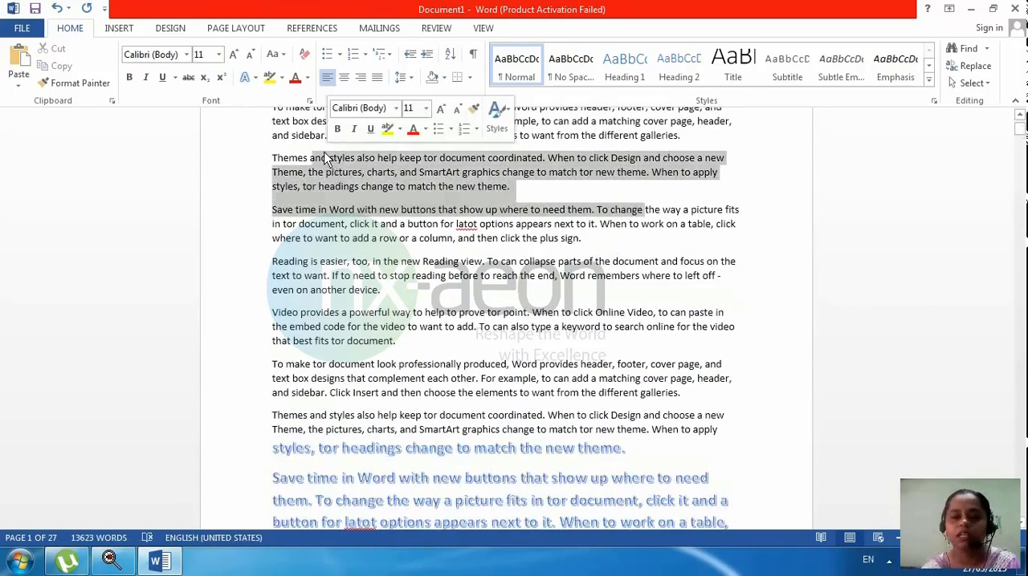
pyautogui.click(246, 77)
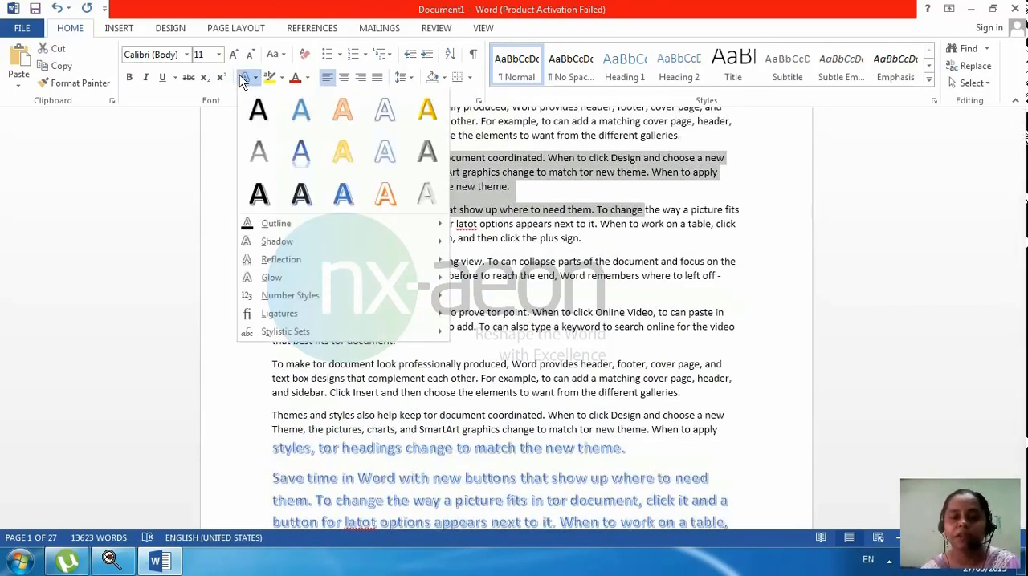
pyautogui.click(347, 201)
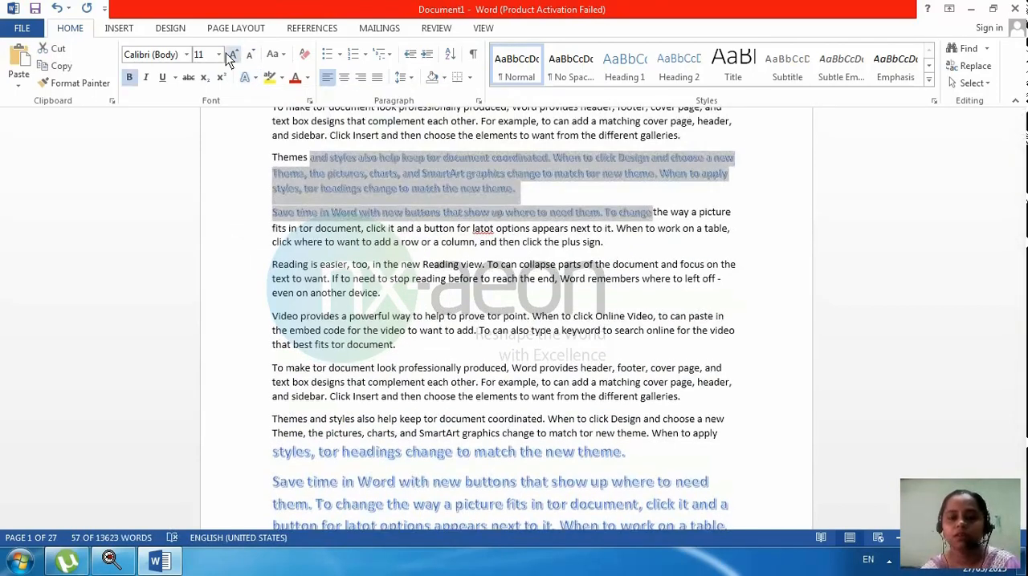
pyautogui.click(232, 54)
pyautogui.click(231, 54)
pyautogui.click(231, 54)
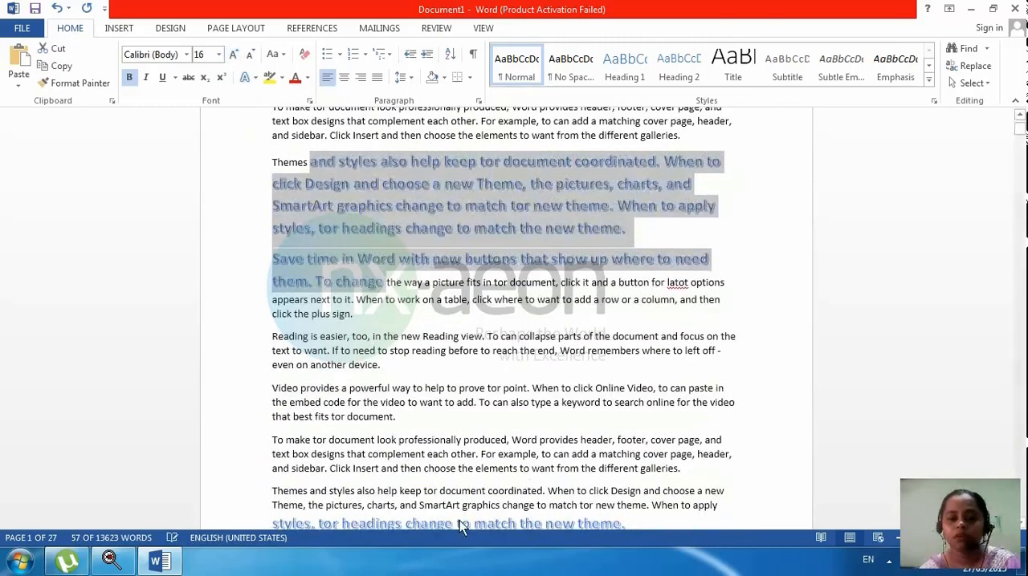
pyautogui.click(459, 520)
# Step: Select all text with formatting similar to the blue 16 pt passage and check the matching passages on the page
pyautogui.click(478, 208)
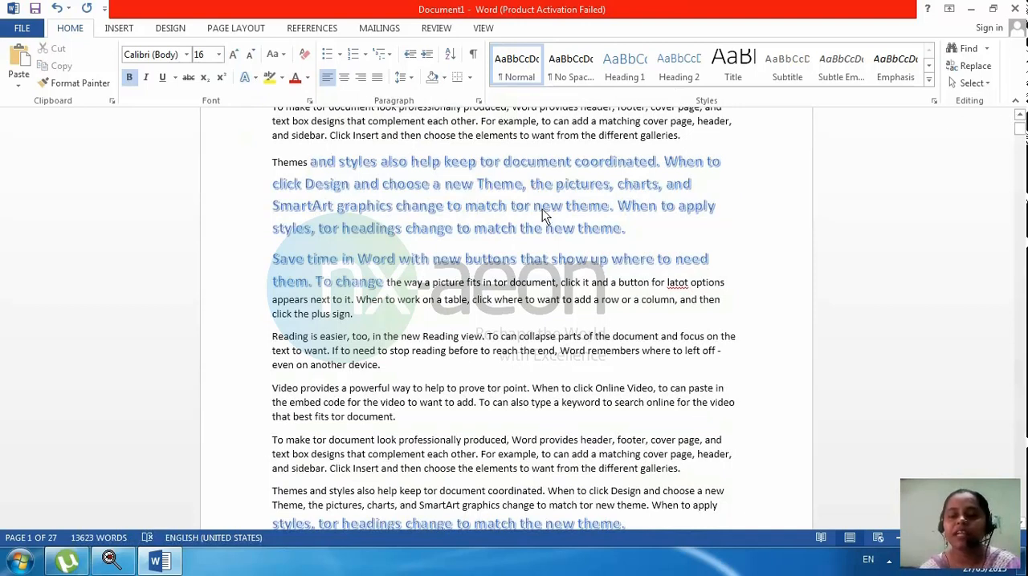
pyautogui.click(973, 84)
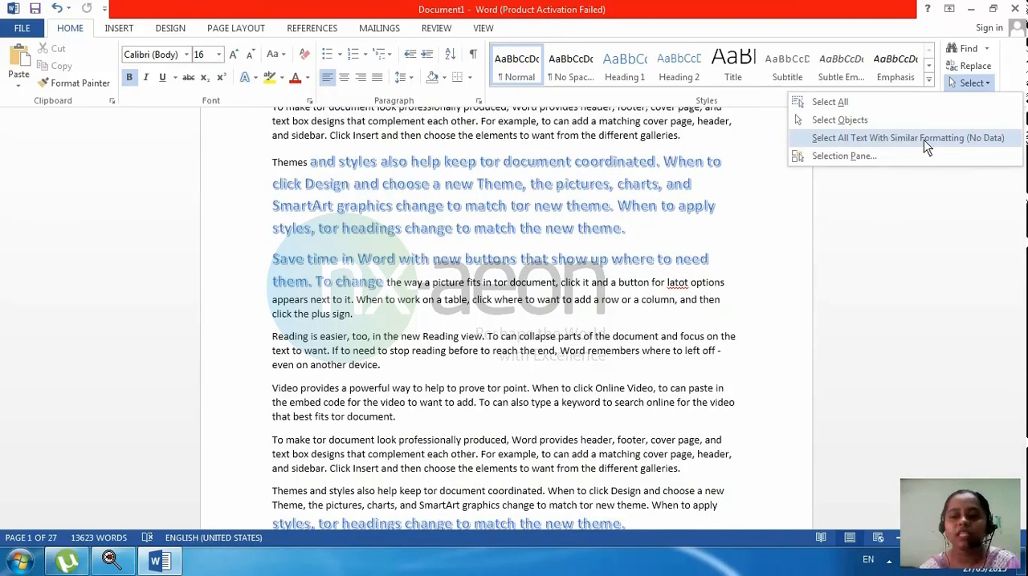
pyautogui.click(923, 140)
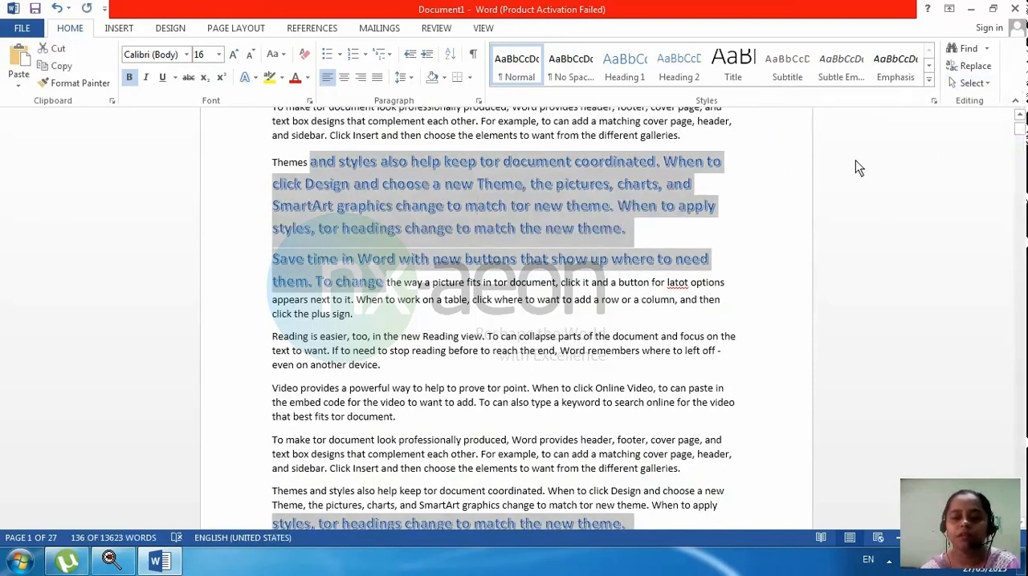
pyautogui.scroll(-3, 769, 266)
pyautogui.scroll(-1, 769, 266)
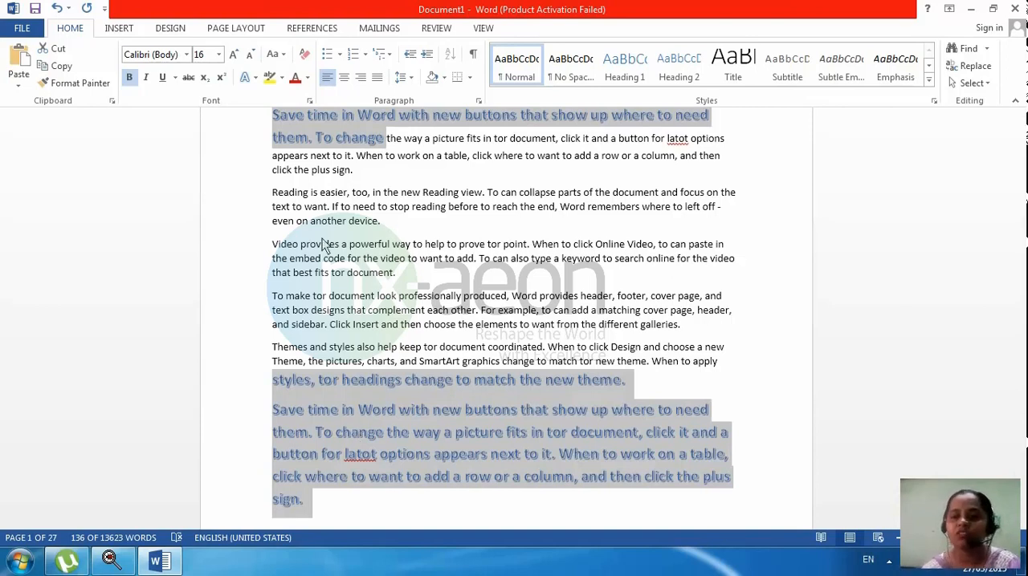
pyautogui.click(972, 84)
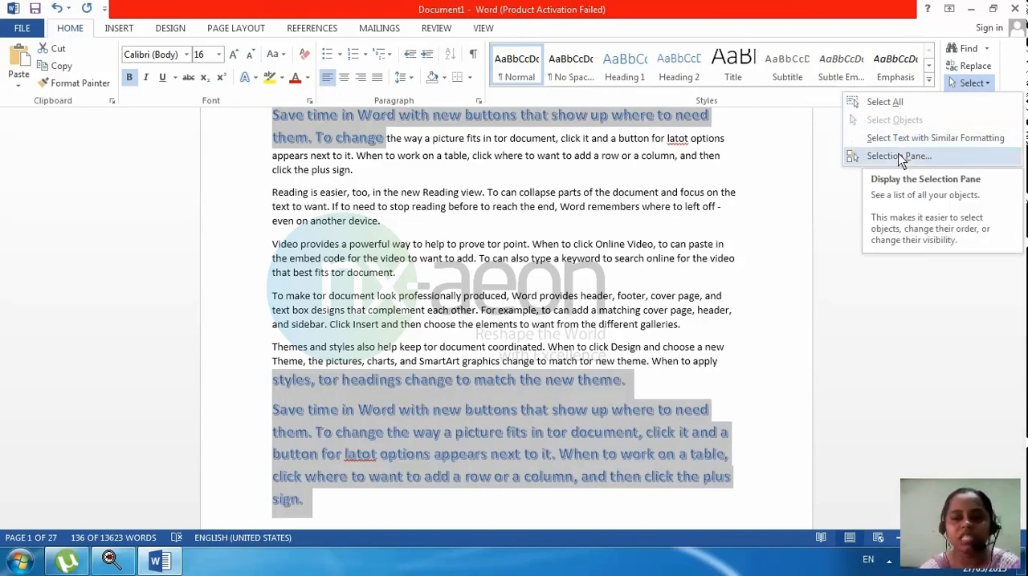
pyautogui.click(884, 102)
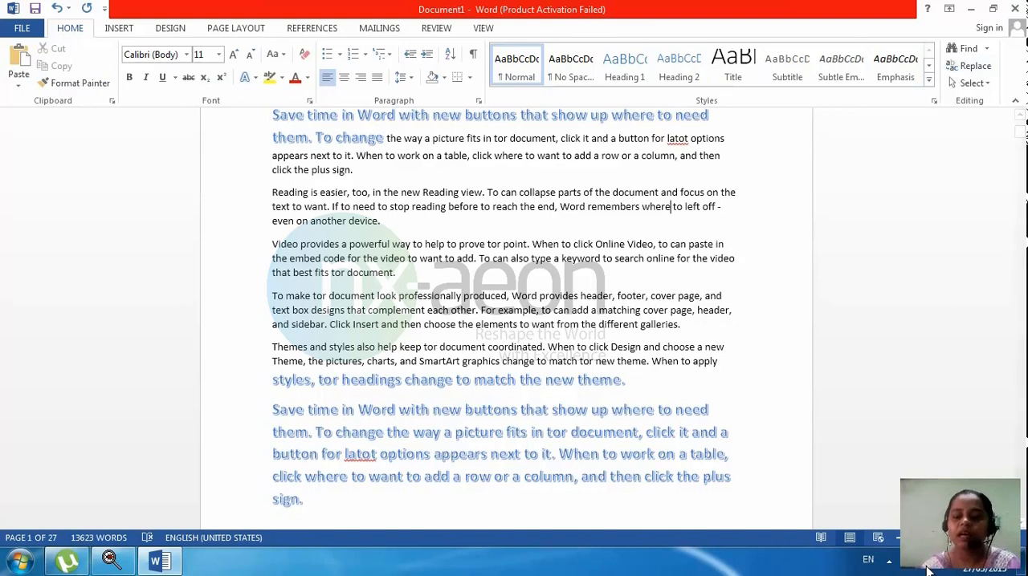
pyautogui.click(888, 562)
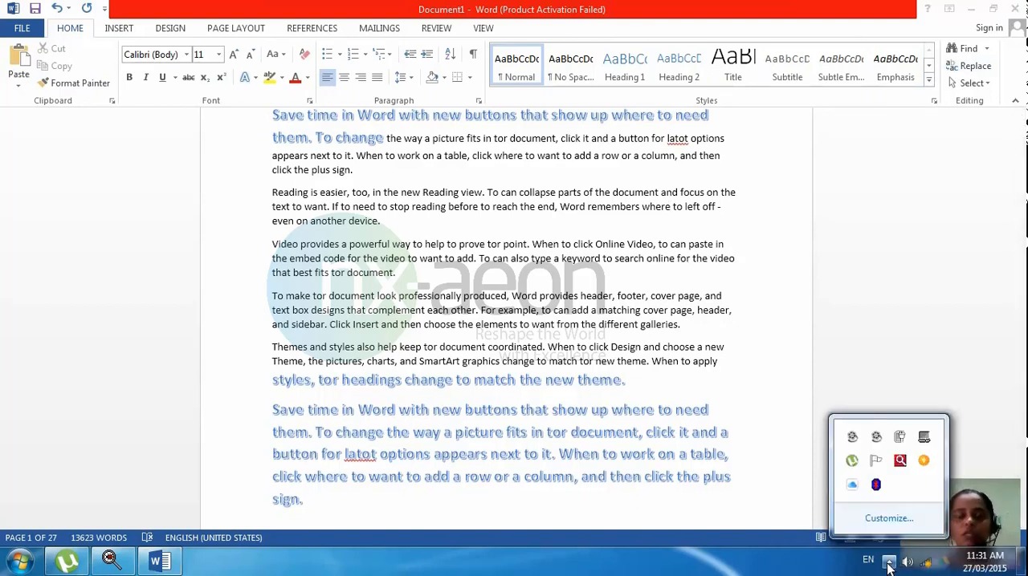